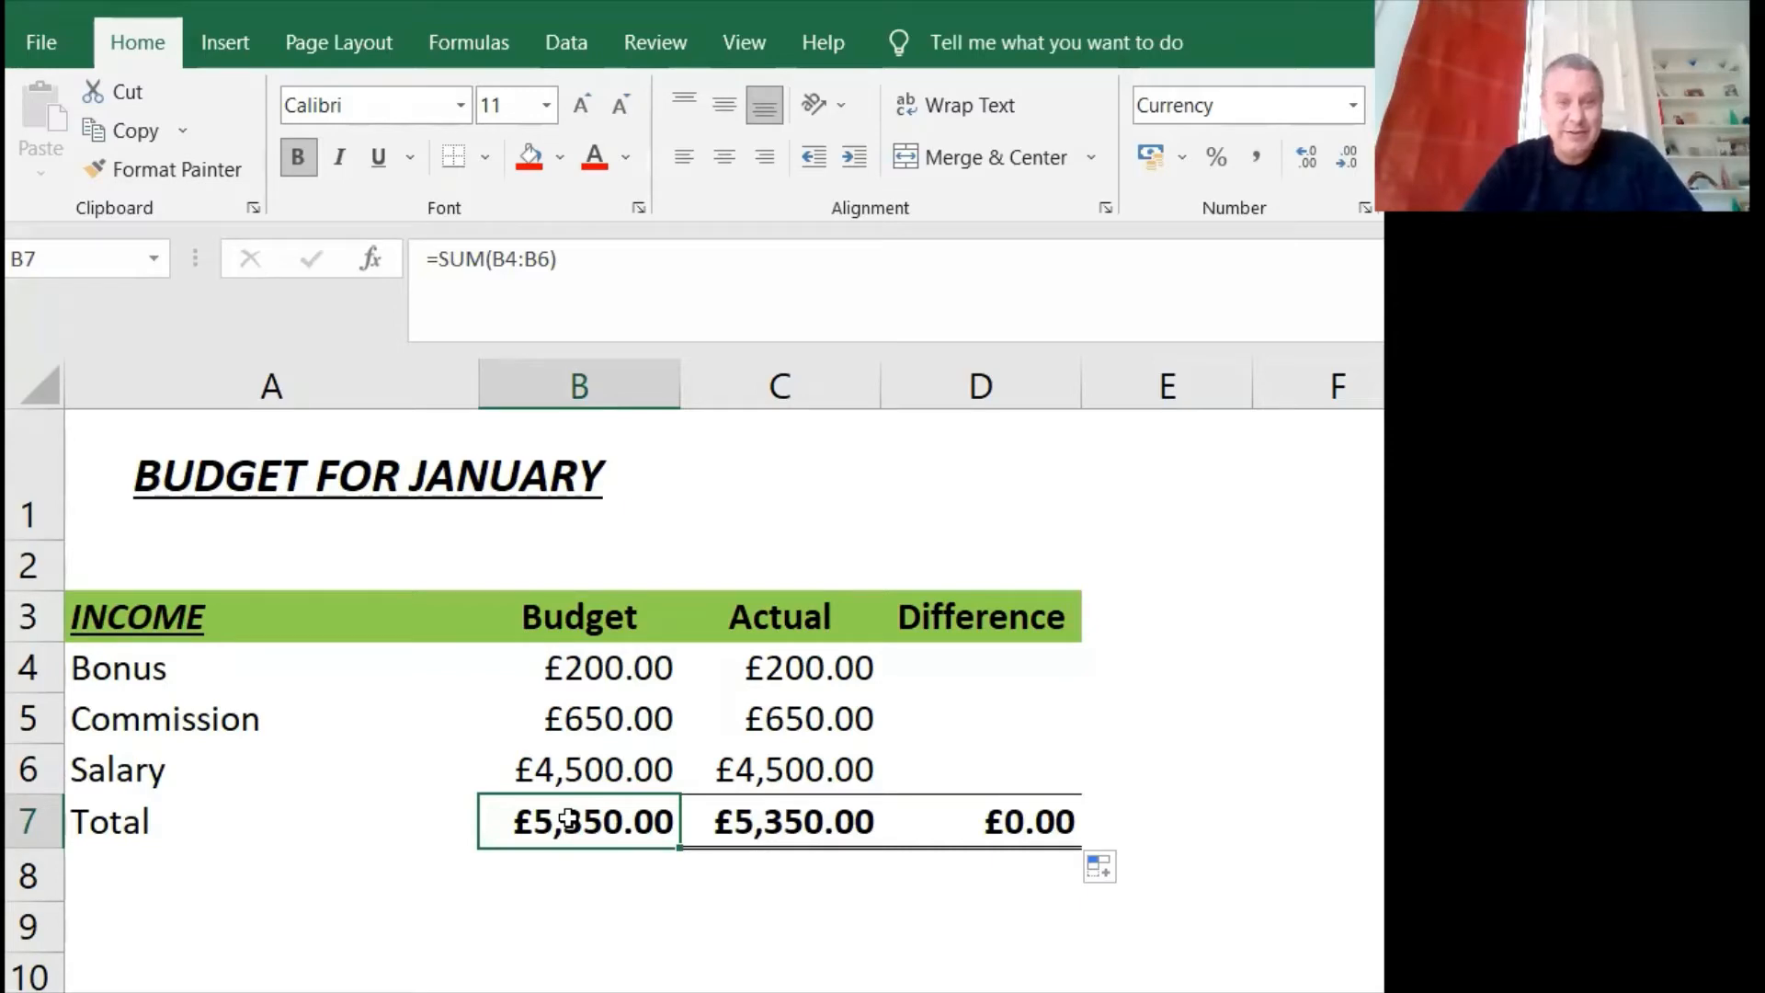
Step: Clear the Actual and Difference total formulas in C7:D7, keeping the Budget total in B7
left_click(771, 825)
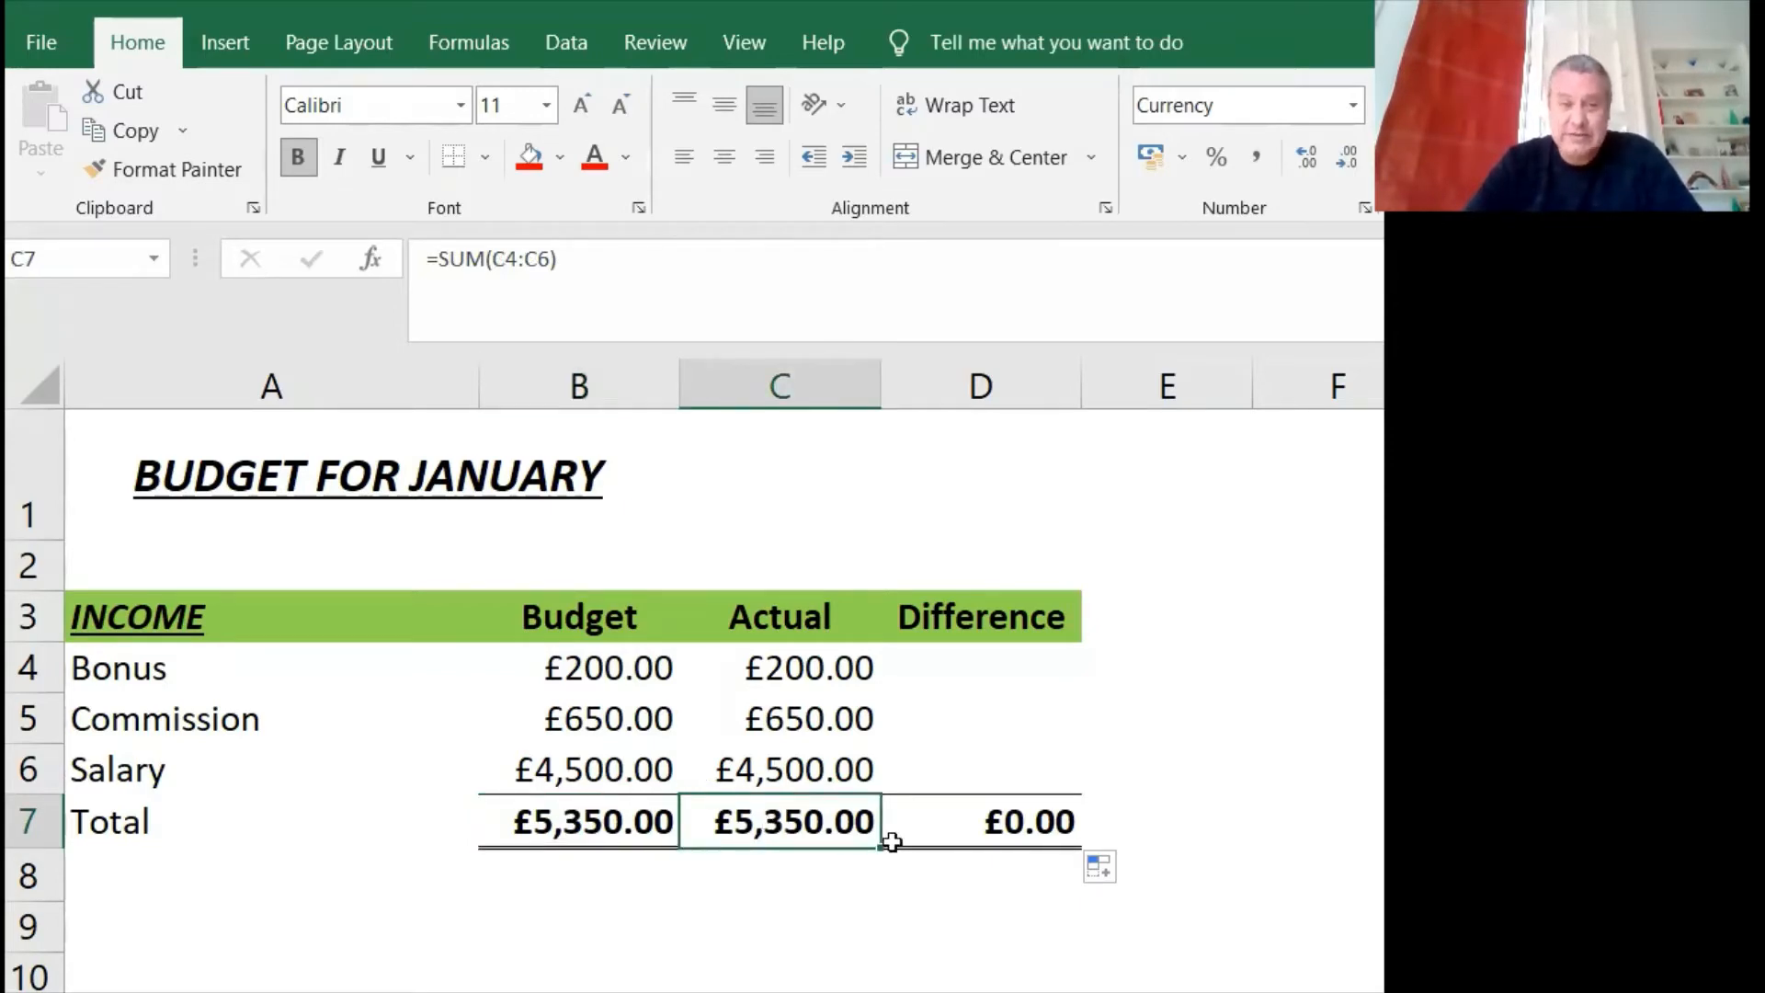
left_click(950, 839)
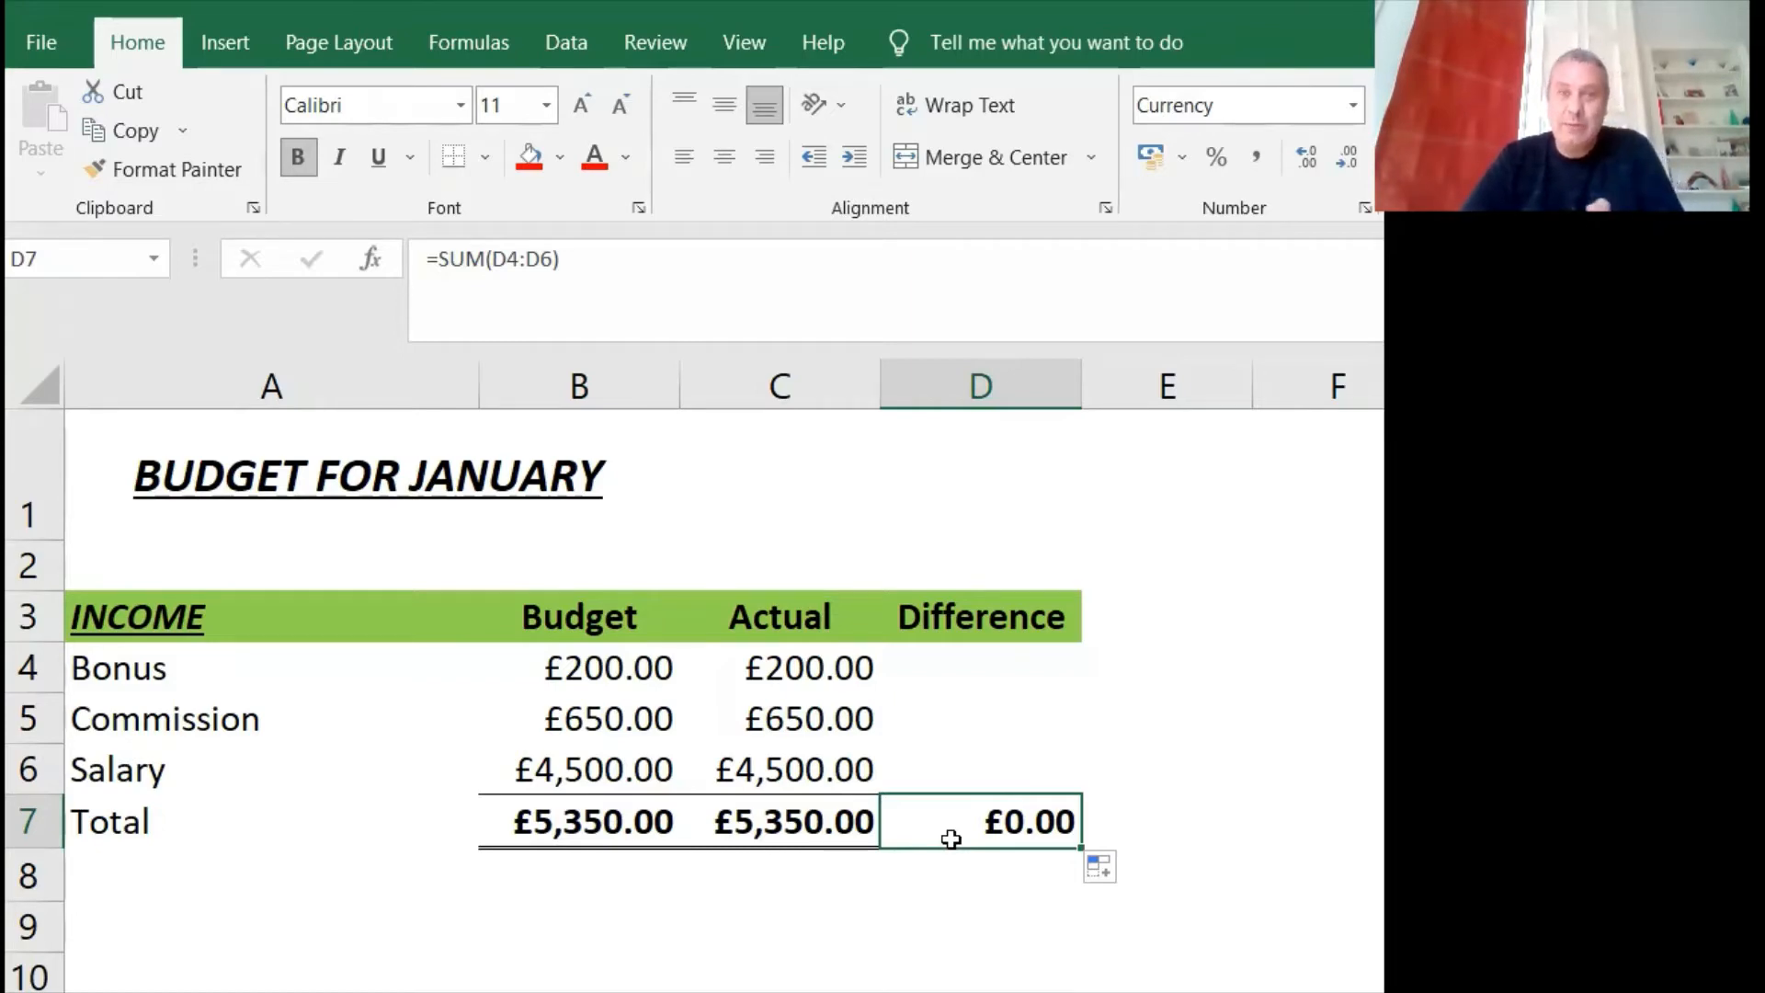
left_click(543, 821)
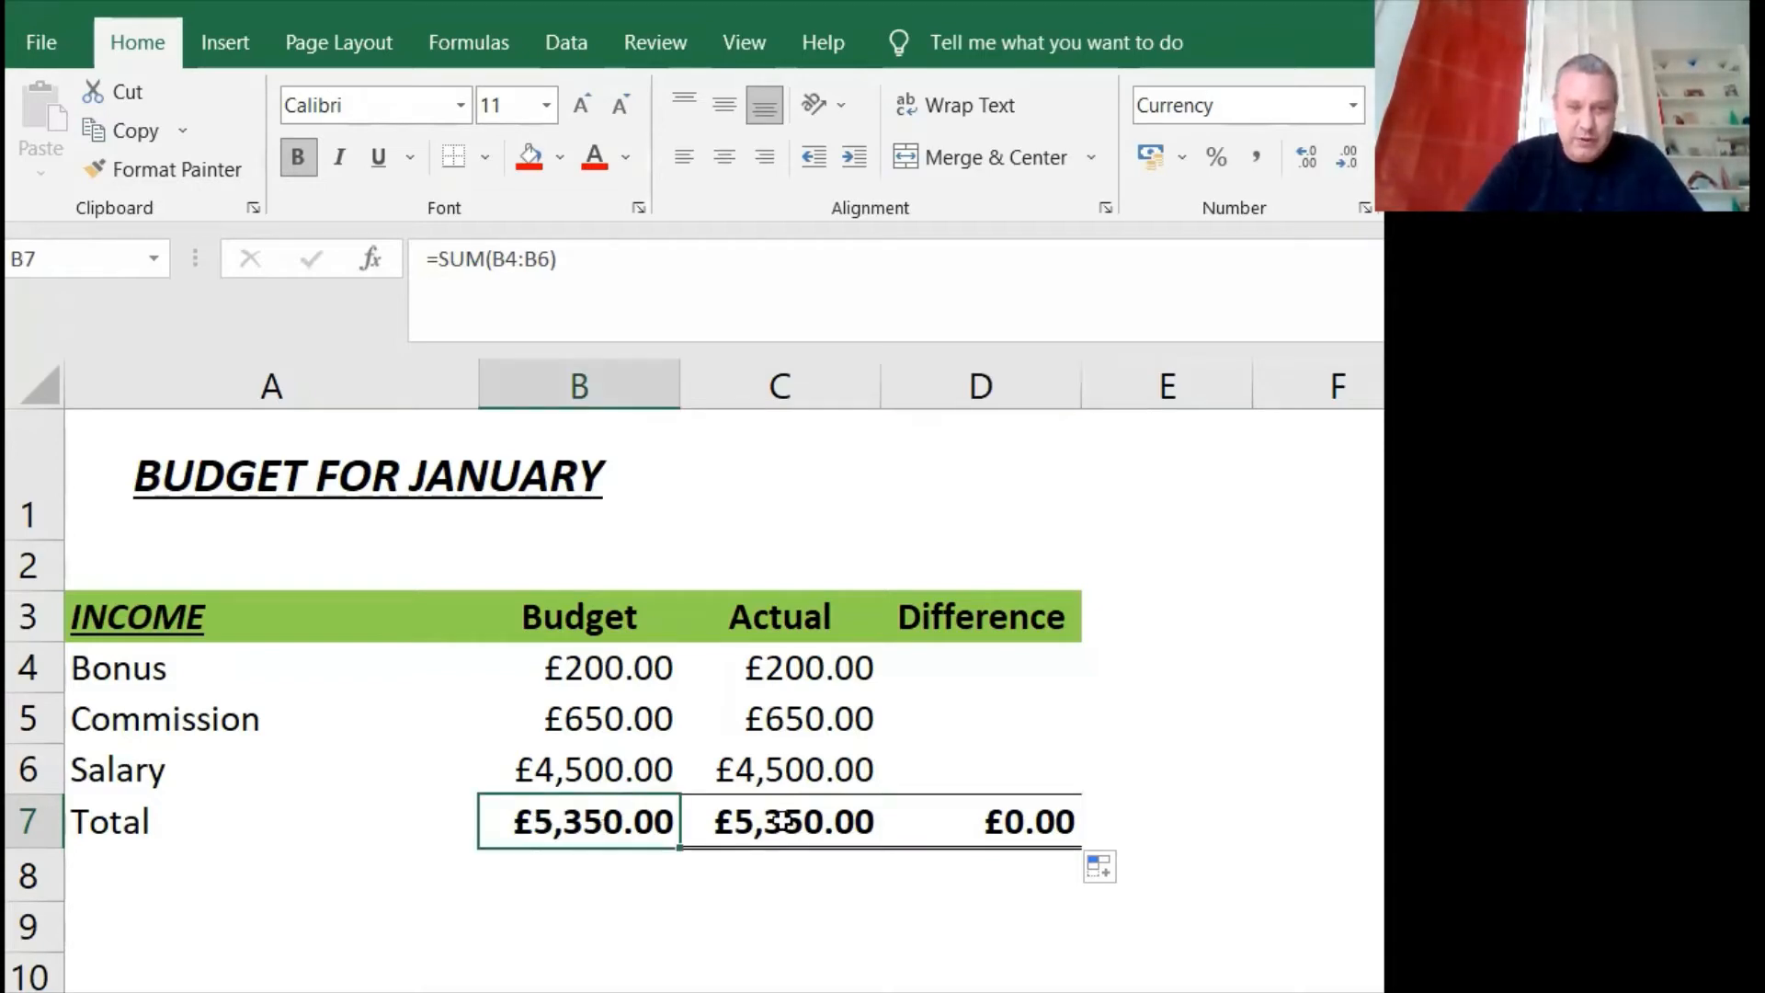
left_click(784, 822)
left_click_drag(785, 821, 1002, 821)
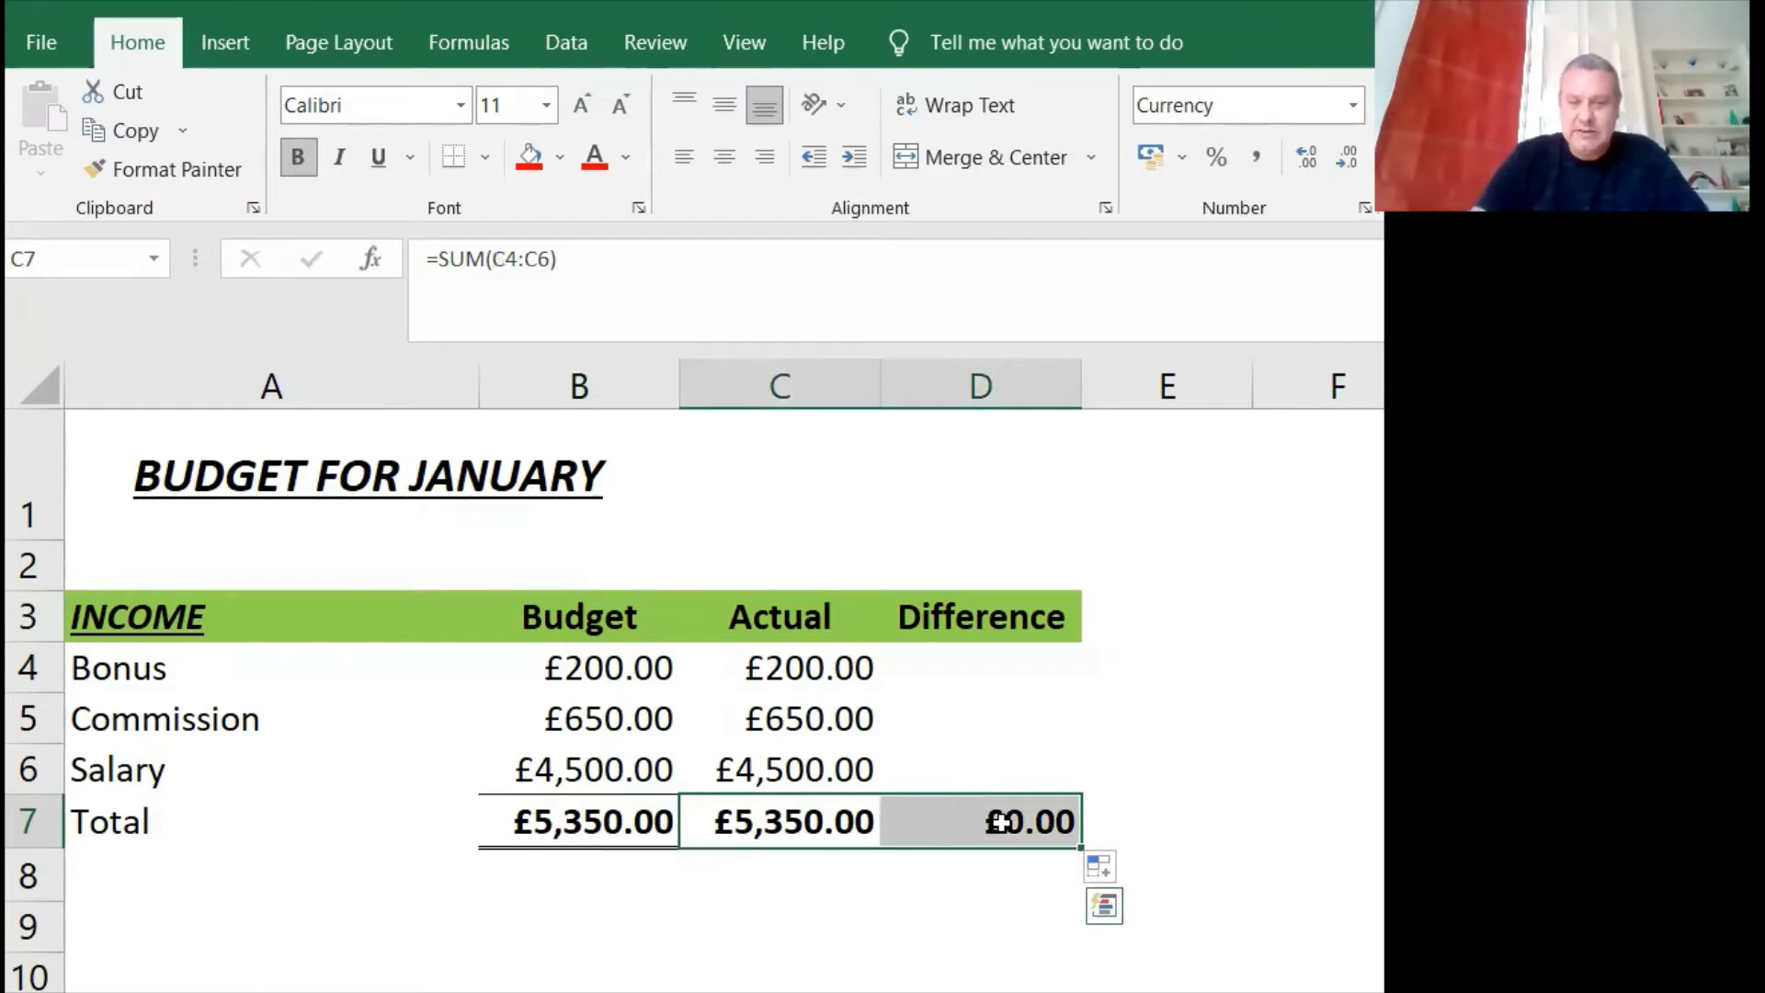
key("Delete")
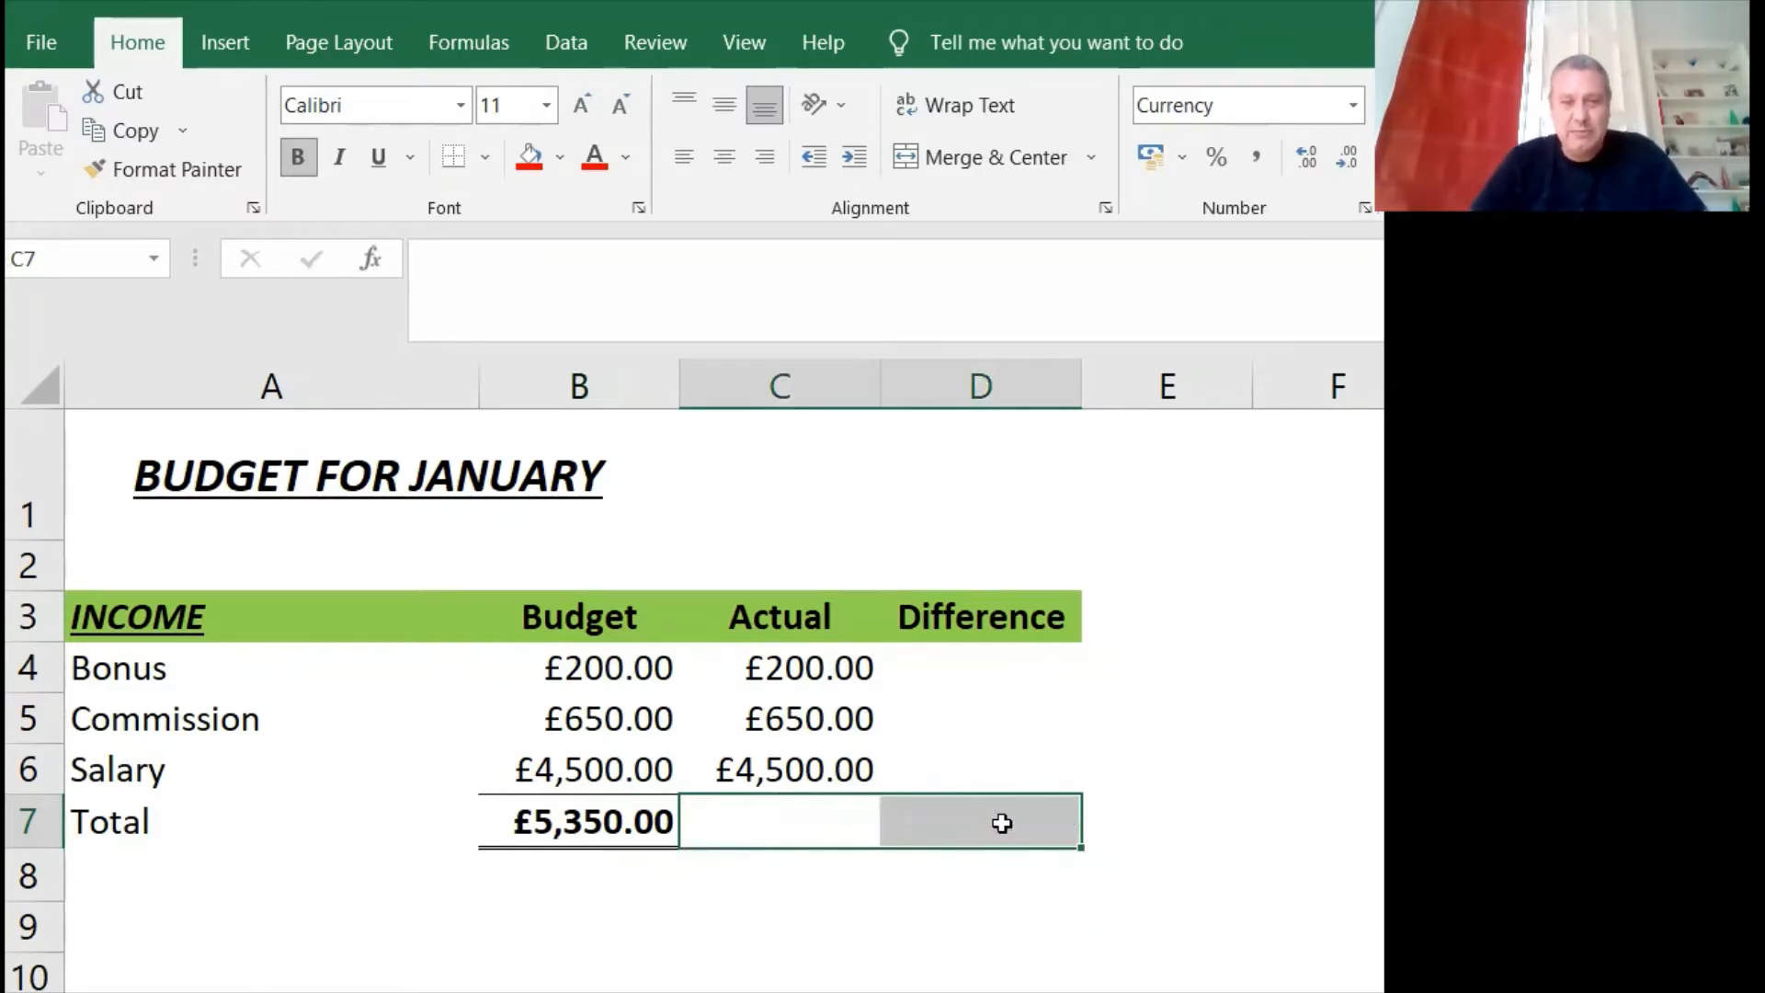
Step: Copy the Budget total formula from B7 into the Difference total cell D7
left_click(598, 828)
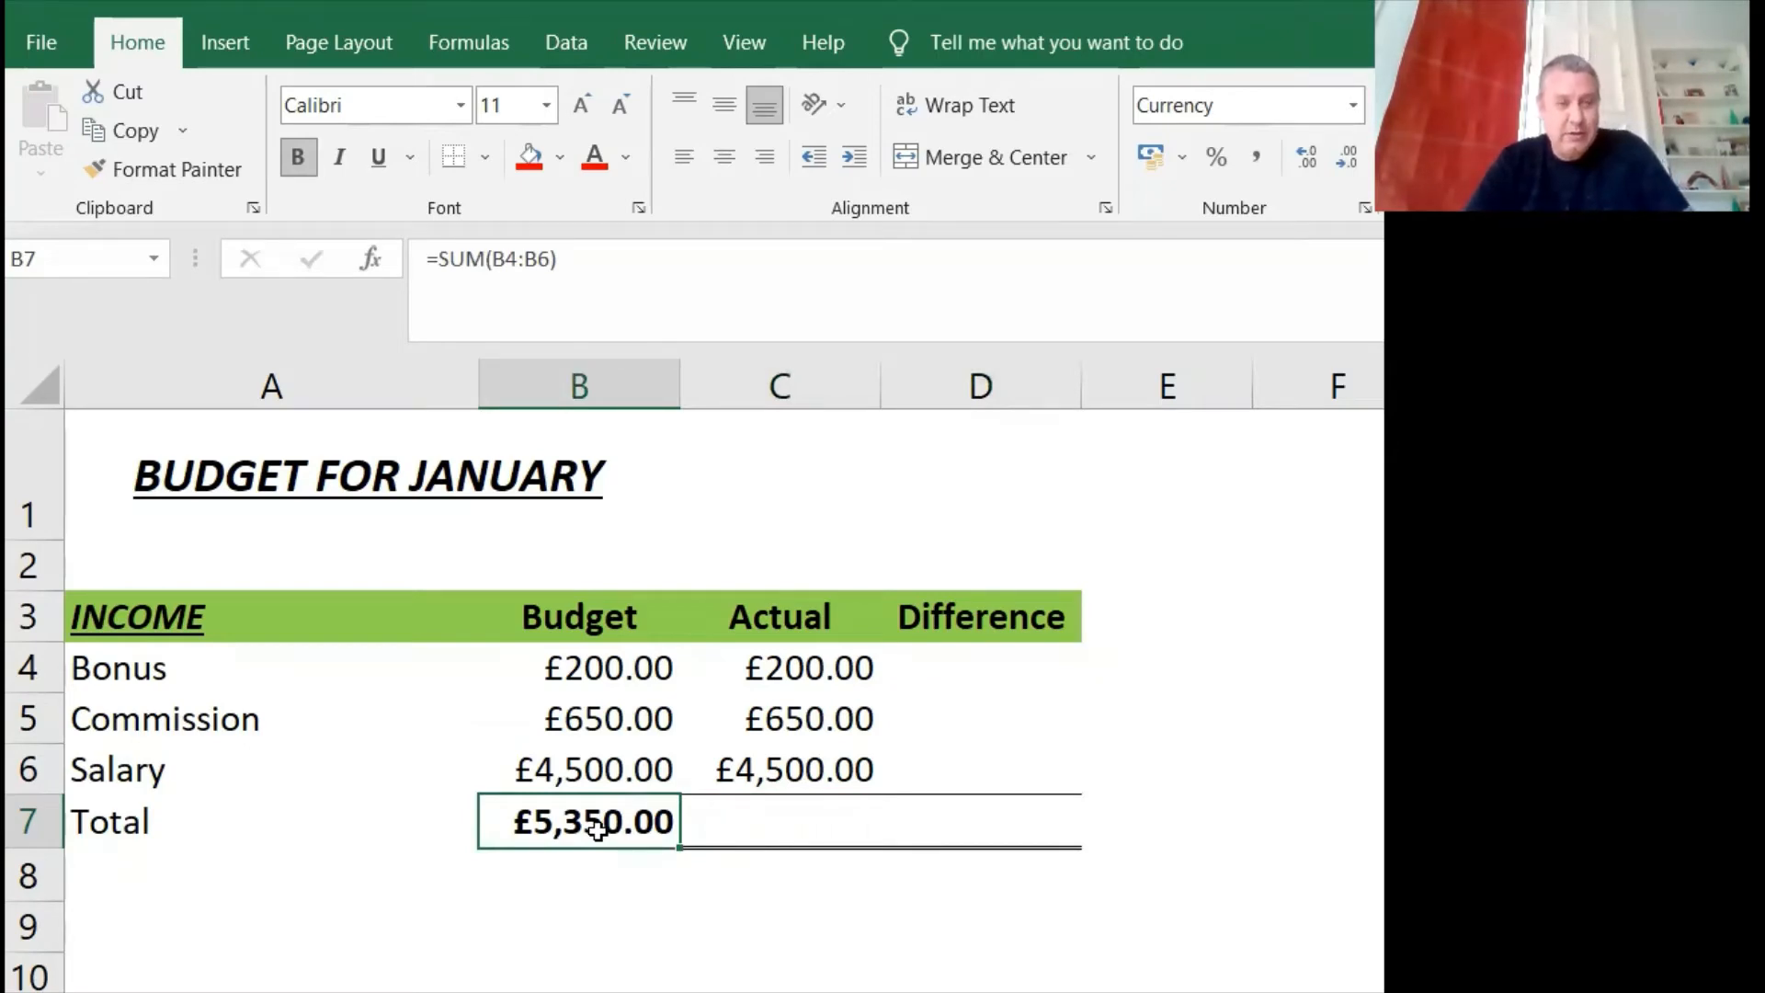
key("ctrl+c")
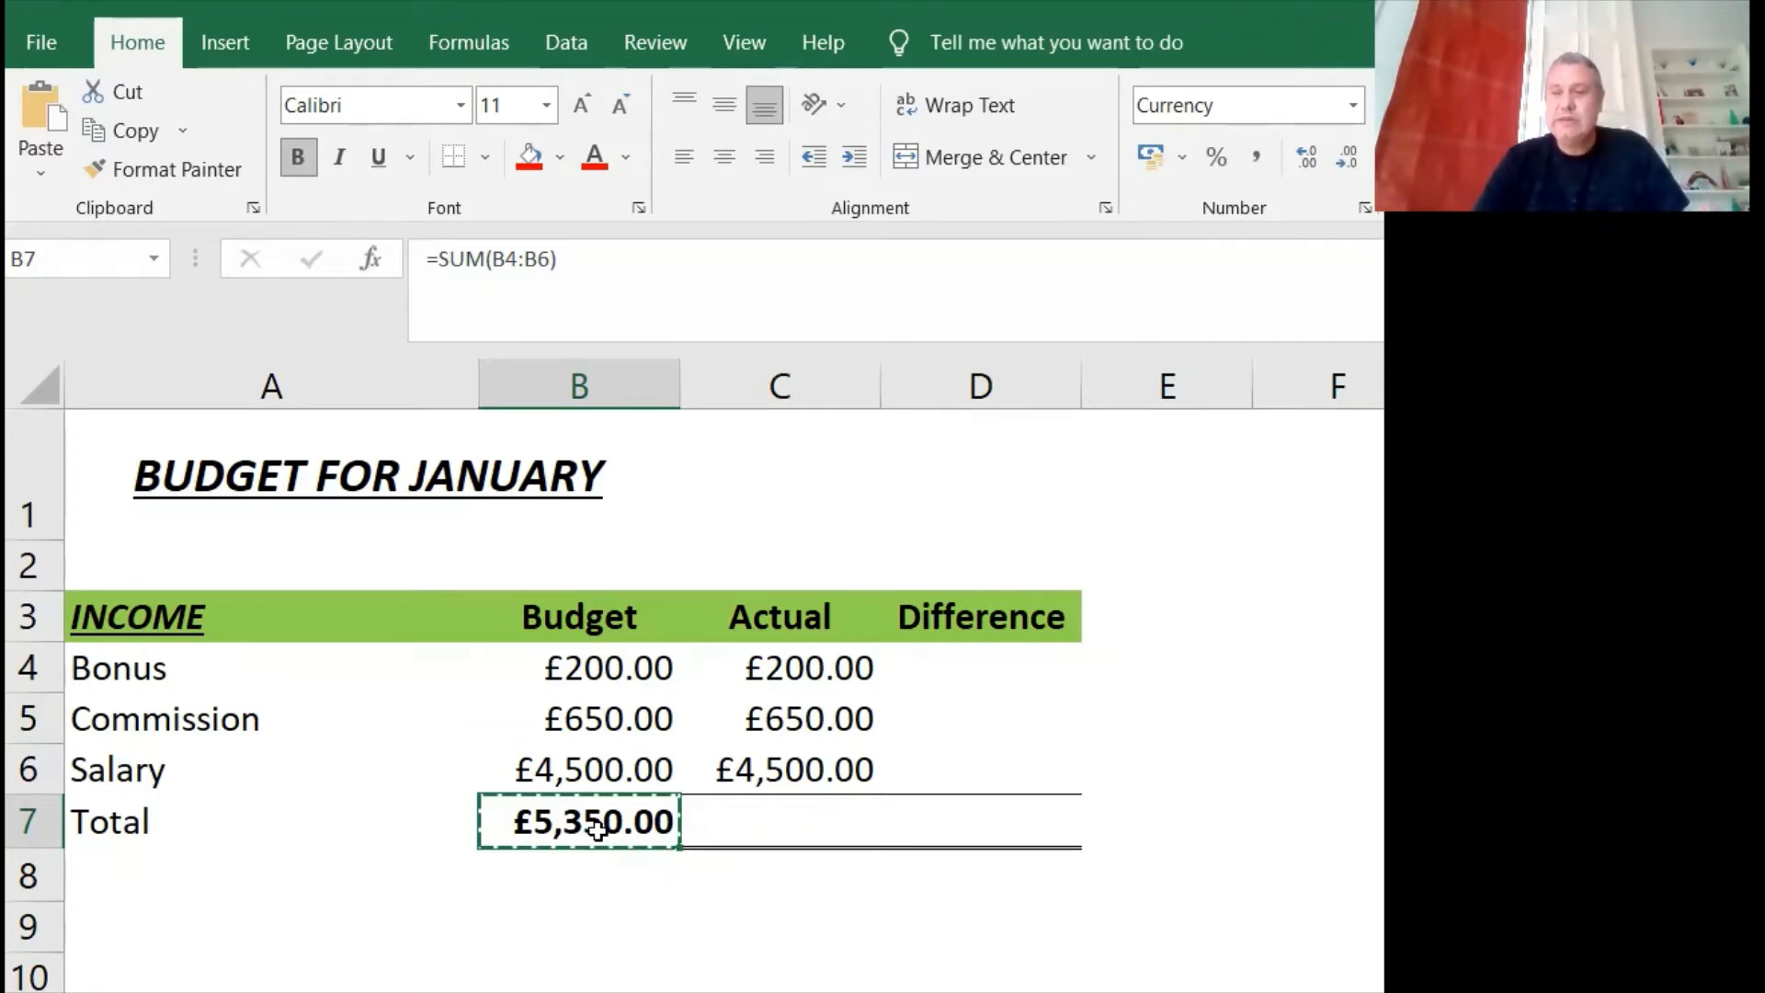
key("Right")
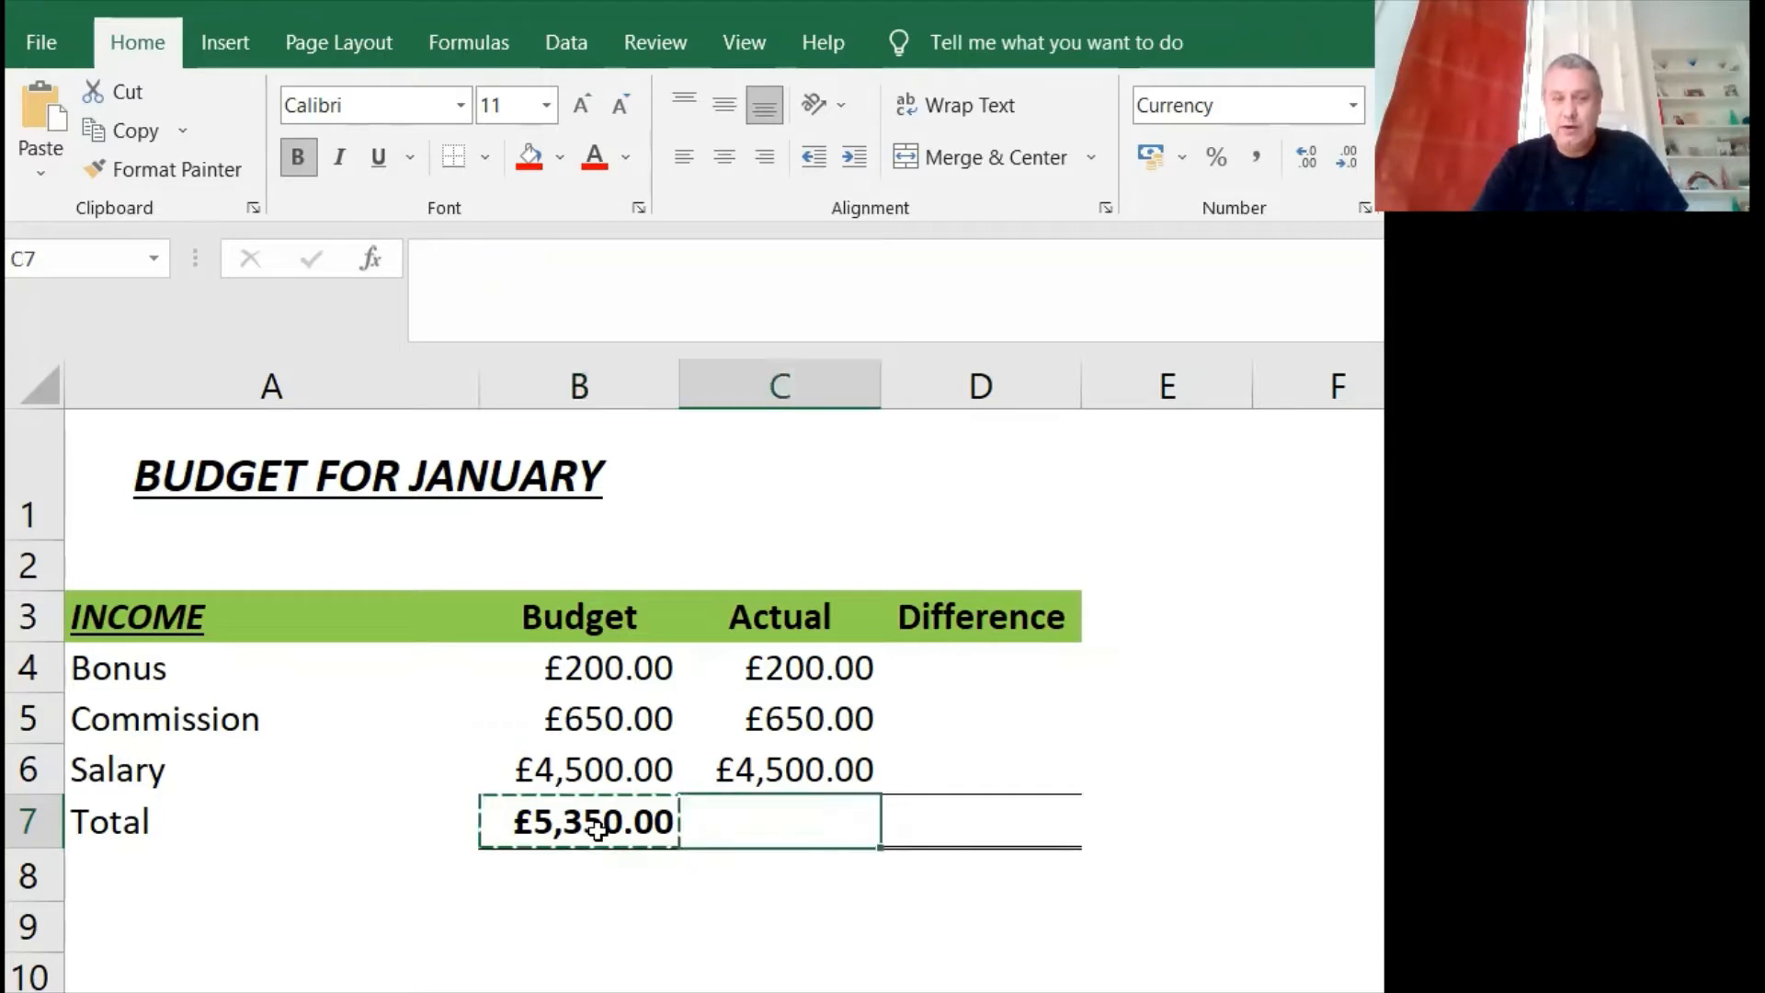
key("Right")
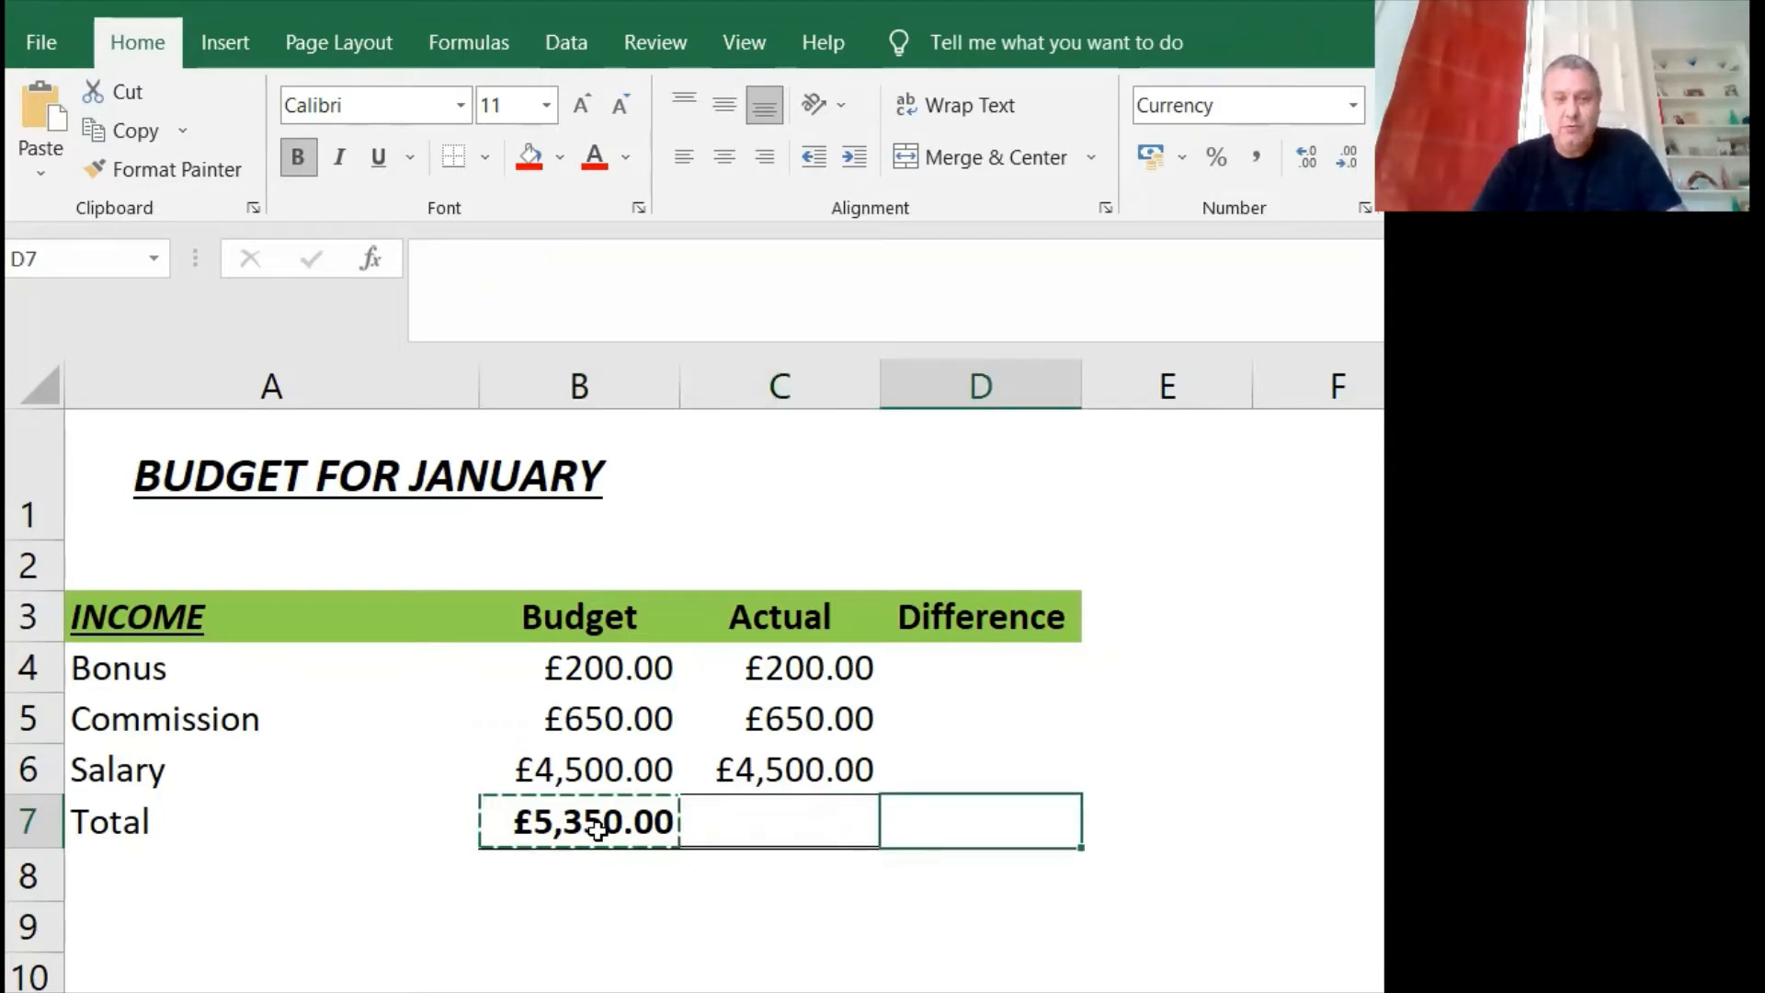
key("ctrl+v")
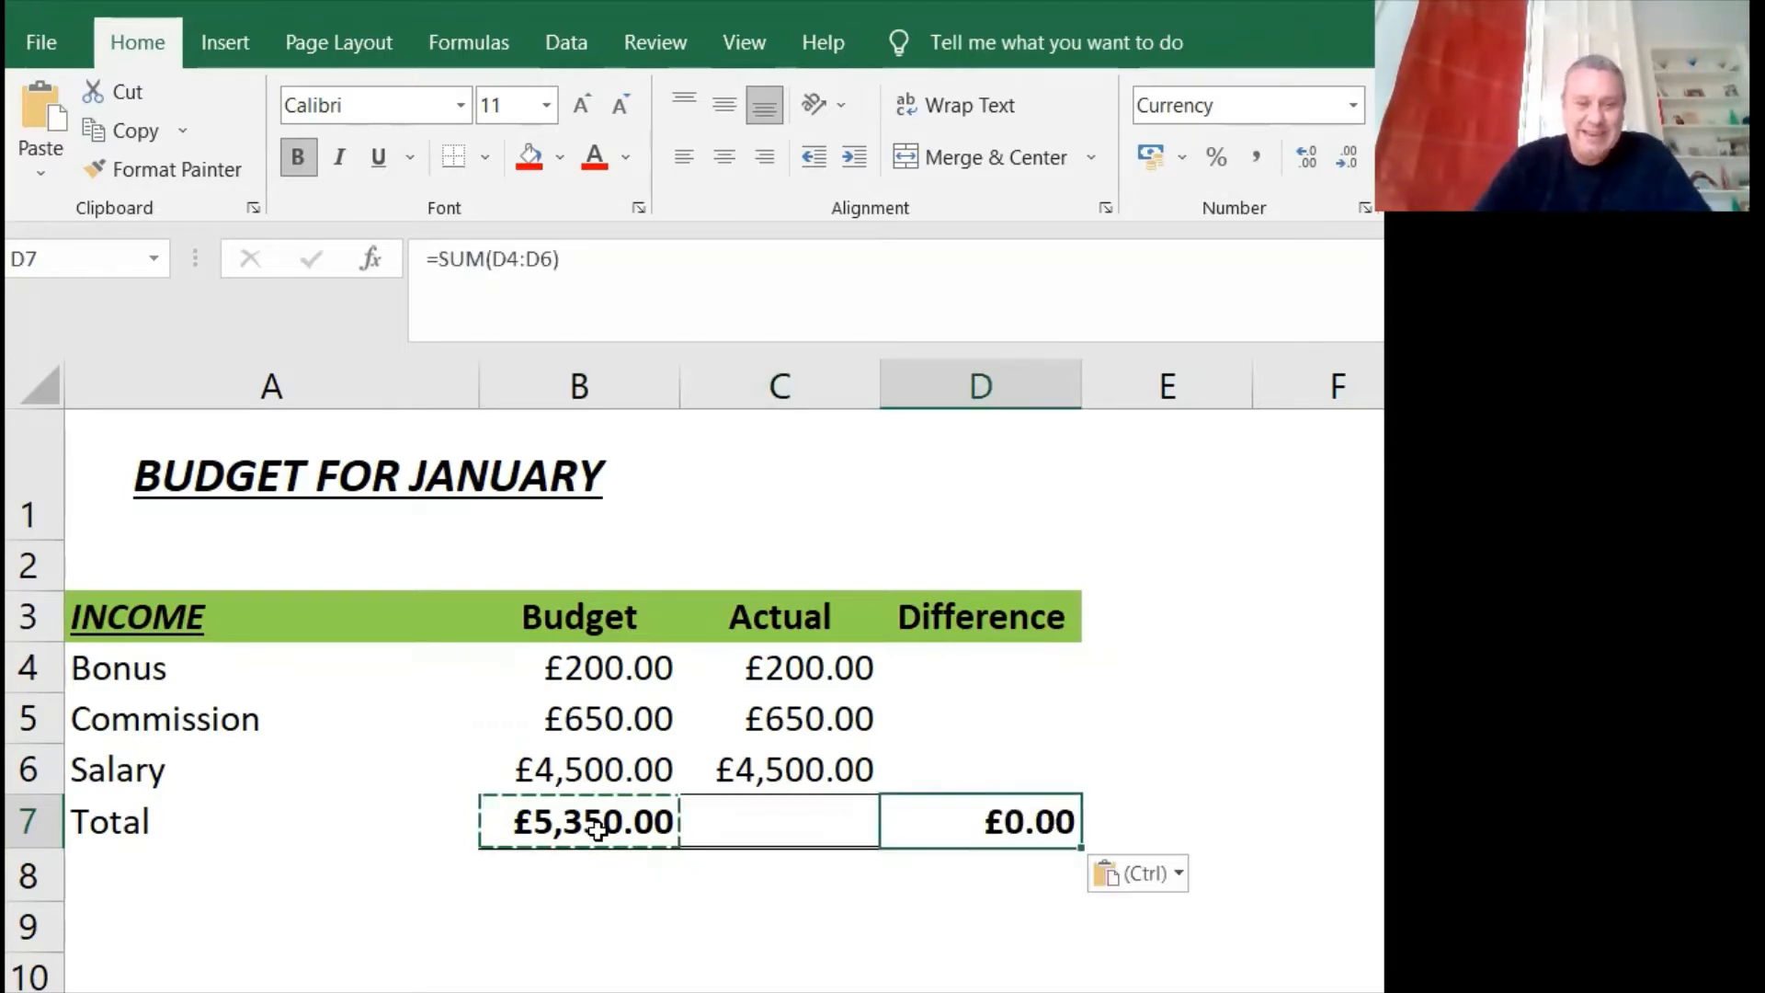
key("Escape")
Step: Copy the total formula from D7 into the Actual total cell C7
left_click(596, 830)
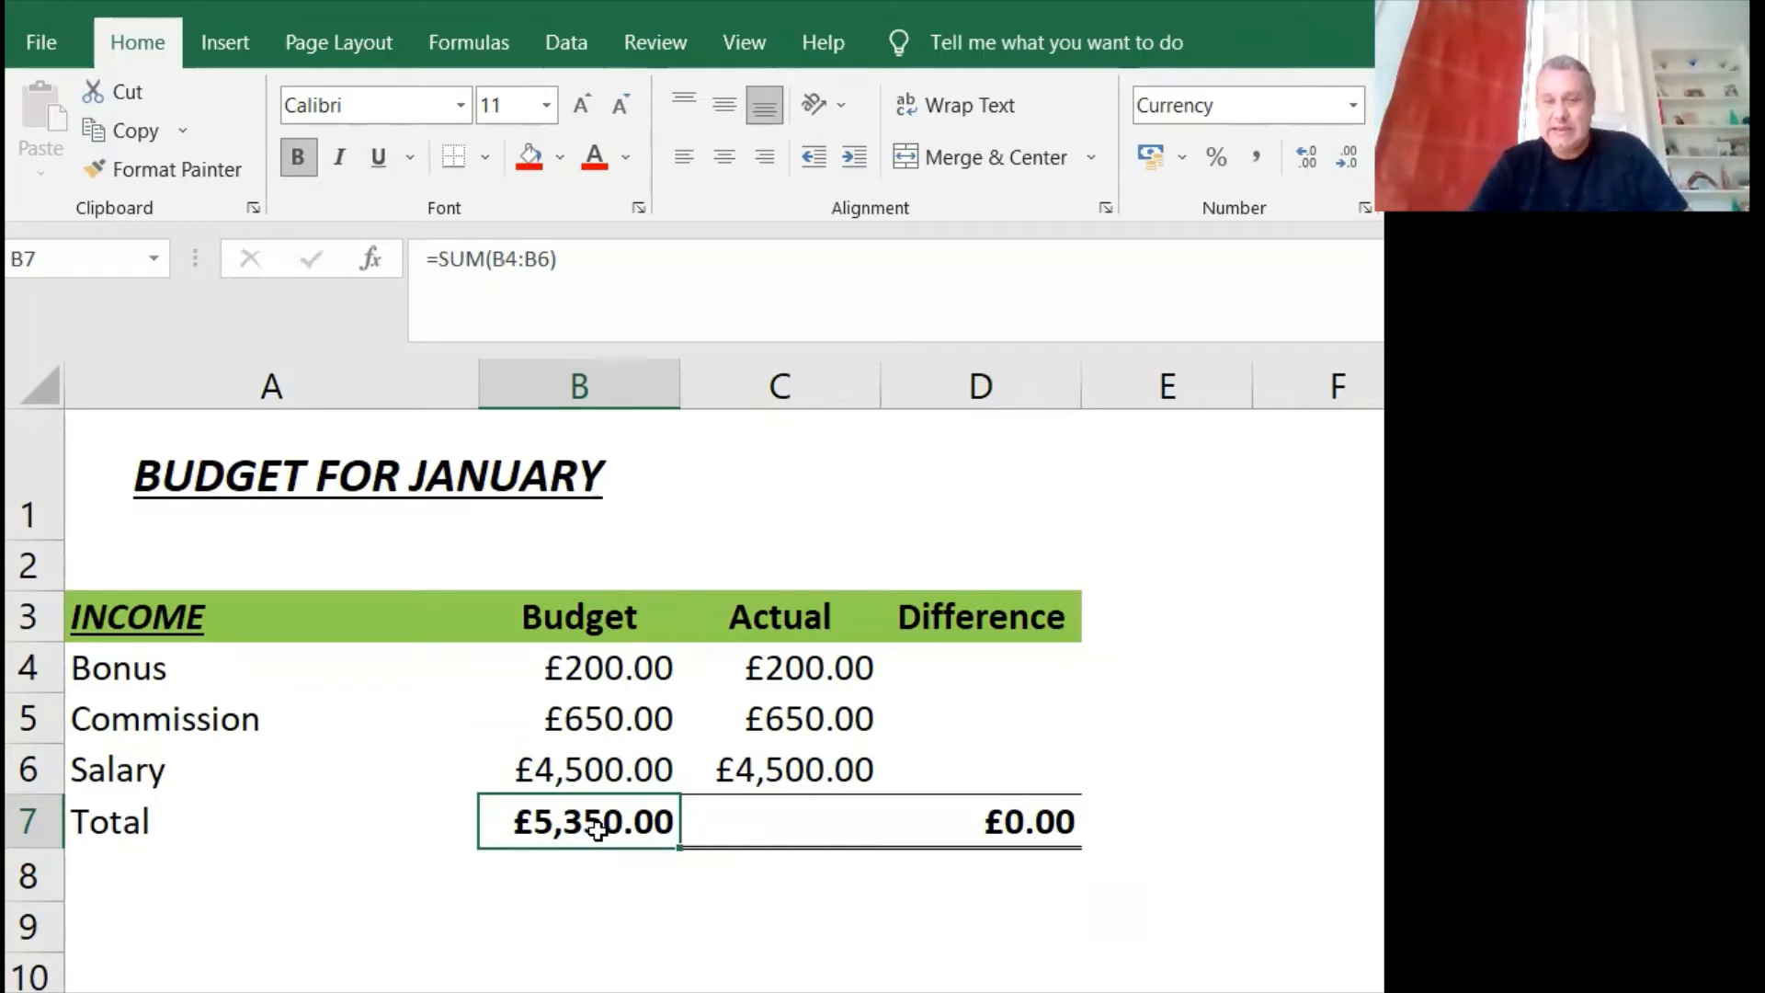
left_click(978, 821)
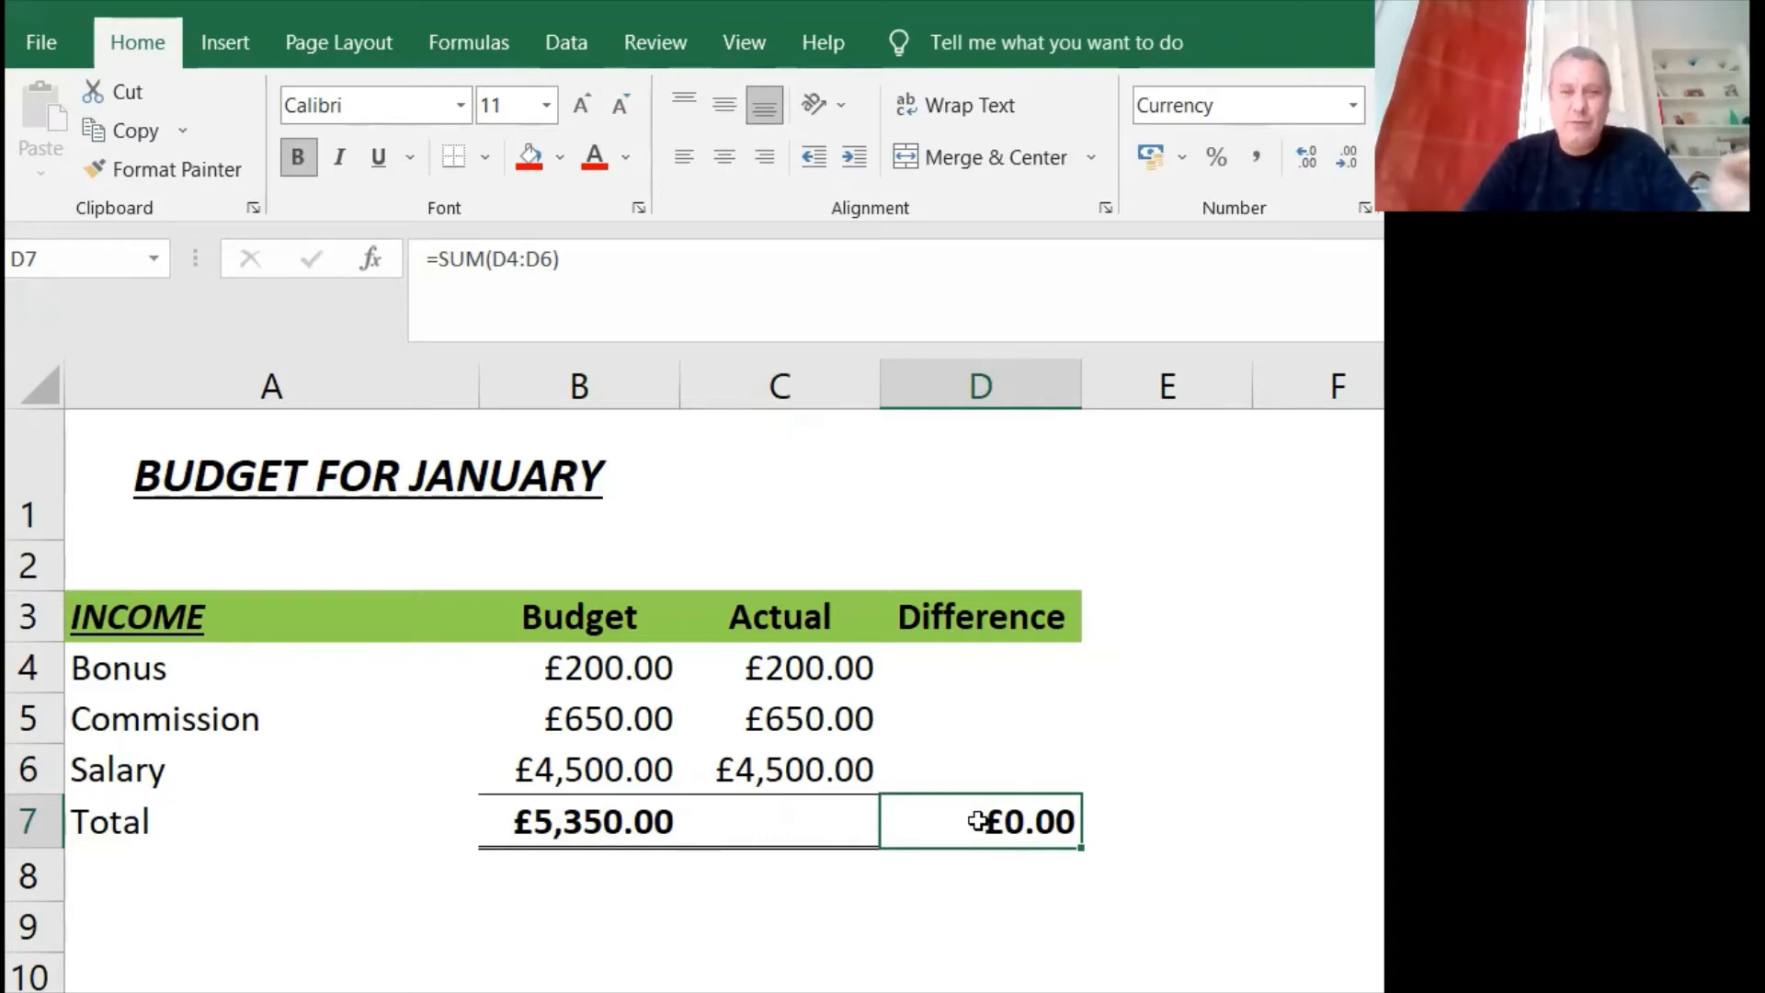
key("ctrl+c")
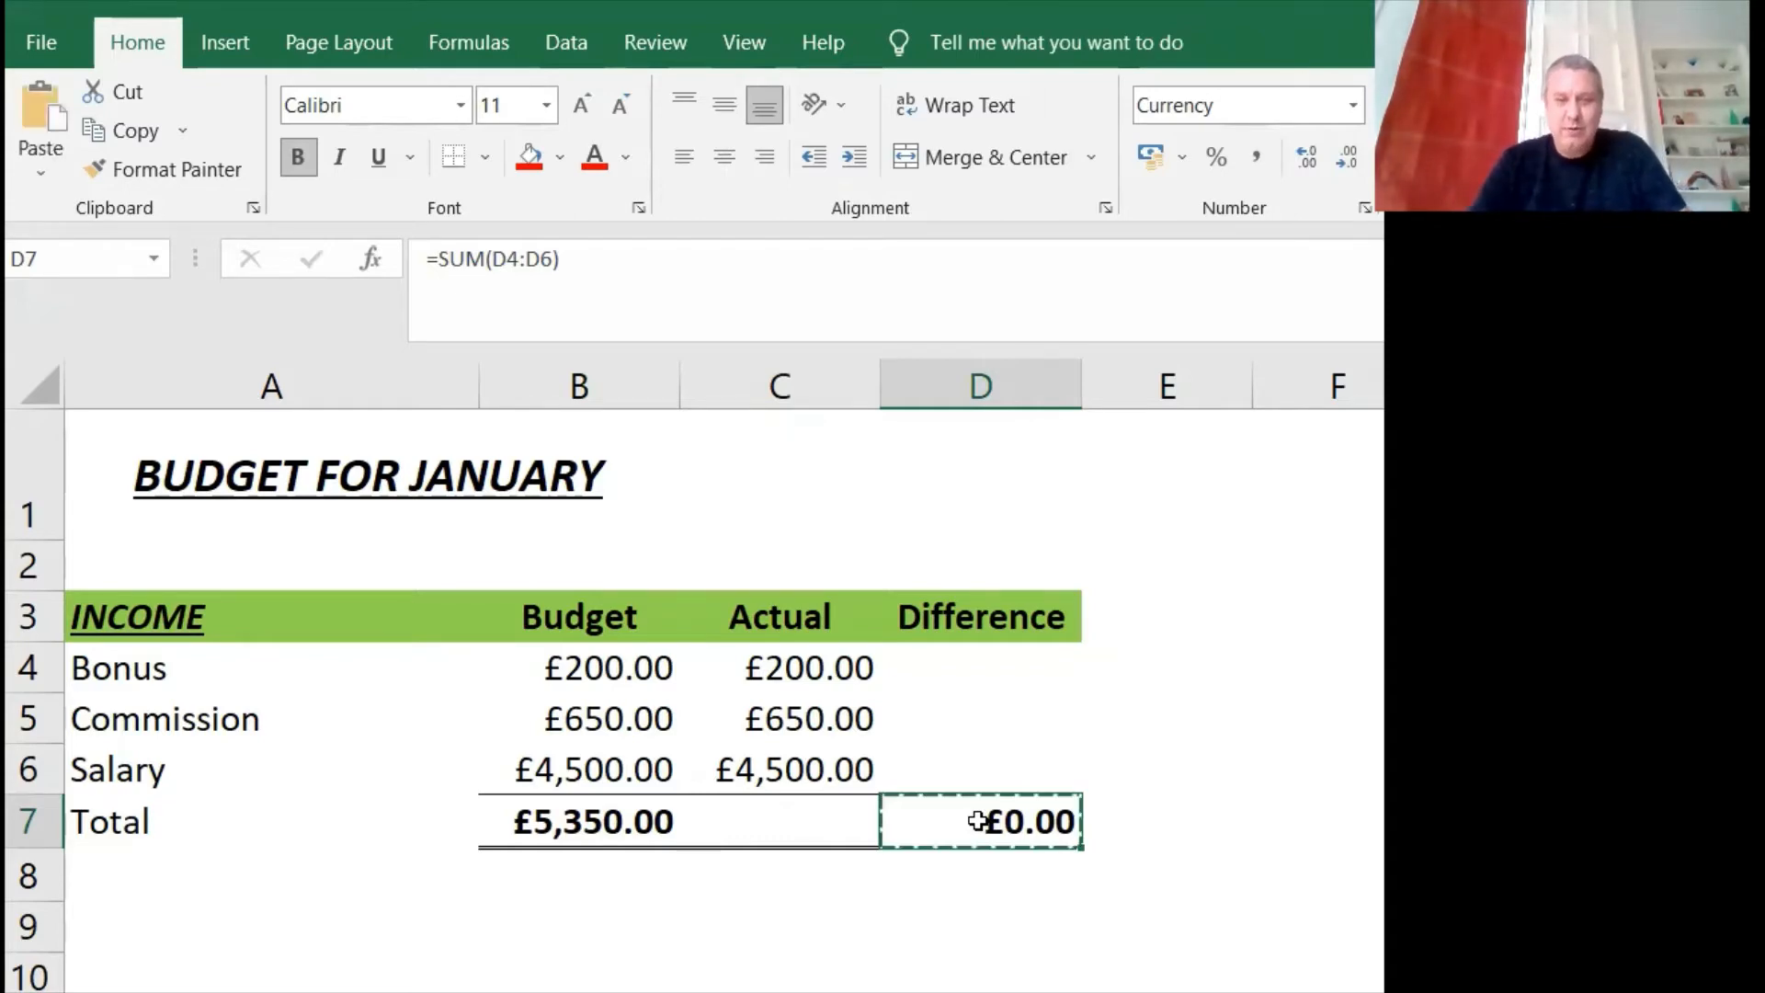
key("Left")
key("Return")
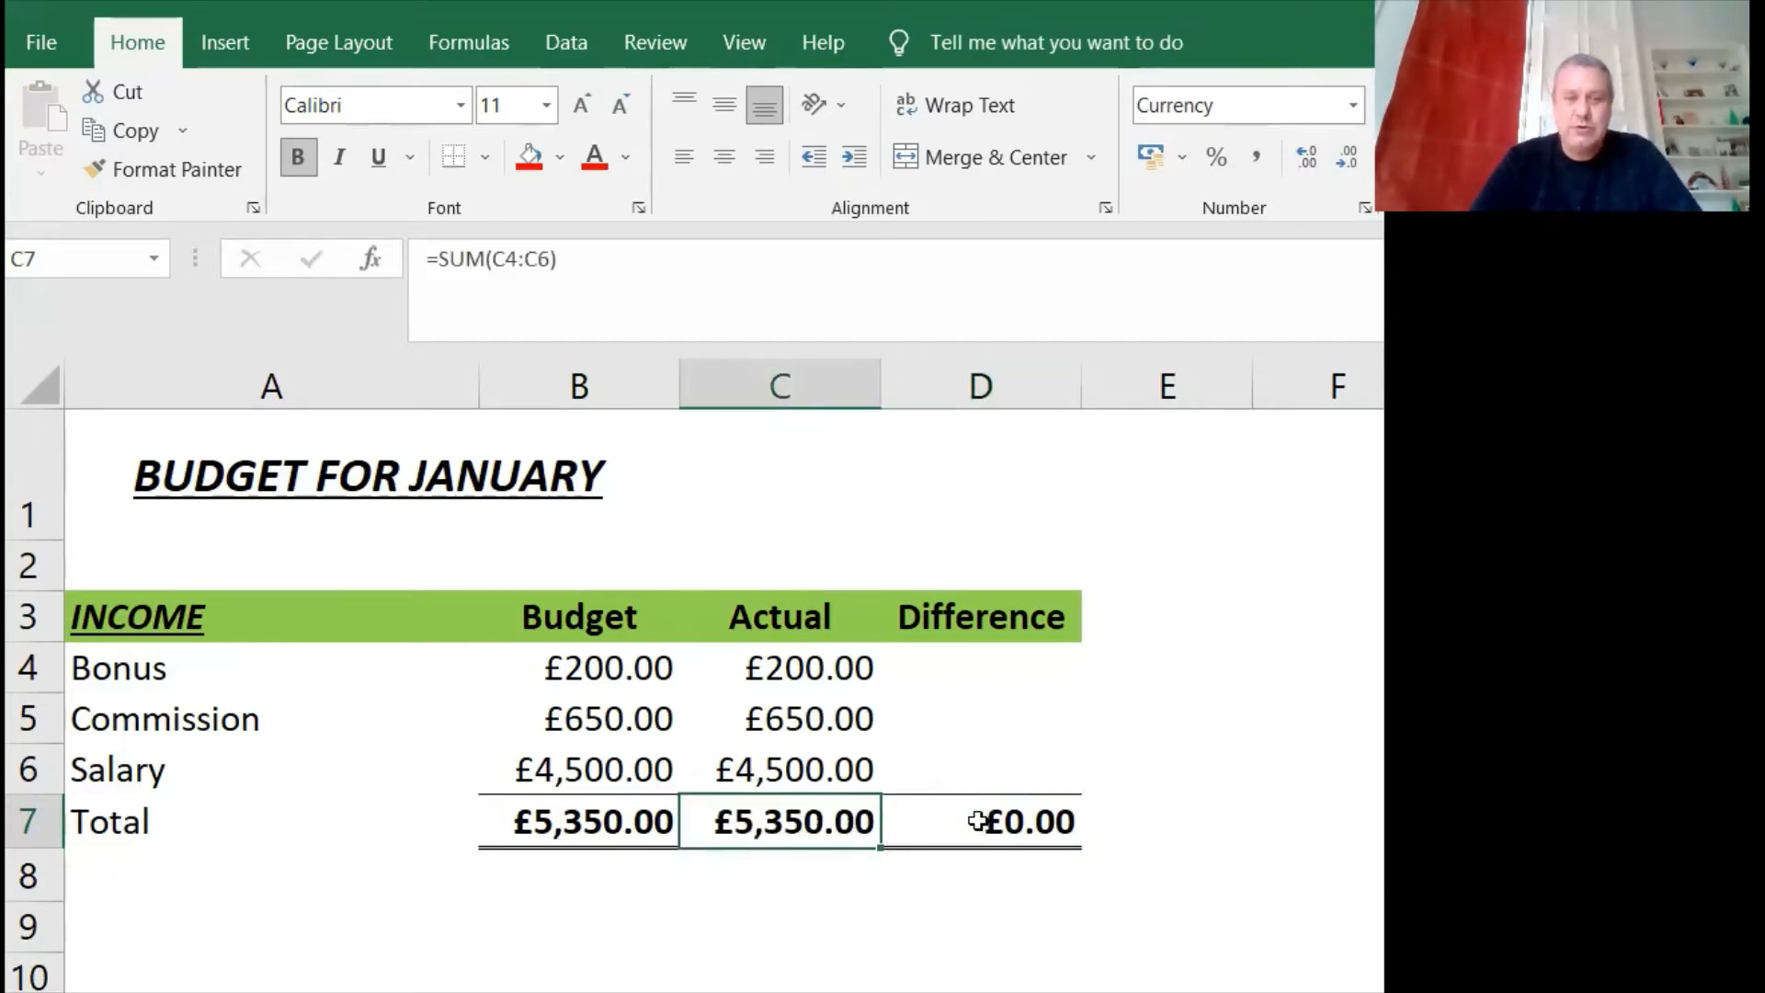
Step: Enter =SUM(B4:C4) in D4 and fill it down the Difference column to D6
left_click(970, 670)
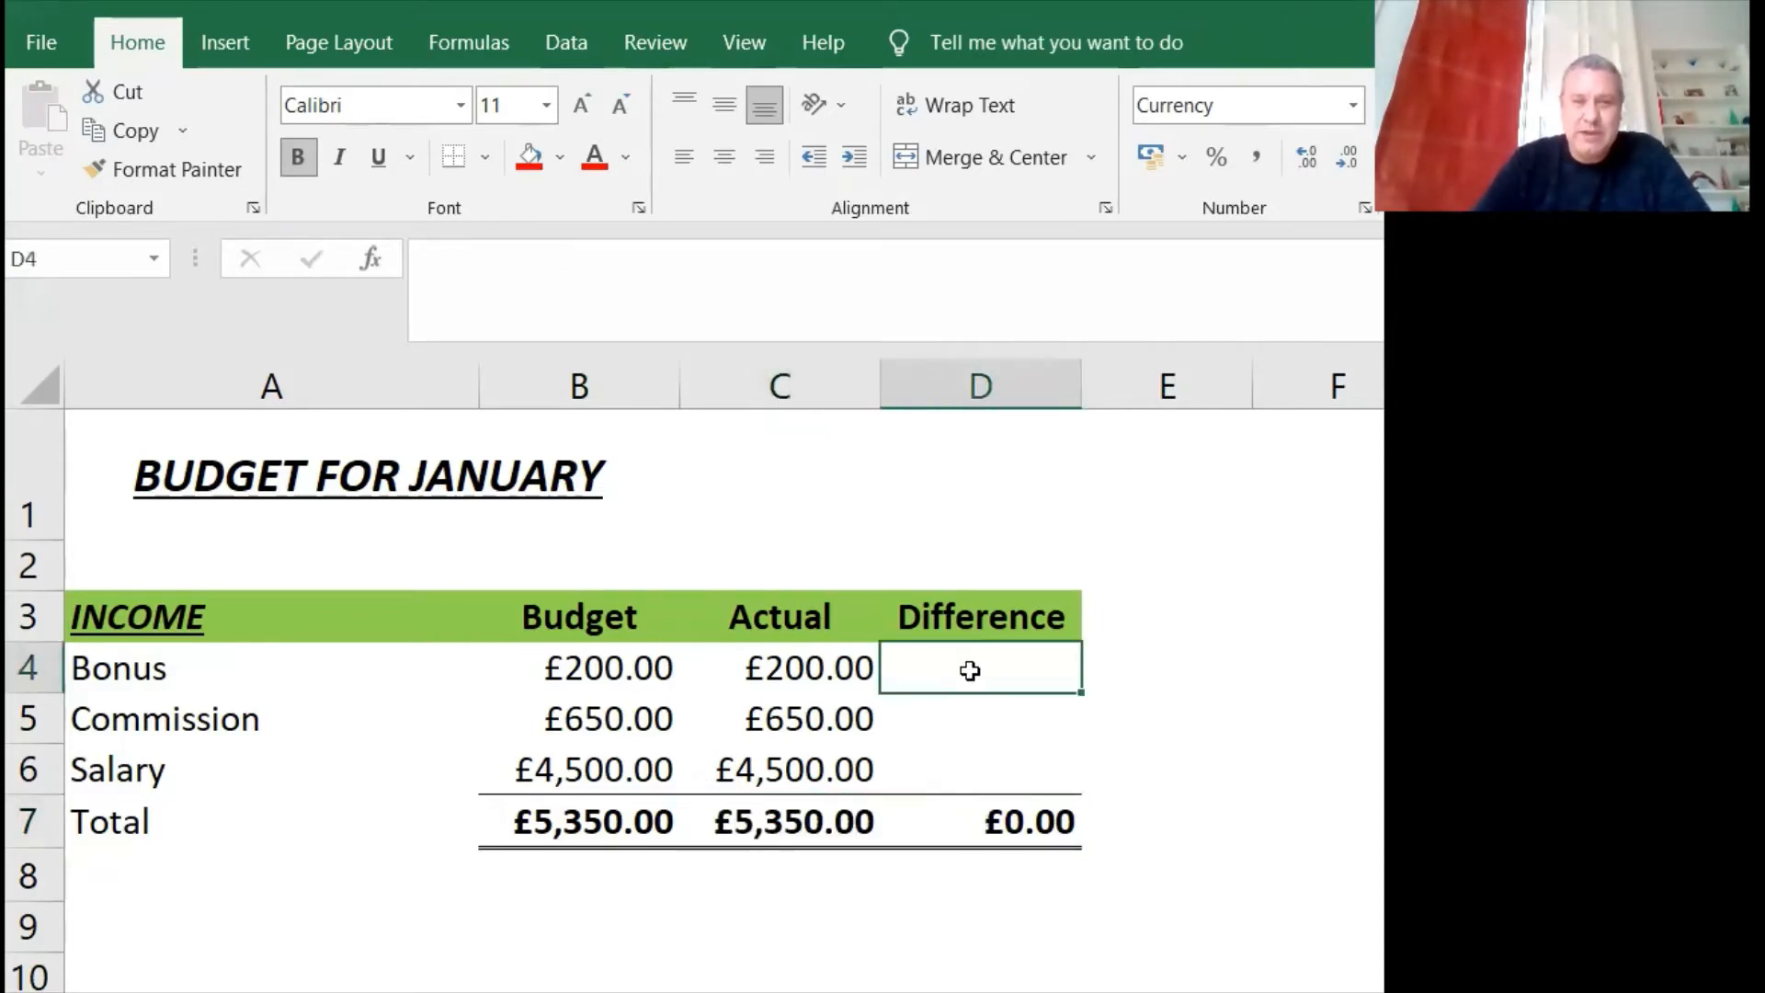
key("alt+equal")
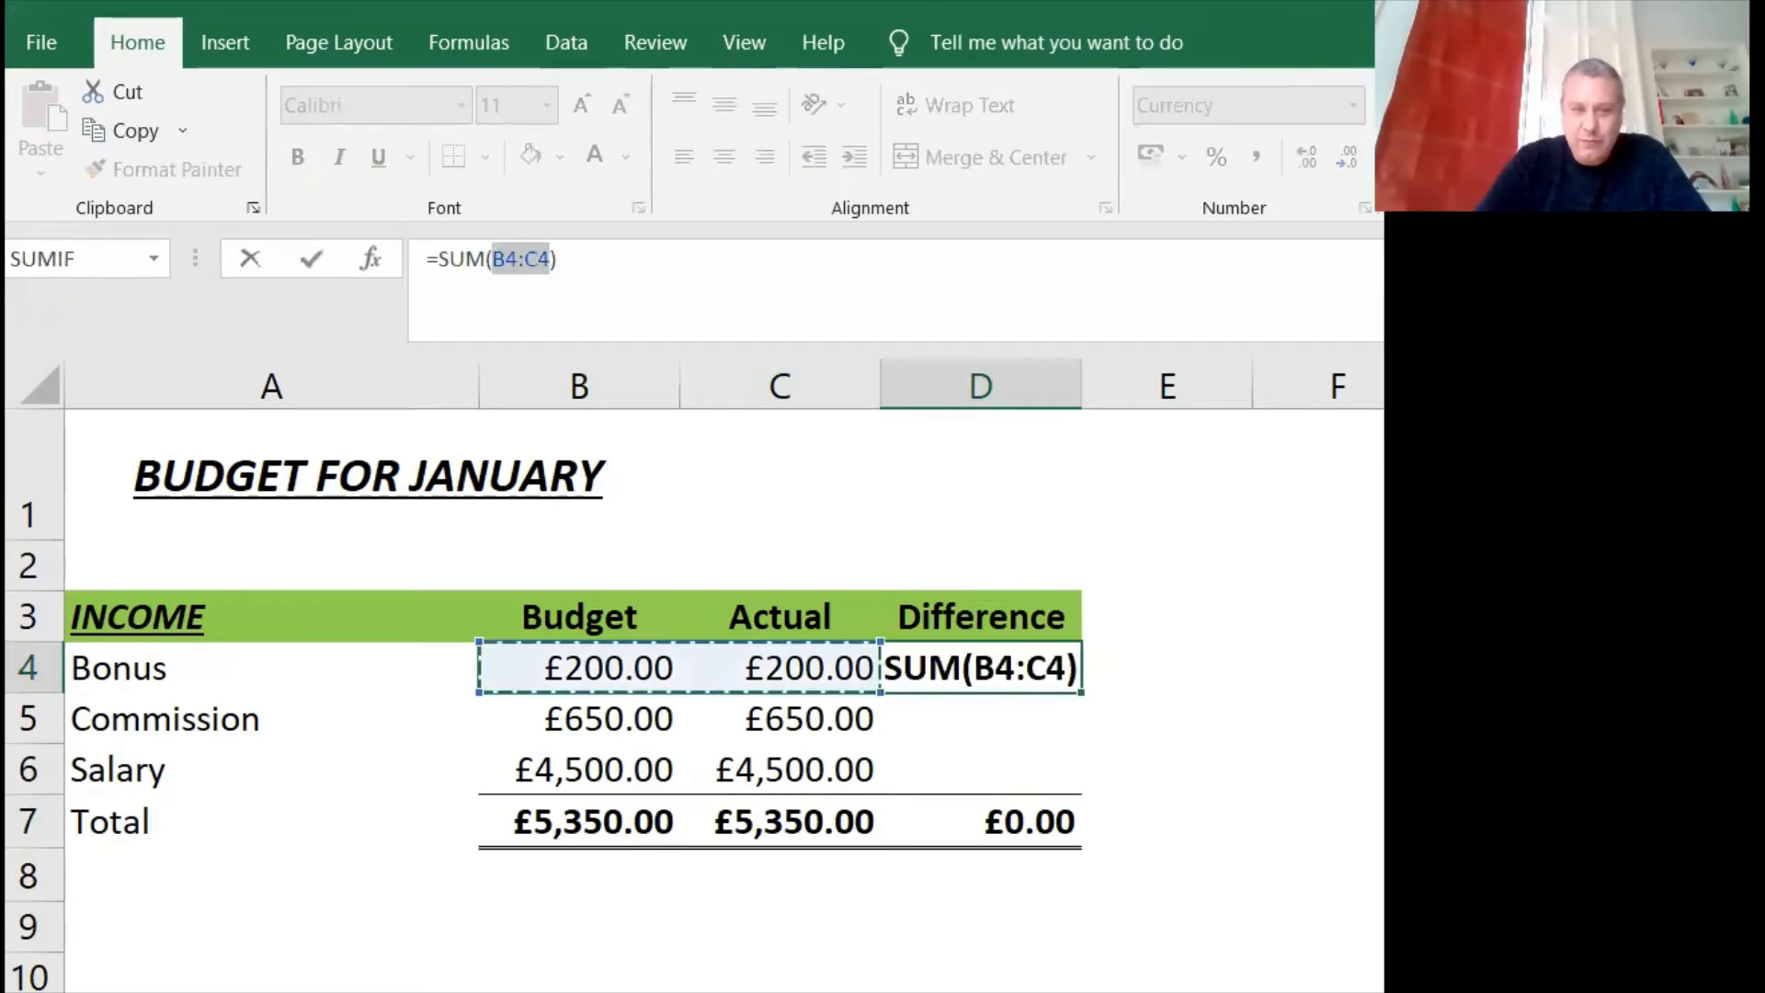
key("ctrl+Return")
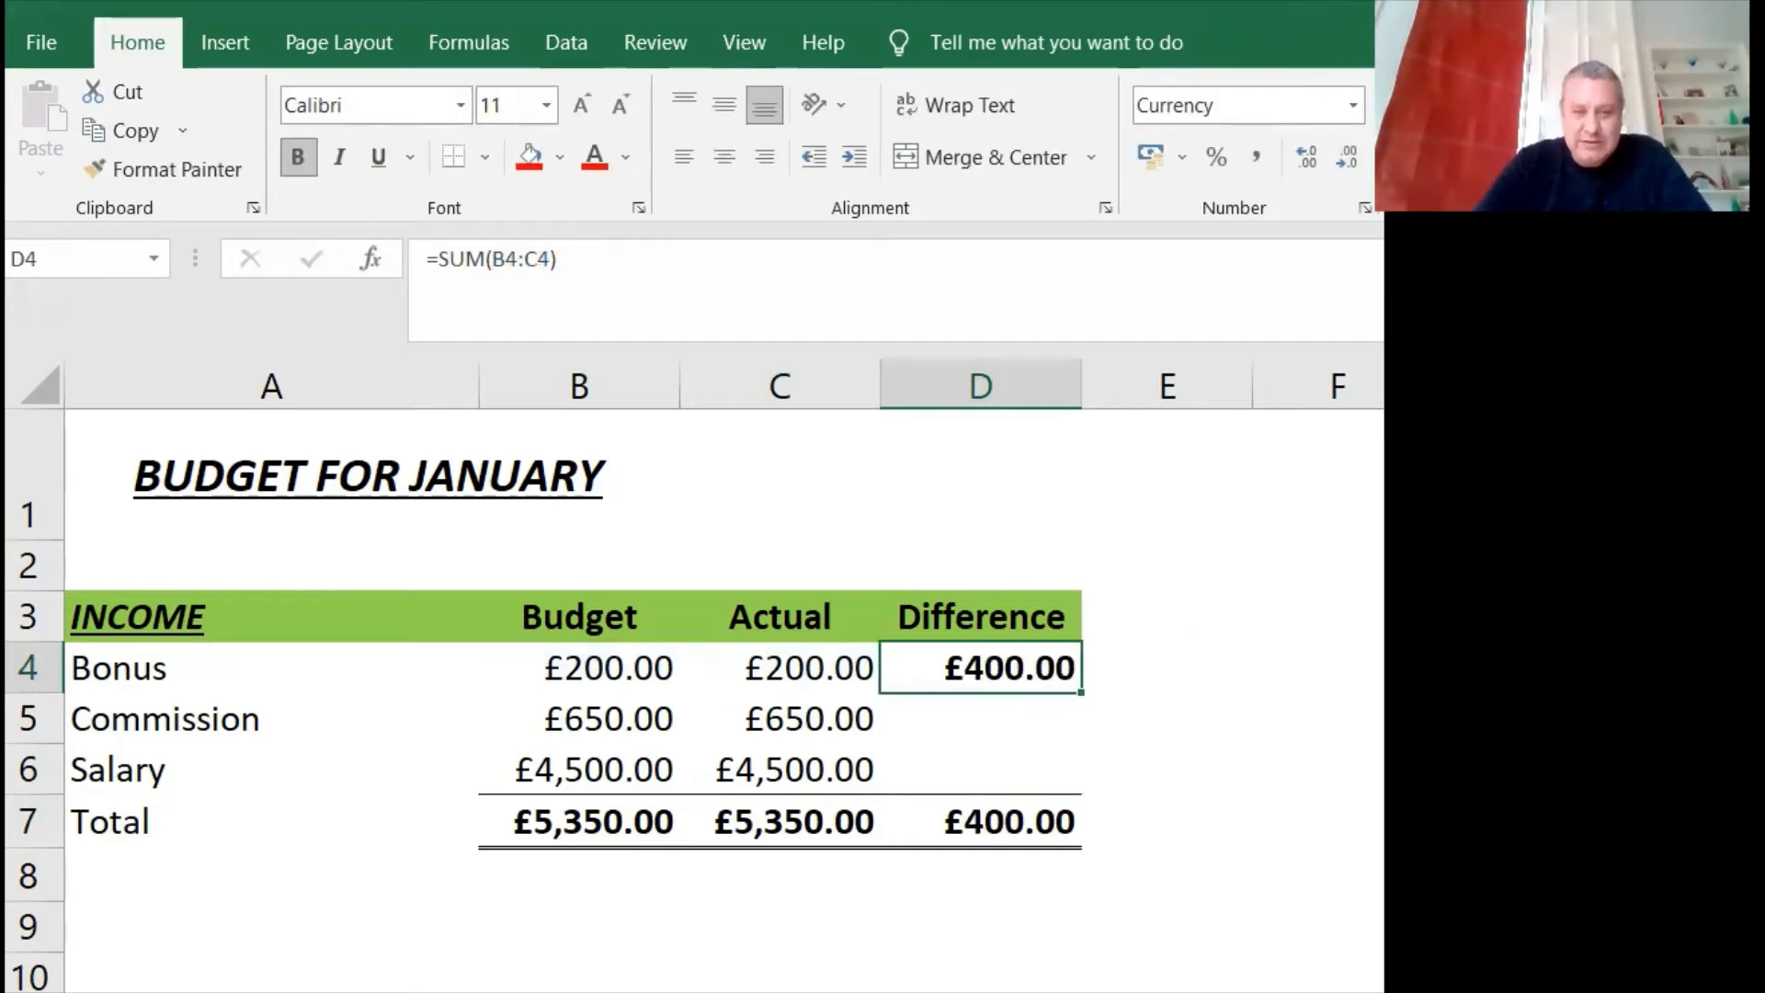
left_click_drag(1079, 692, 1079, 781)
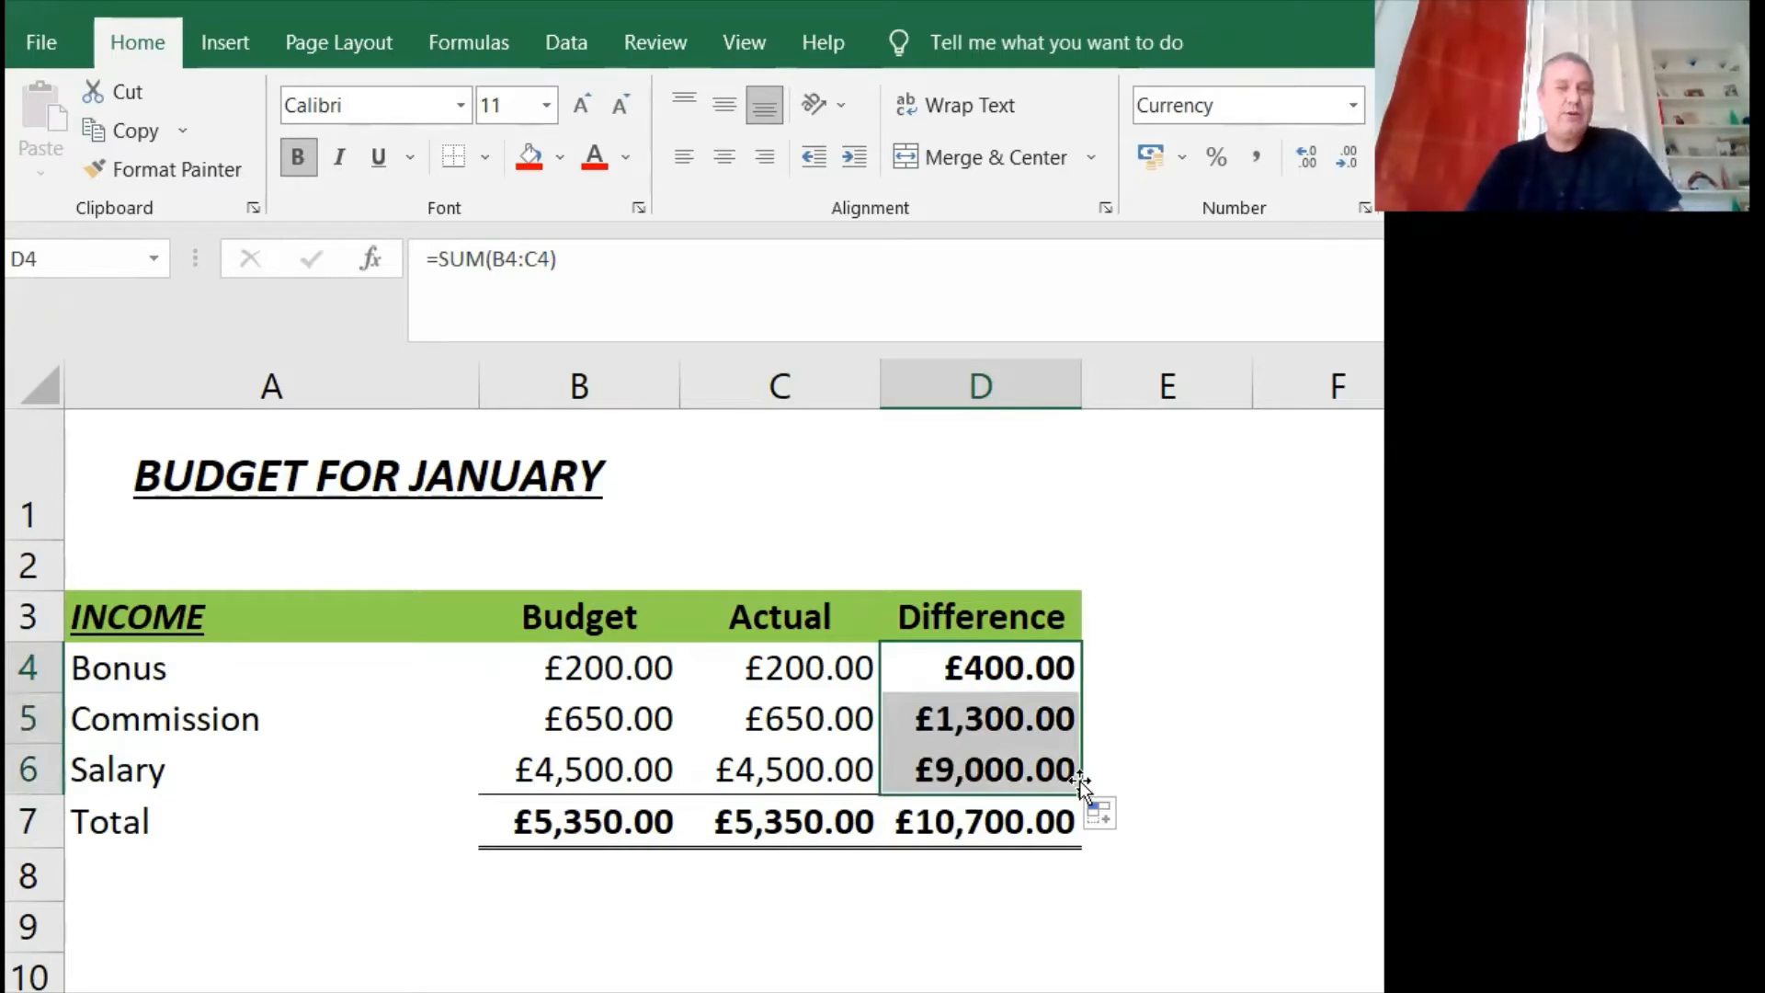
Step: Extend the Difference header's formatting into E3 and replace its text with "Dollar"
left_click(1024, 616)
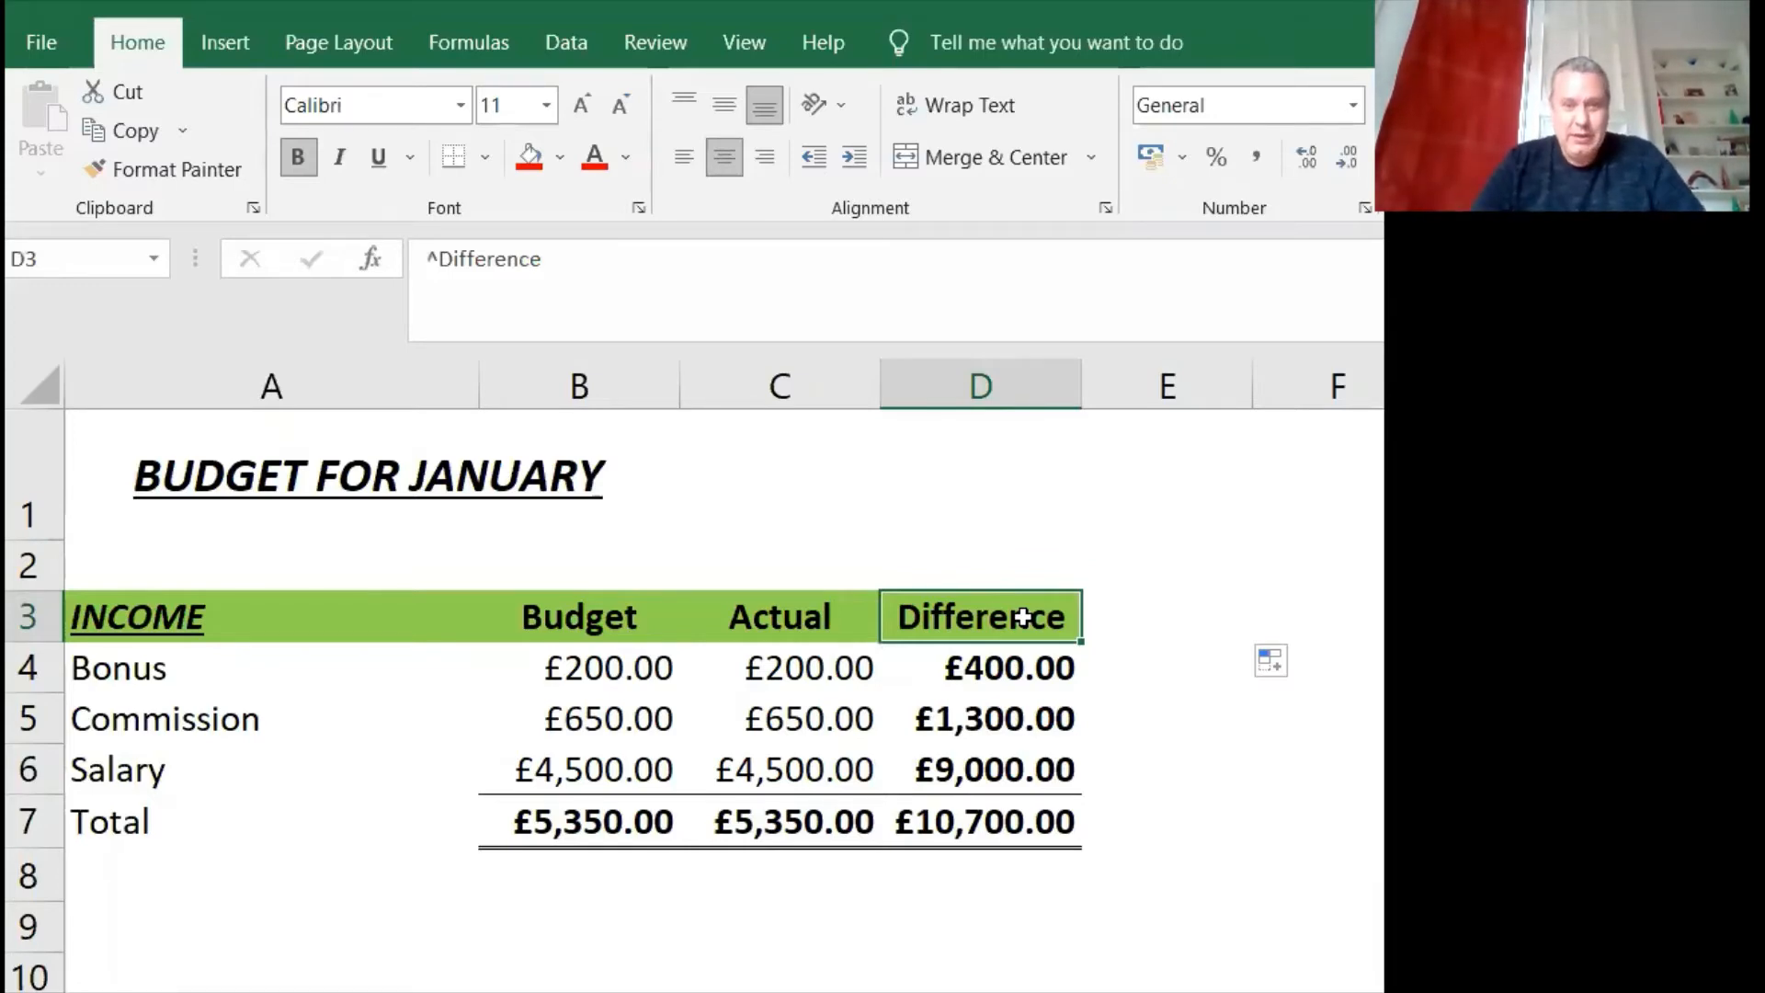
left_click_drag(1080, 641, 1181, 633)
left_click(1164, 617)
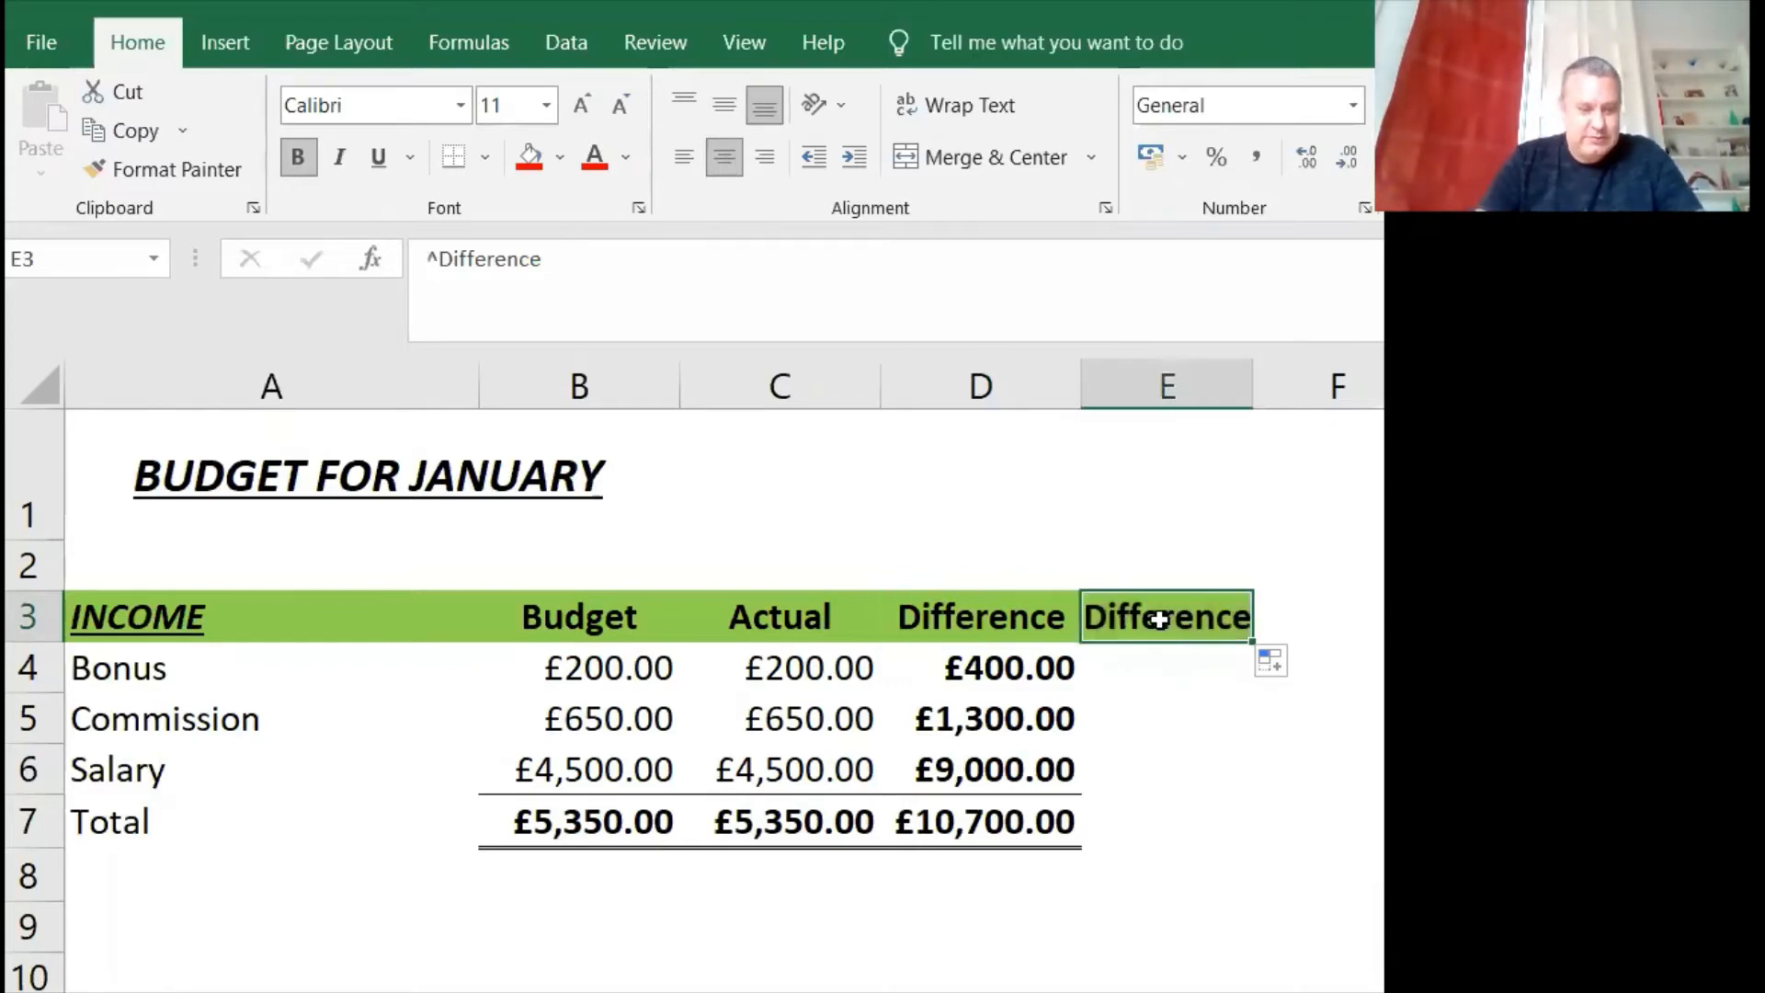
type("Dollar")
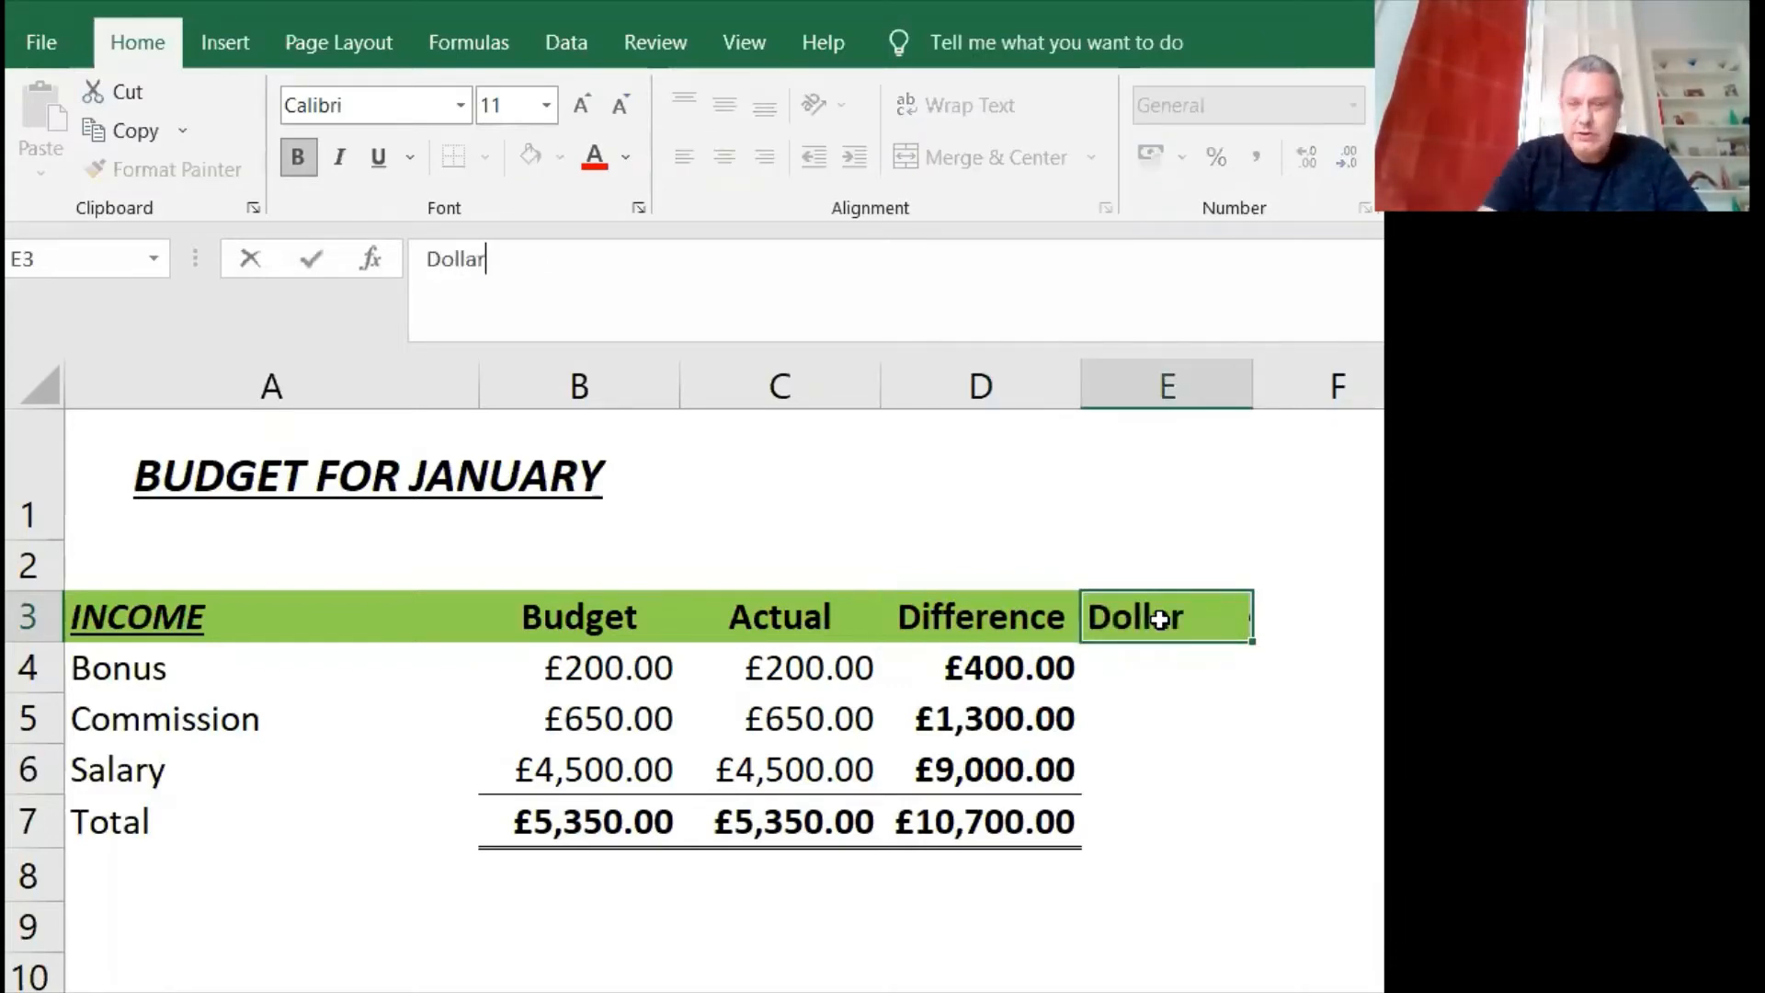
key("ctrl+Return")
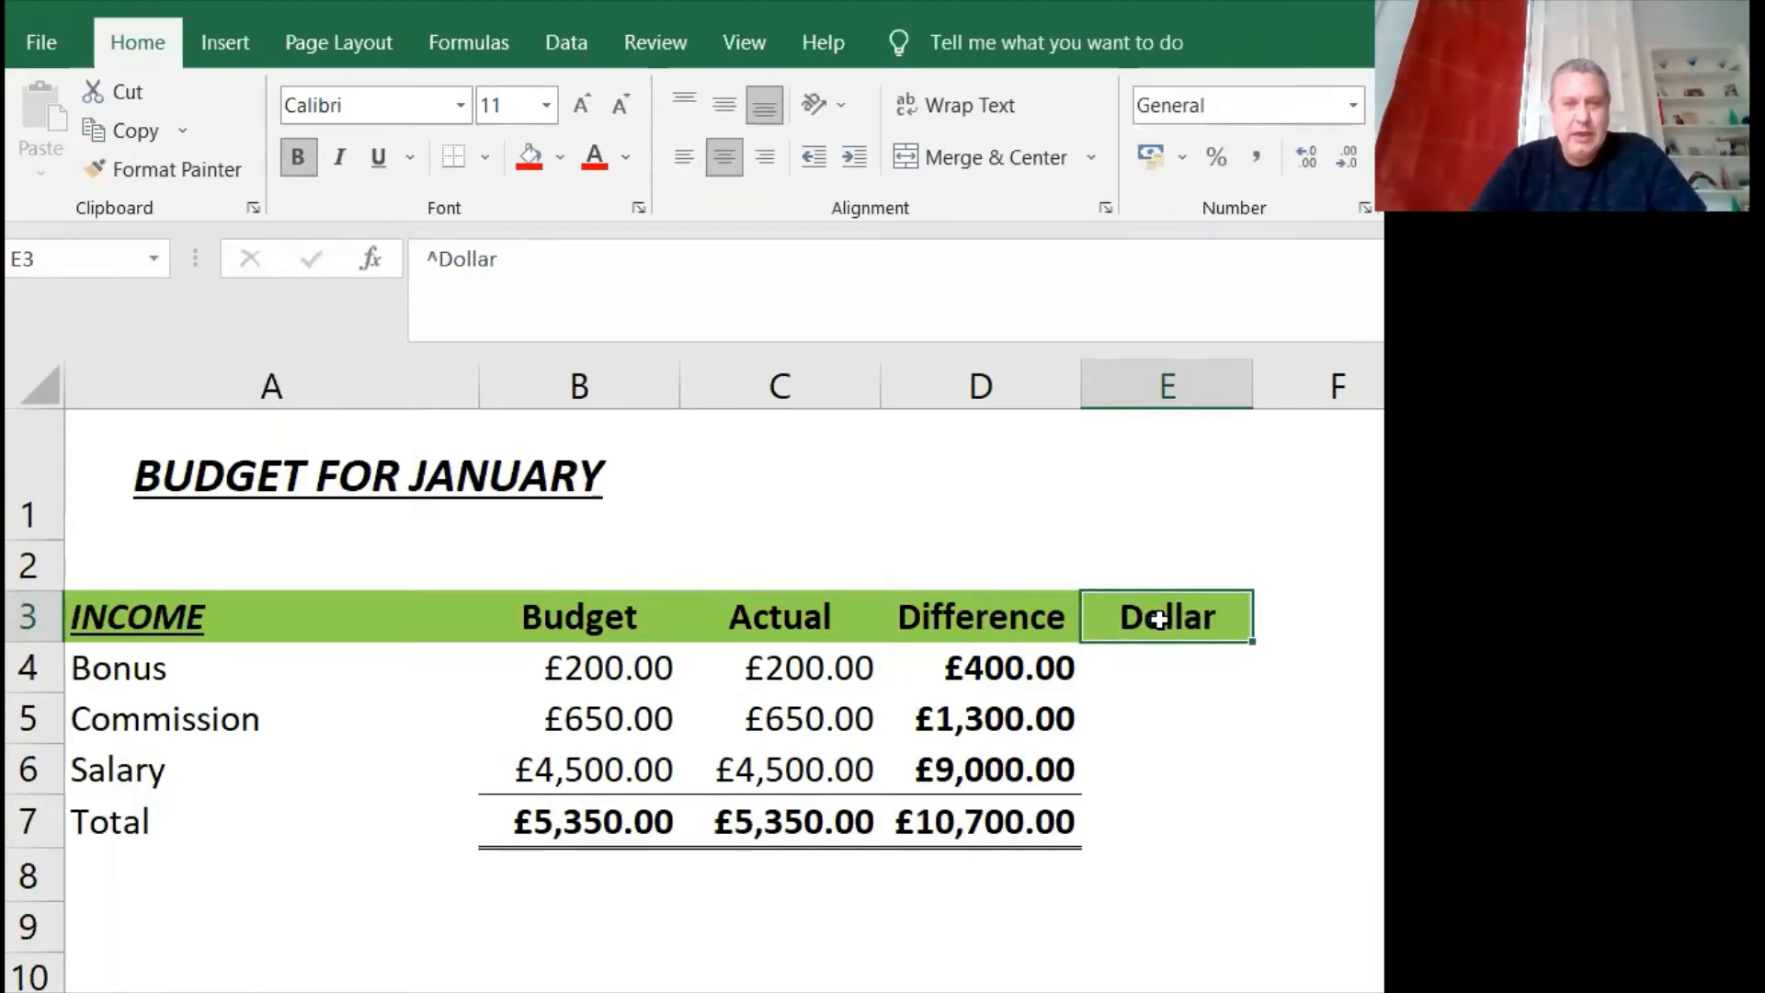
Step: Enter the exchange rate 1.39 in cell E1
left_click(1133, 513)
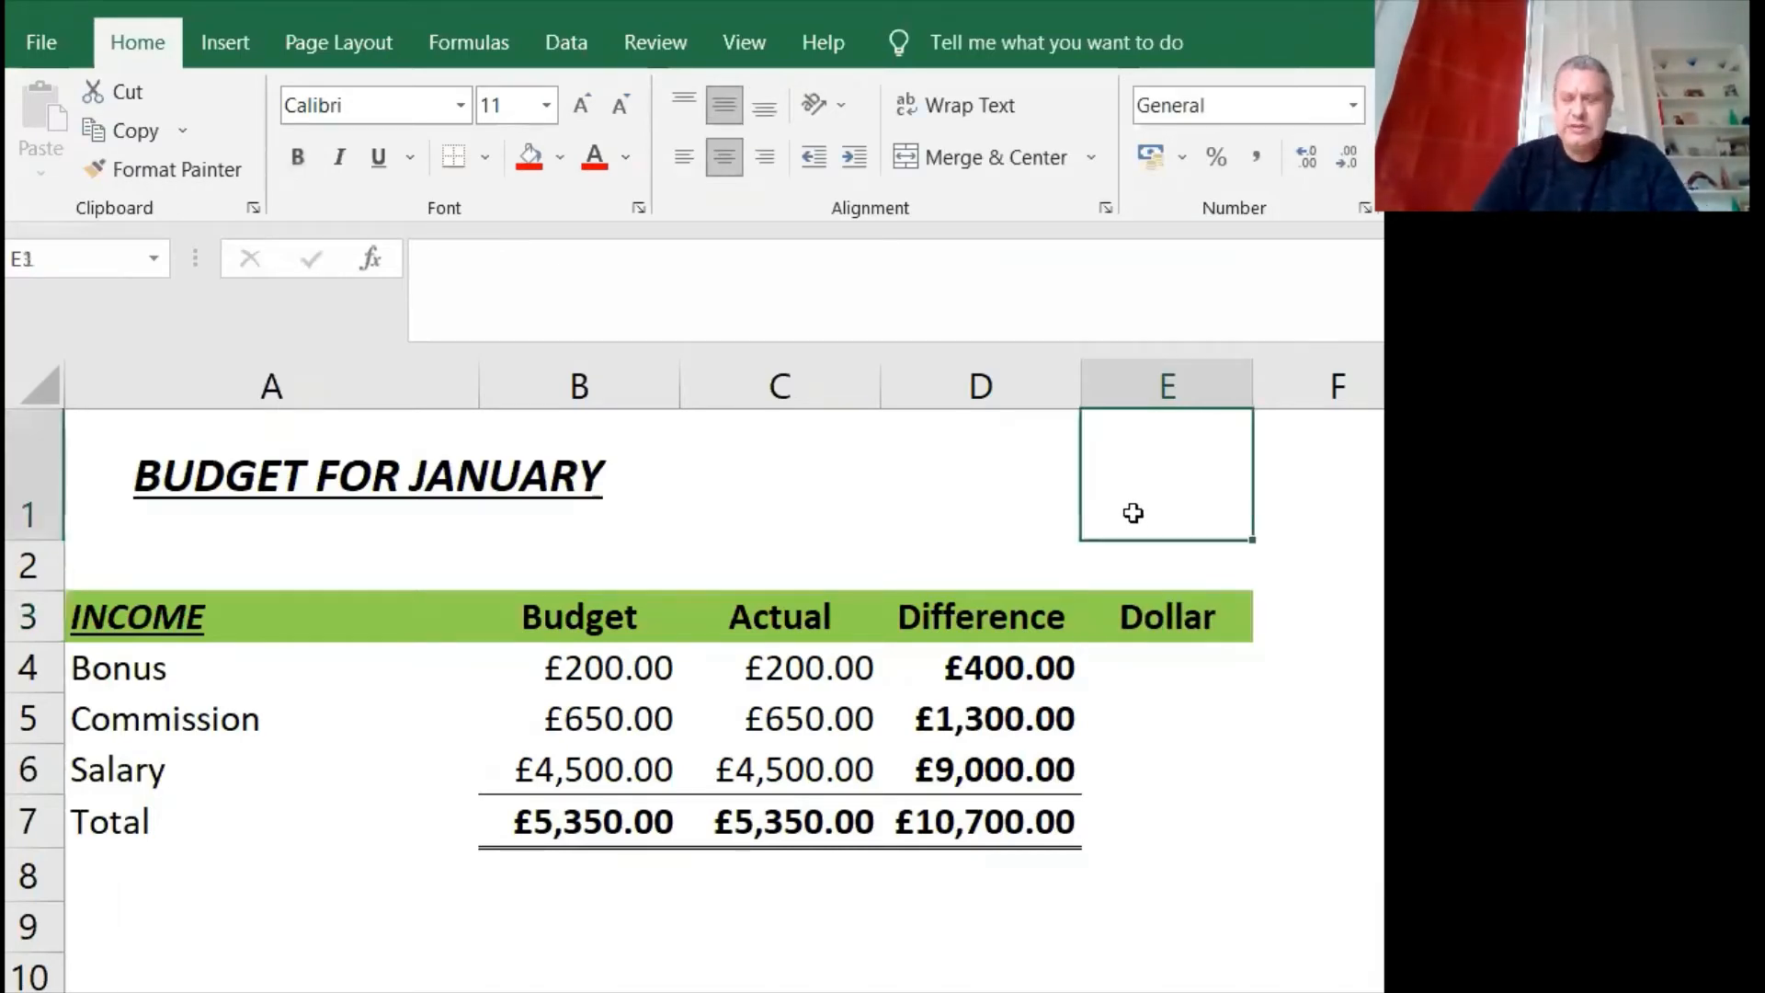
type("1.3")
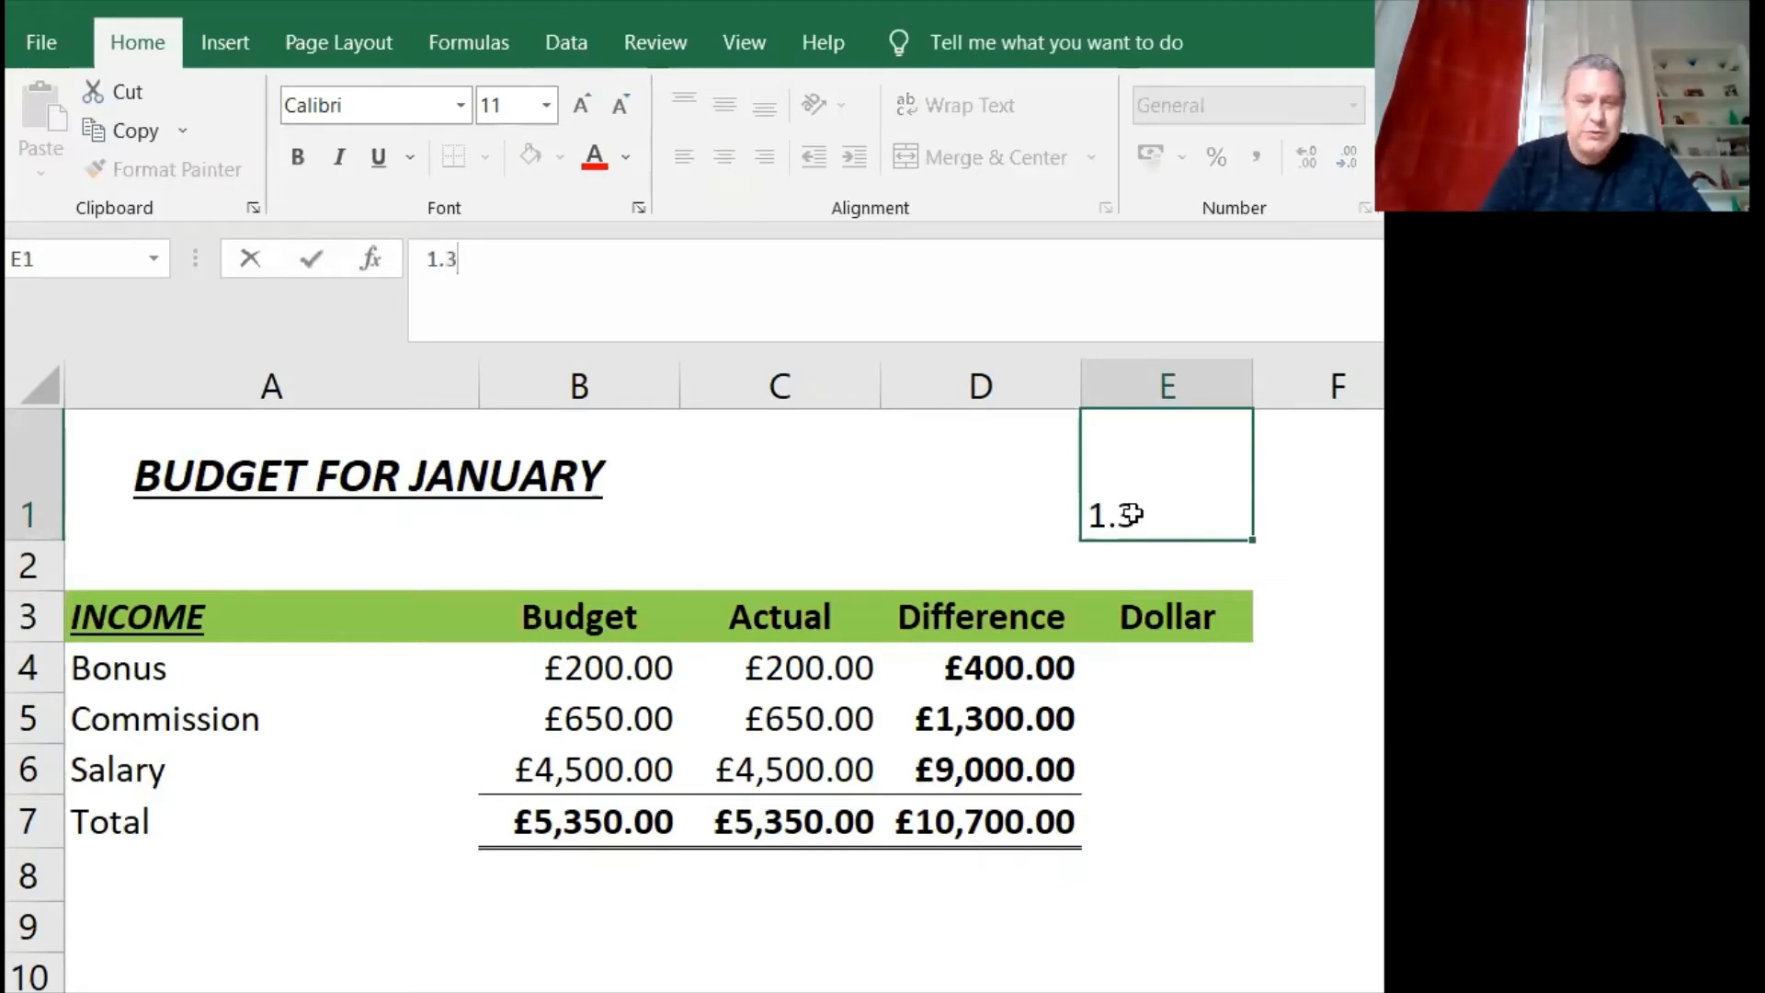
type("9")
key("ctrl+Return")
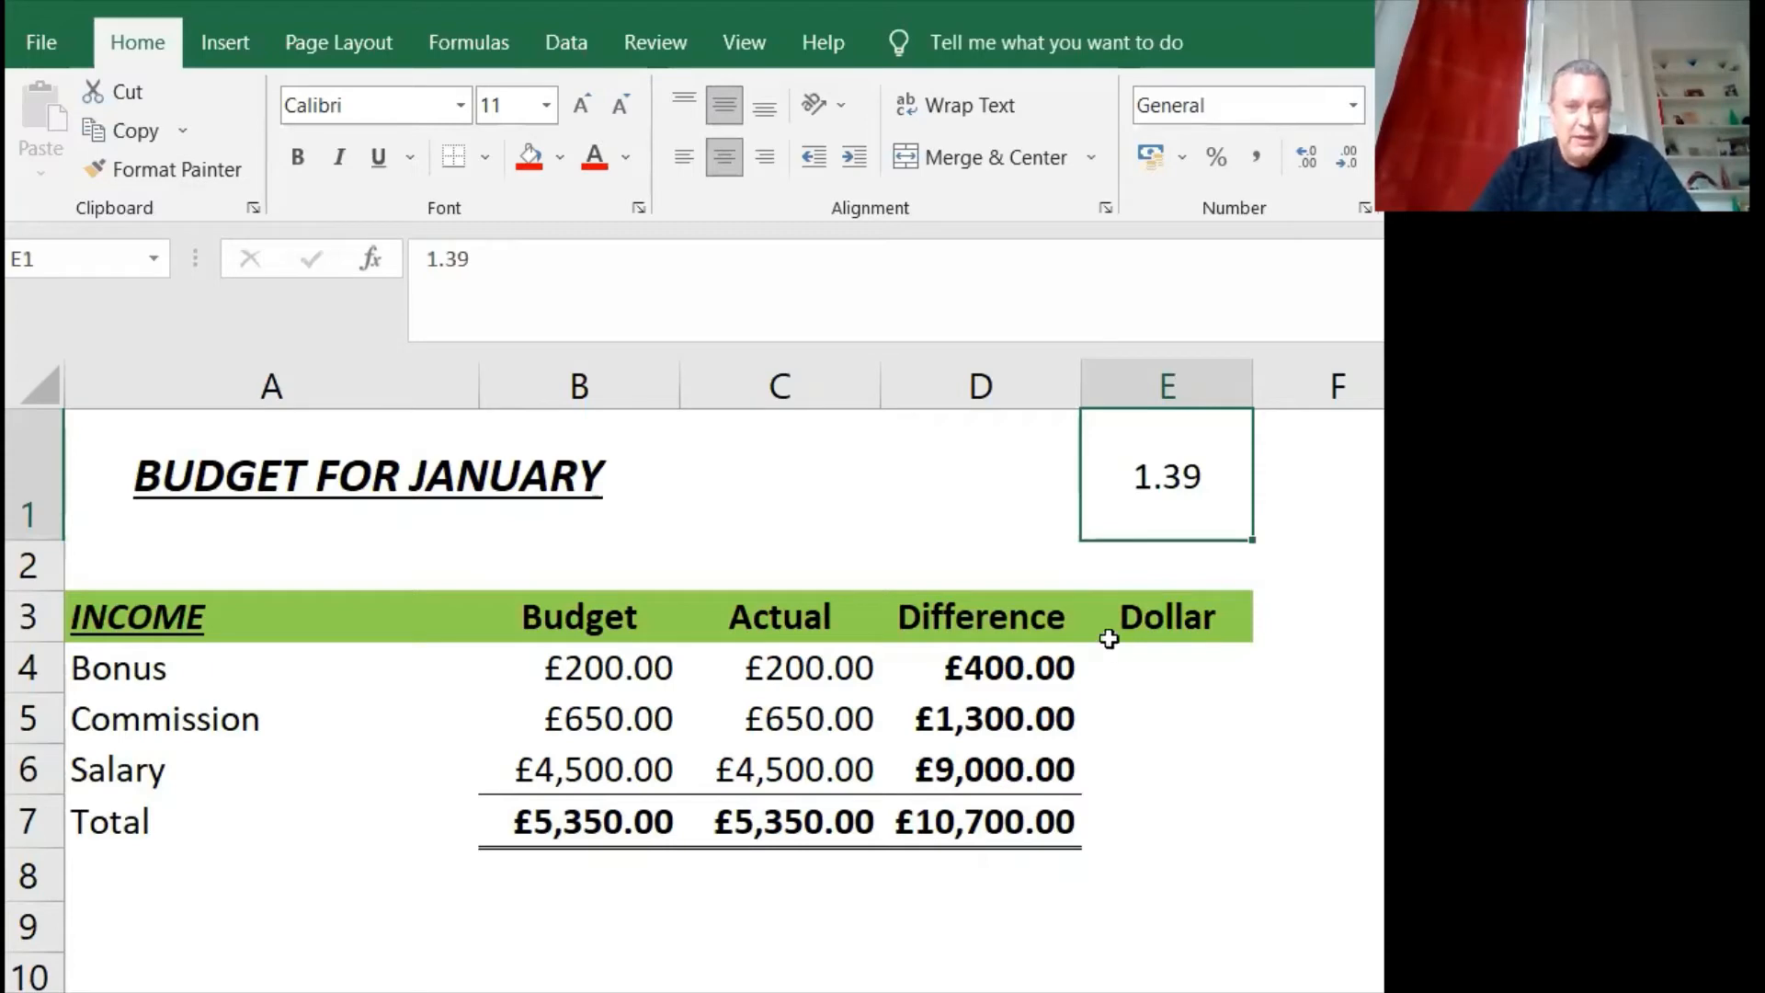
Step: Enter the formula =D4*E1 in E4 to convert the Bonus row's Difference amount to dollars
left_click(1155, 672)
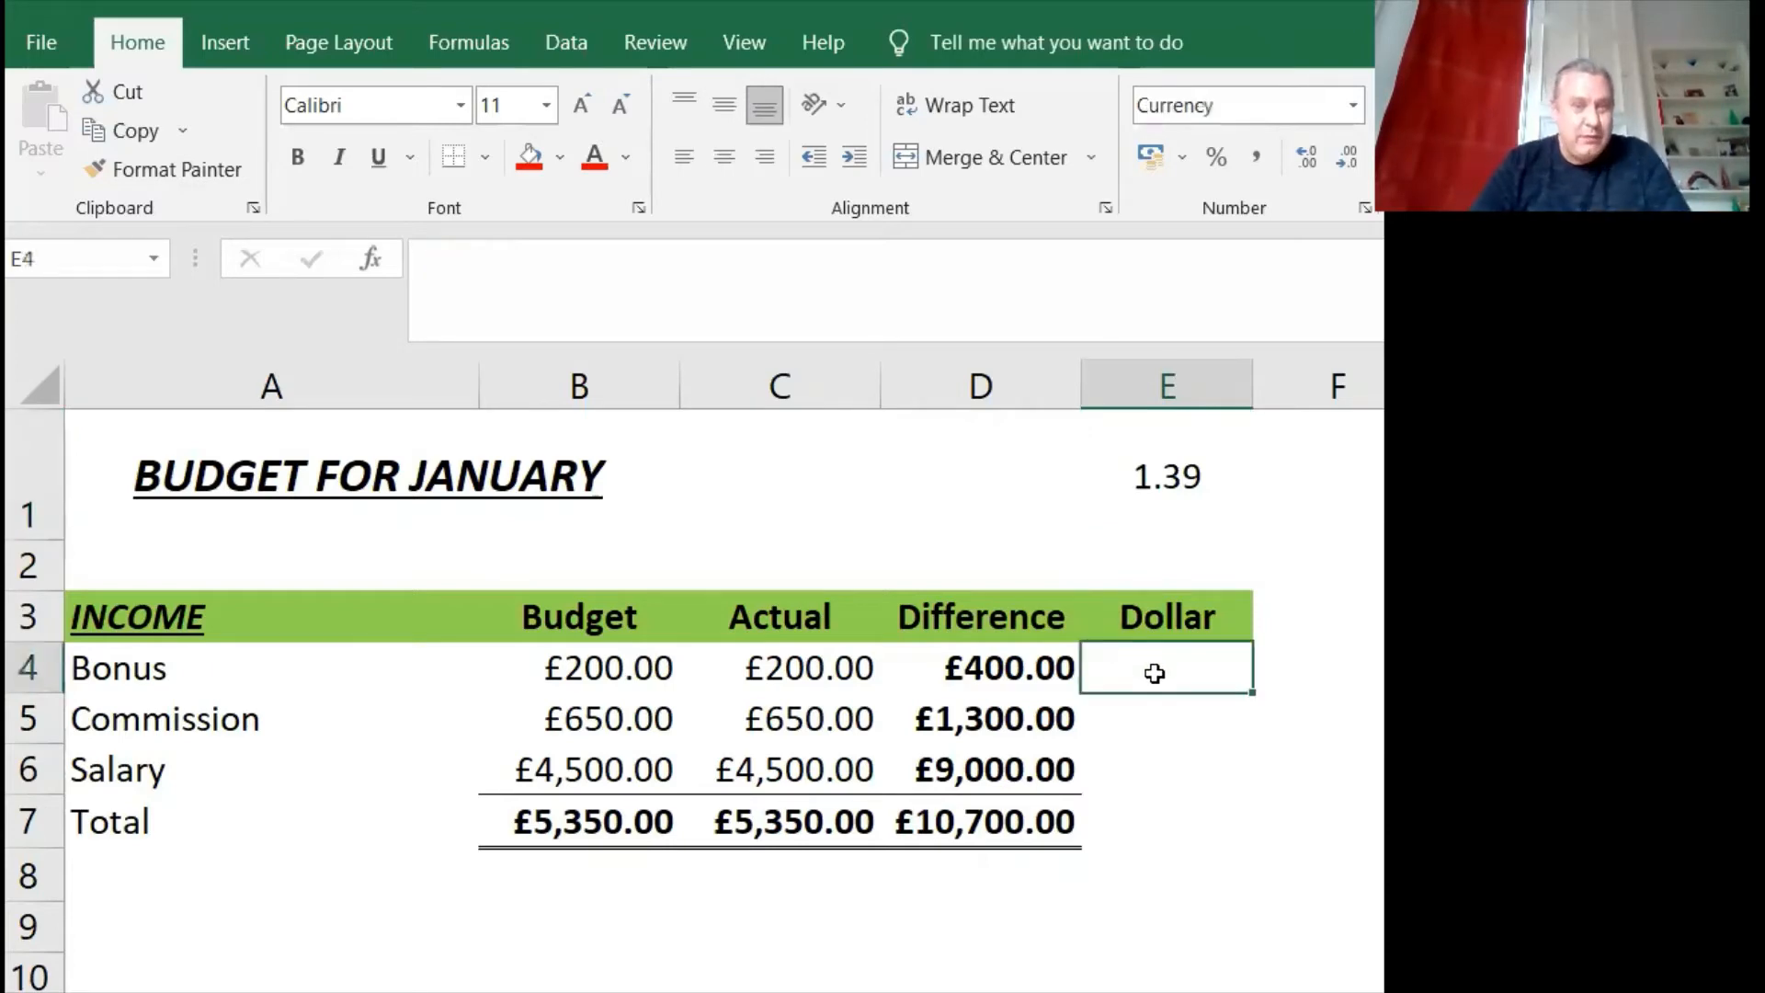
type("=")
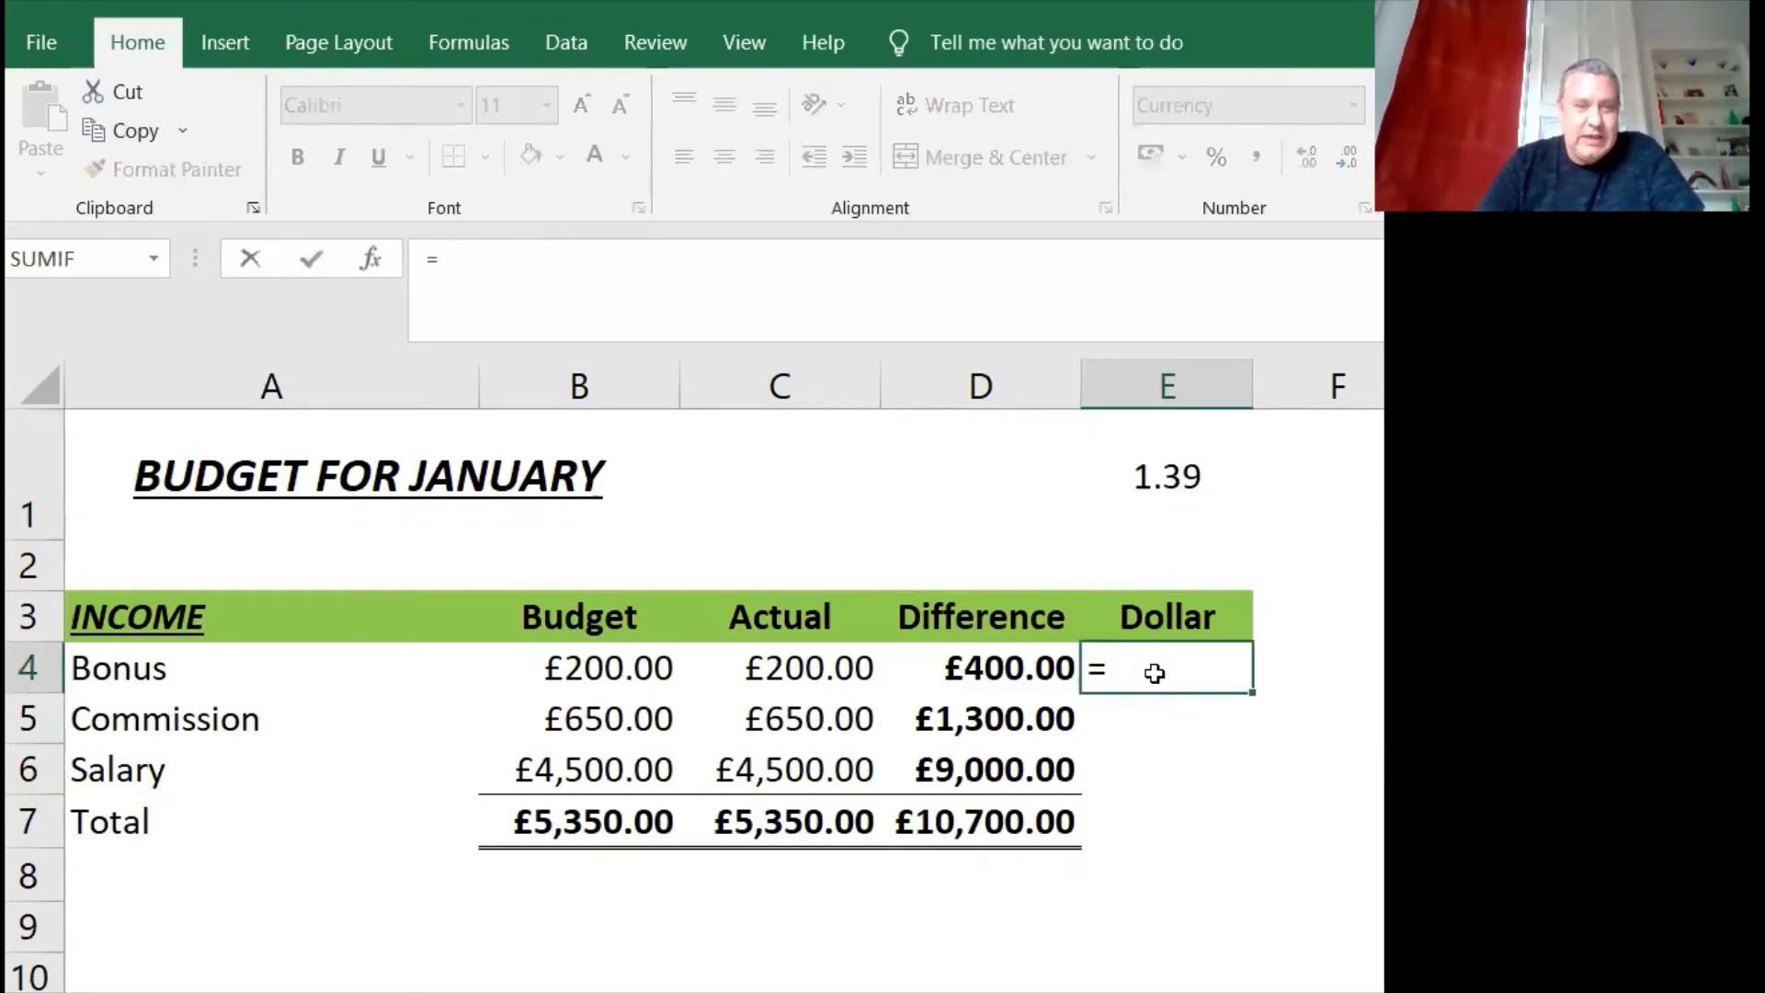
left_click(961, 660)
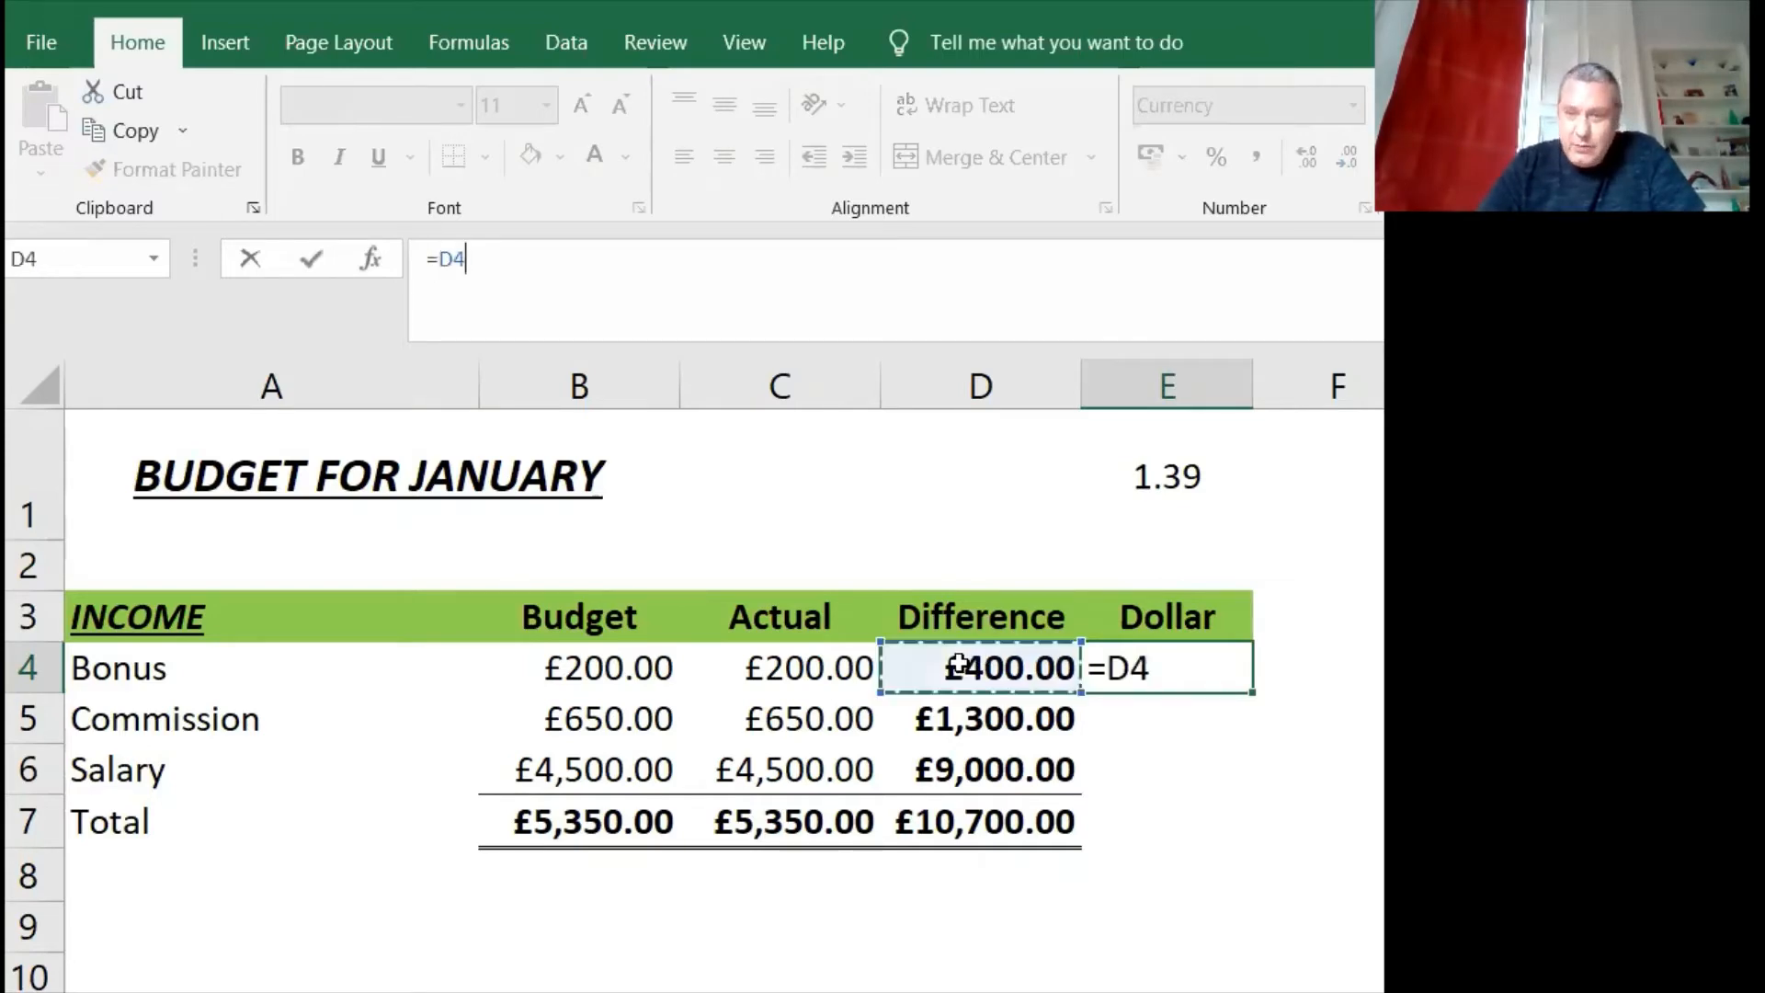
type("*")
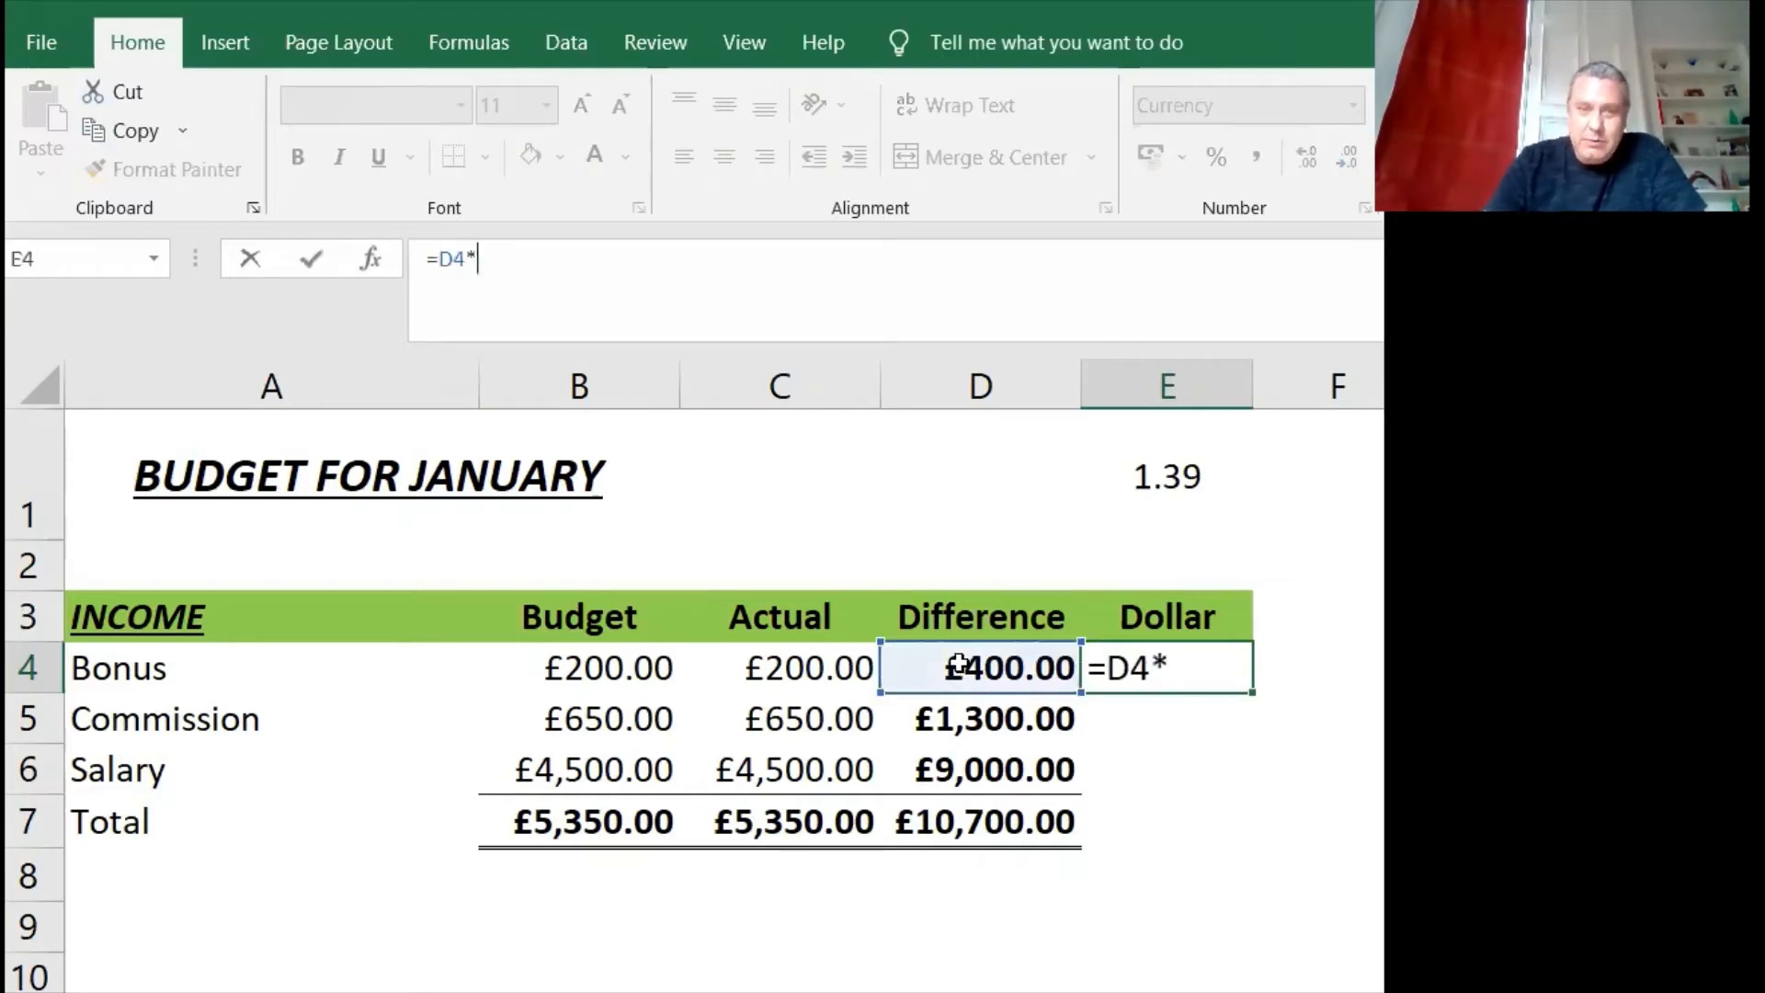
left_click(1138, 479)
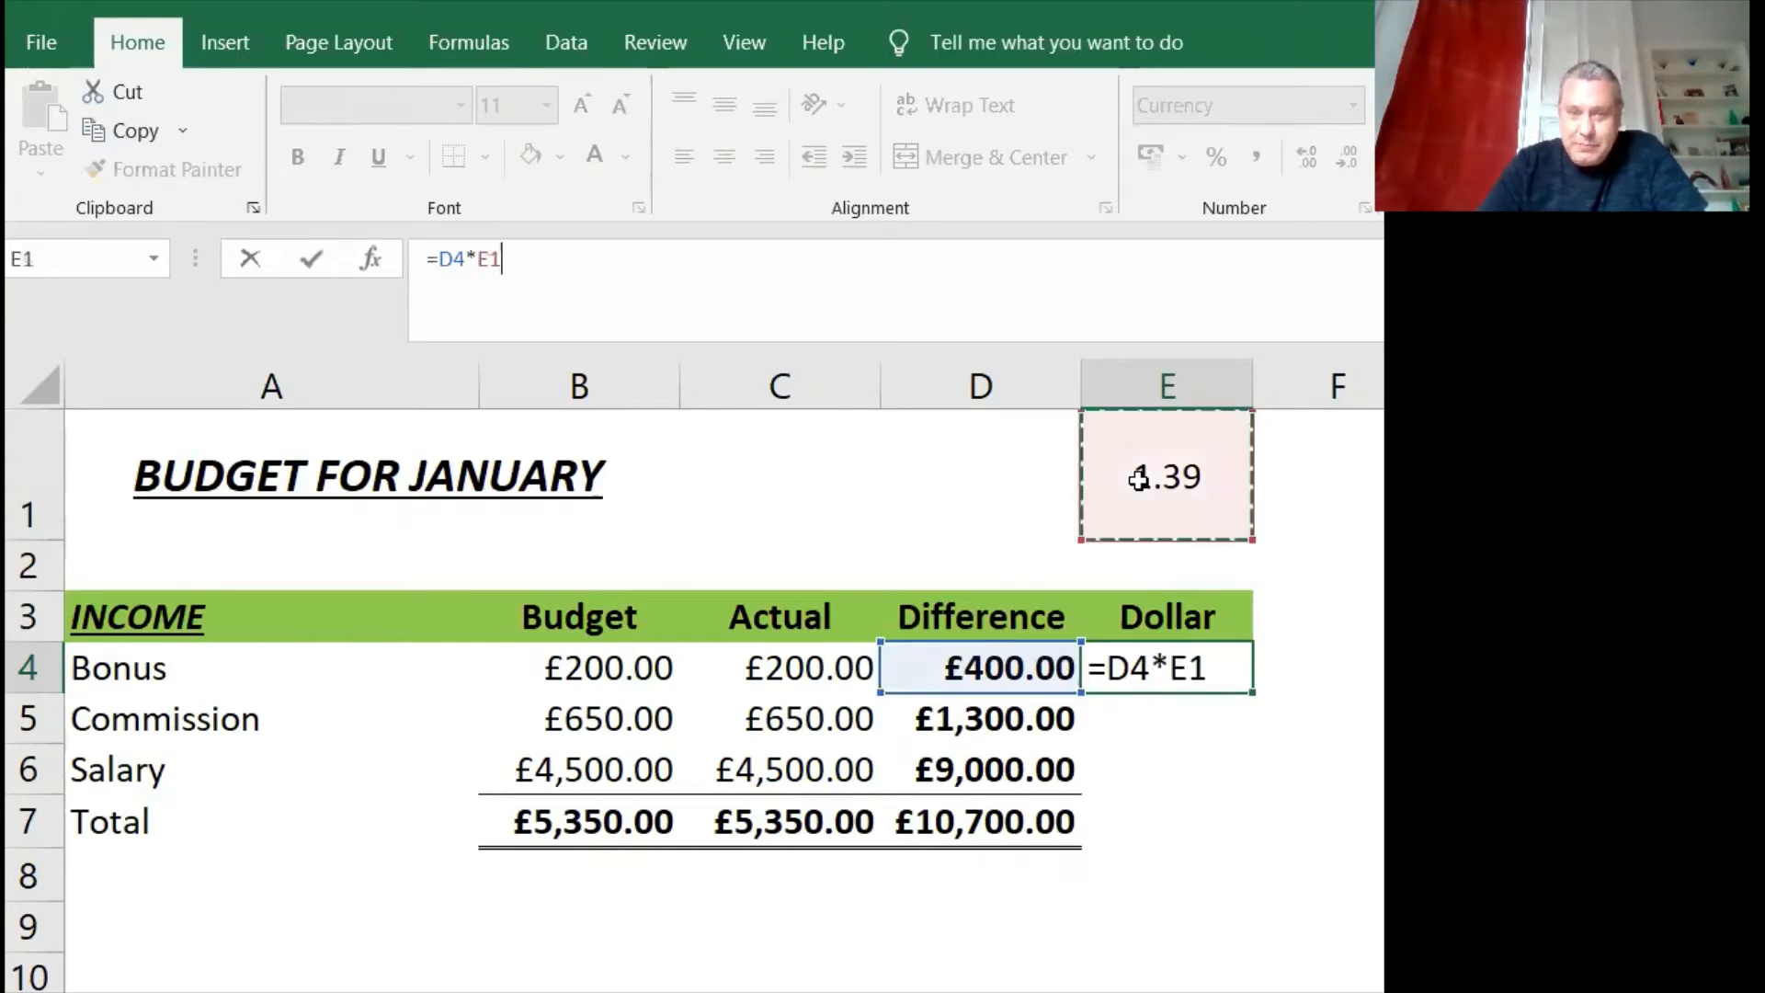
key("ctrl+Return")
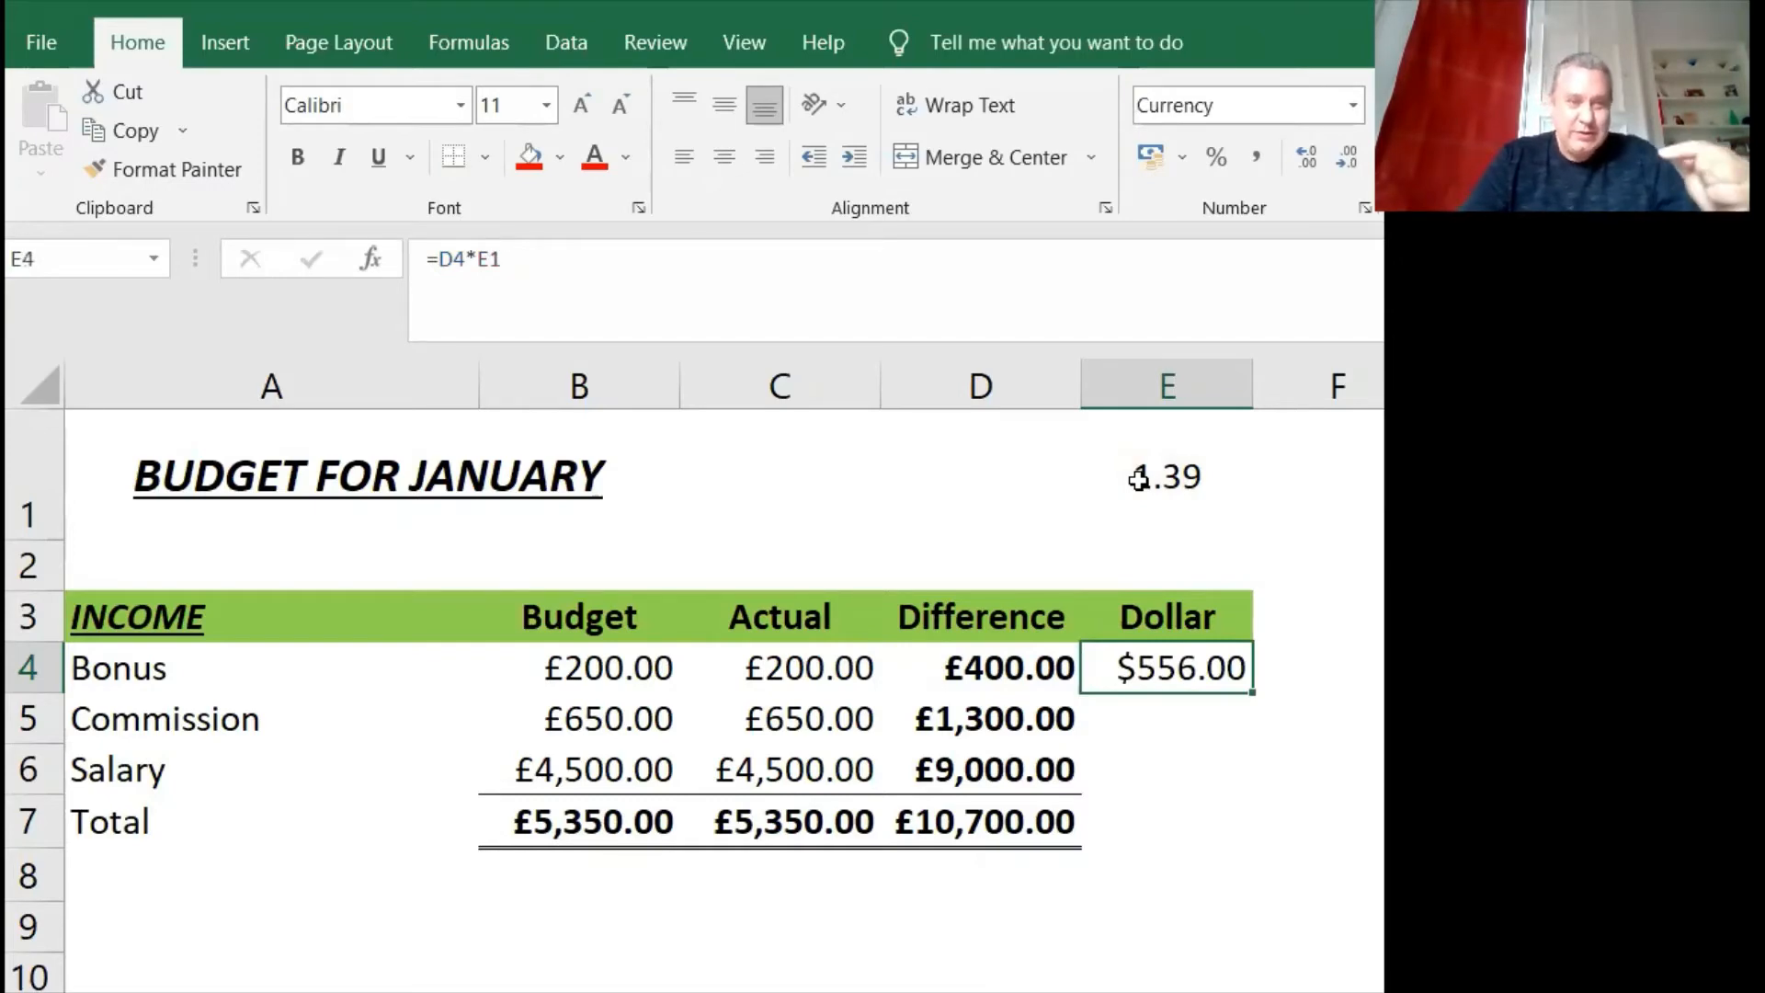
Step: Fill the dollar conversion formula from E4 down to E7 and inspect the copied formula in E5
left_click(1138, 479)
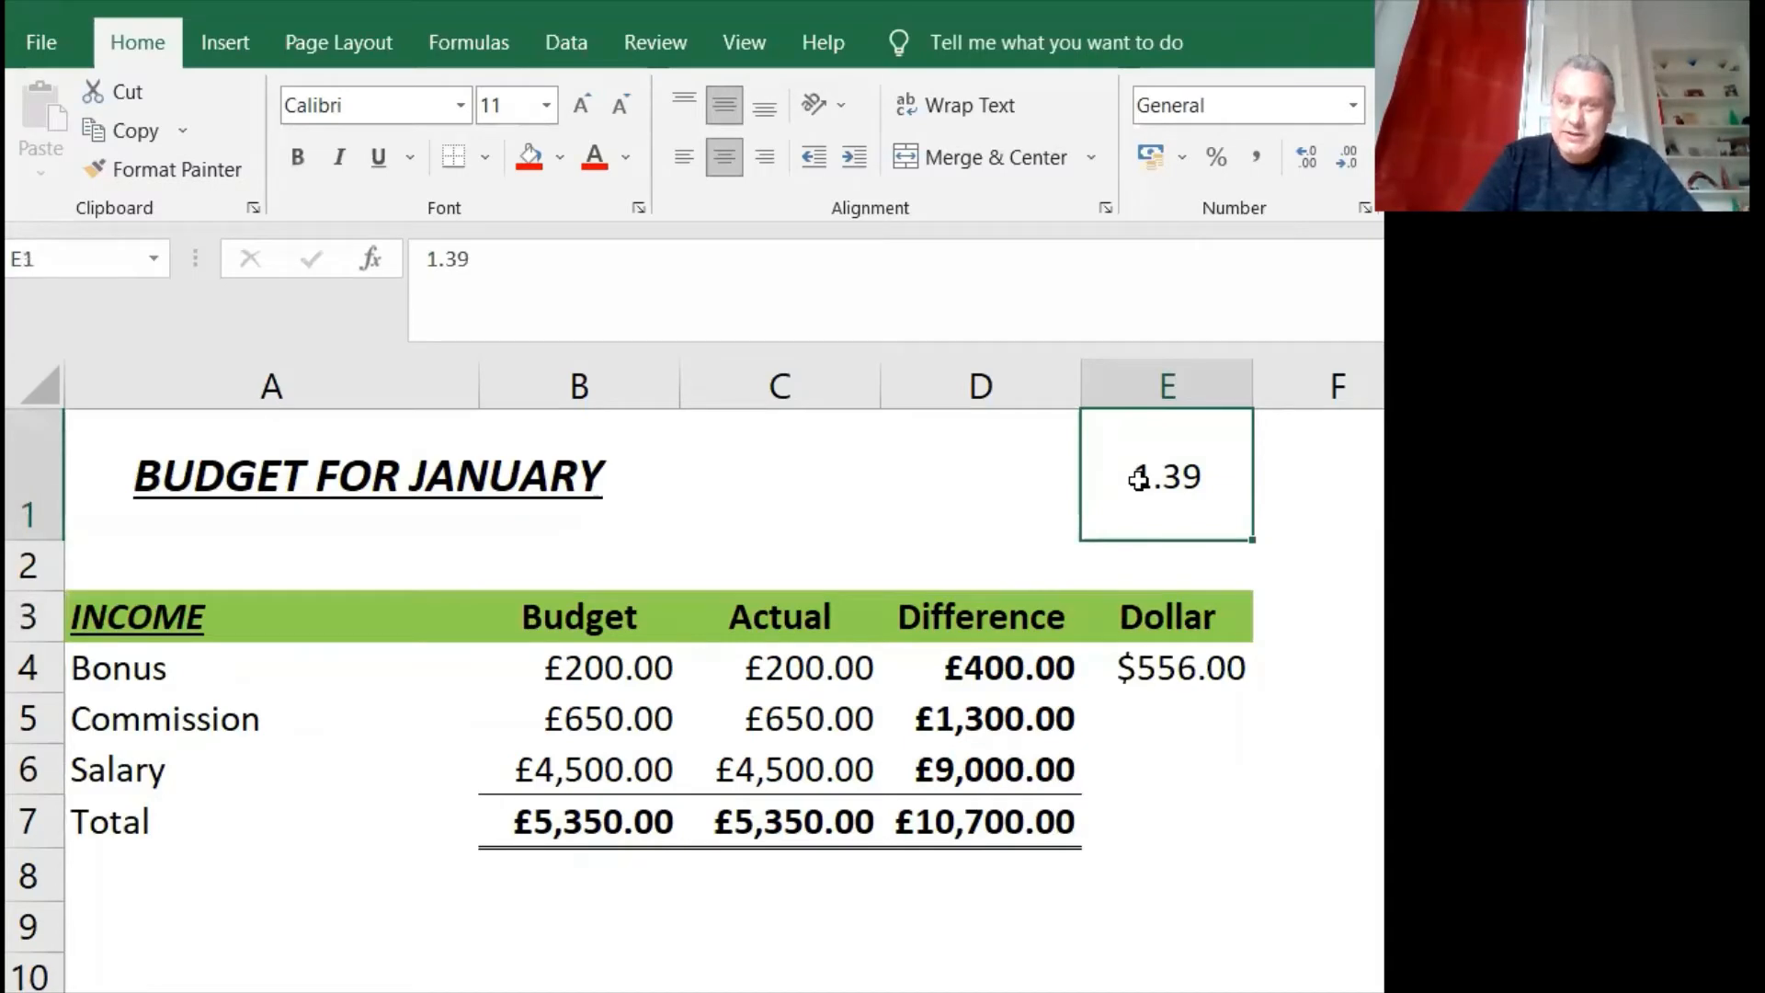
left_click(1198, 676)
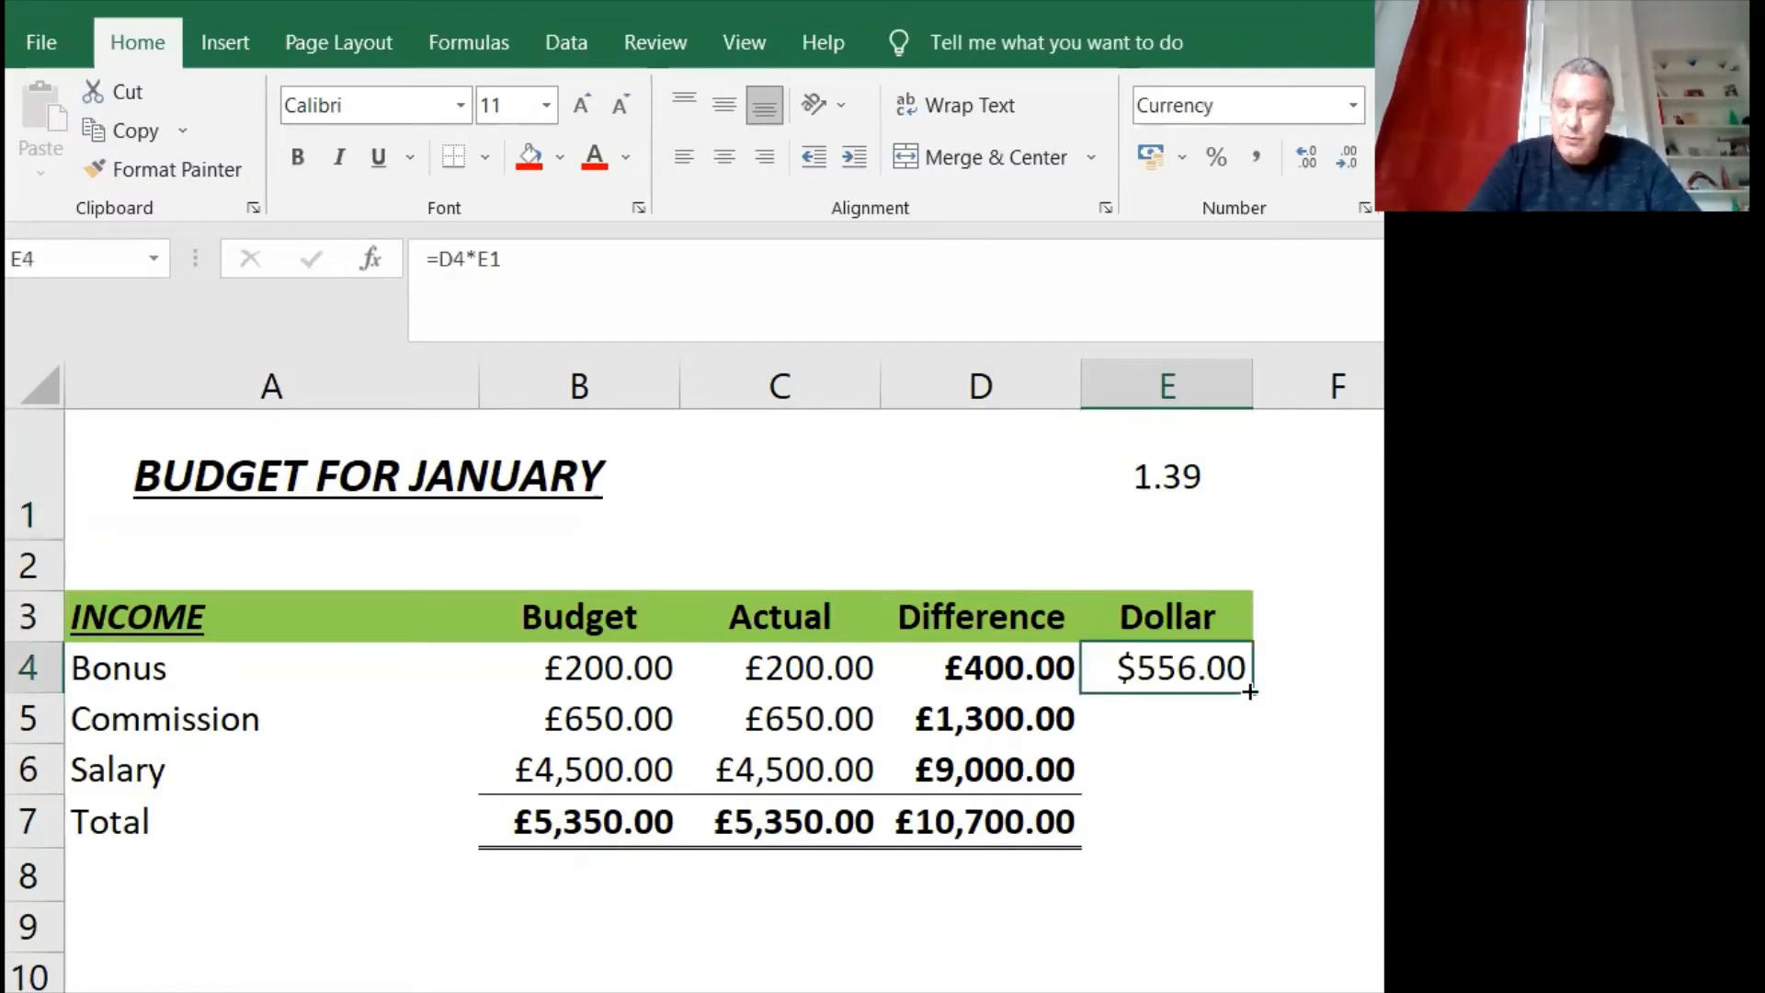
left_click_drag(1251, 691, 1228, 838)
left_click(1142, 663)
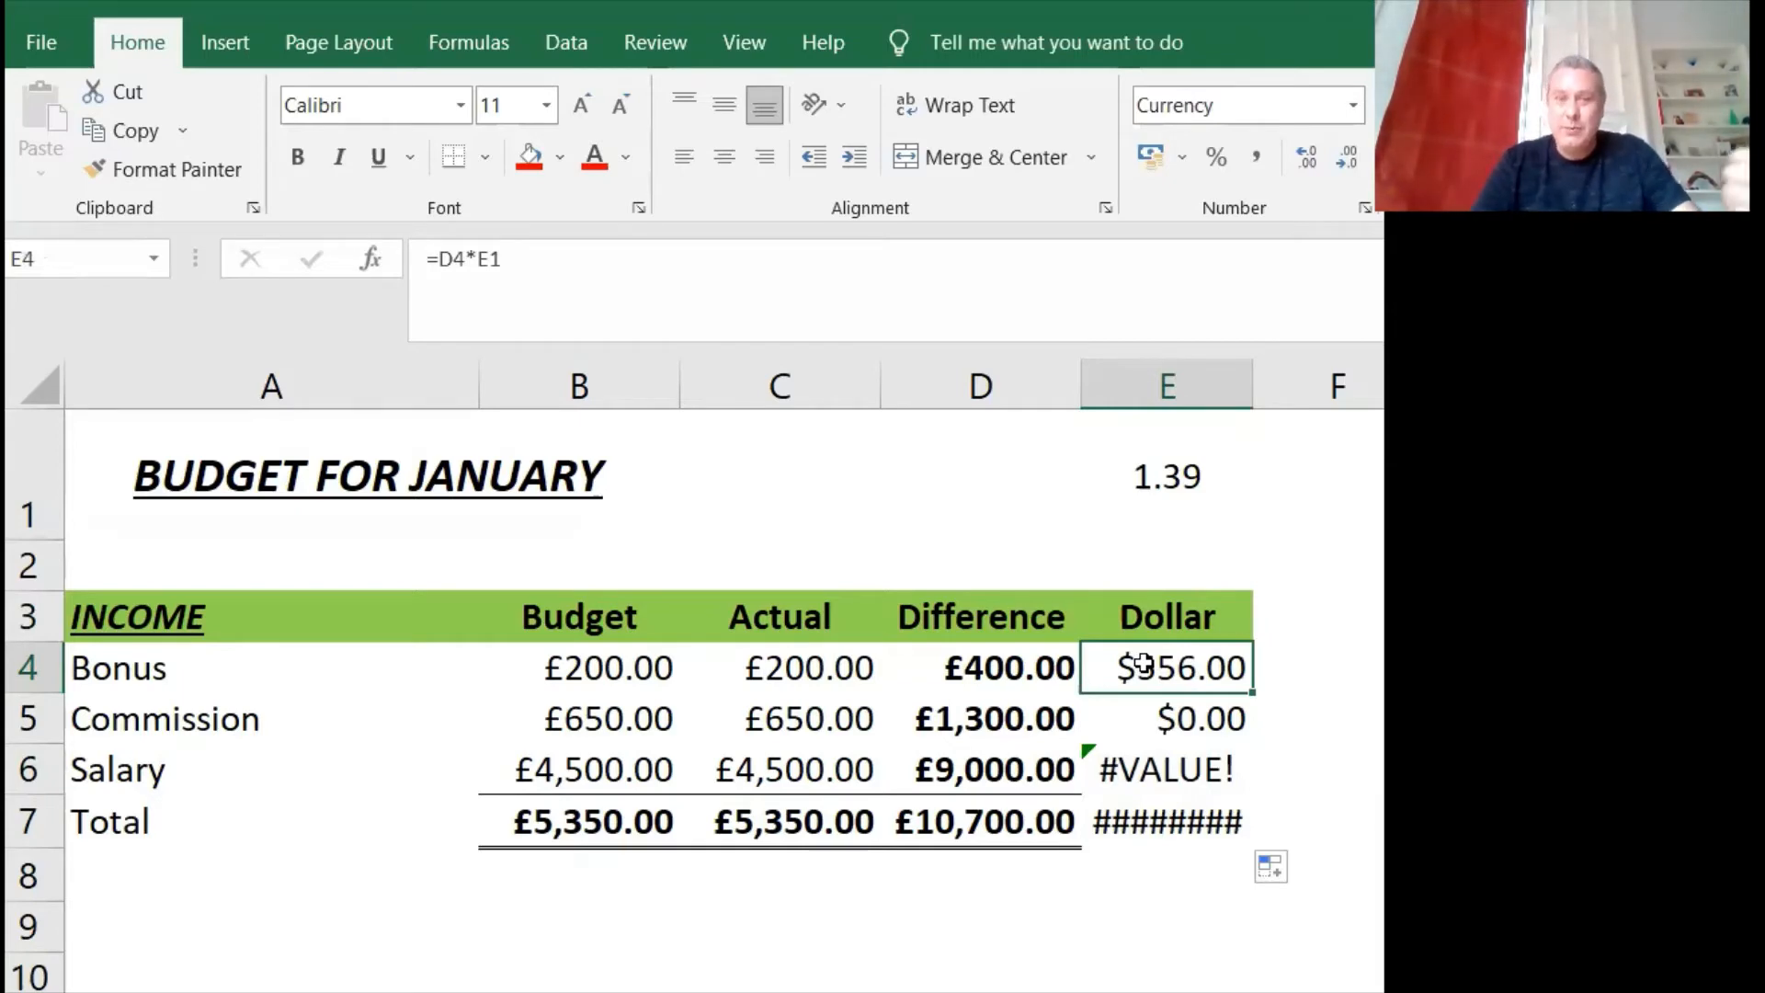
key("Down")
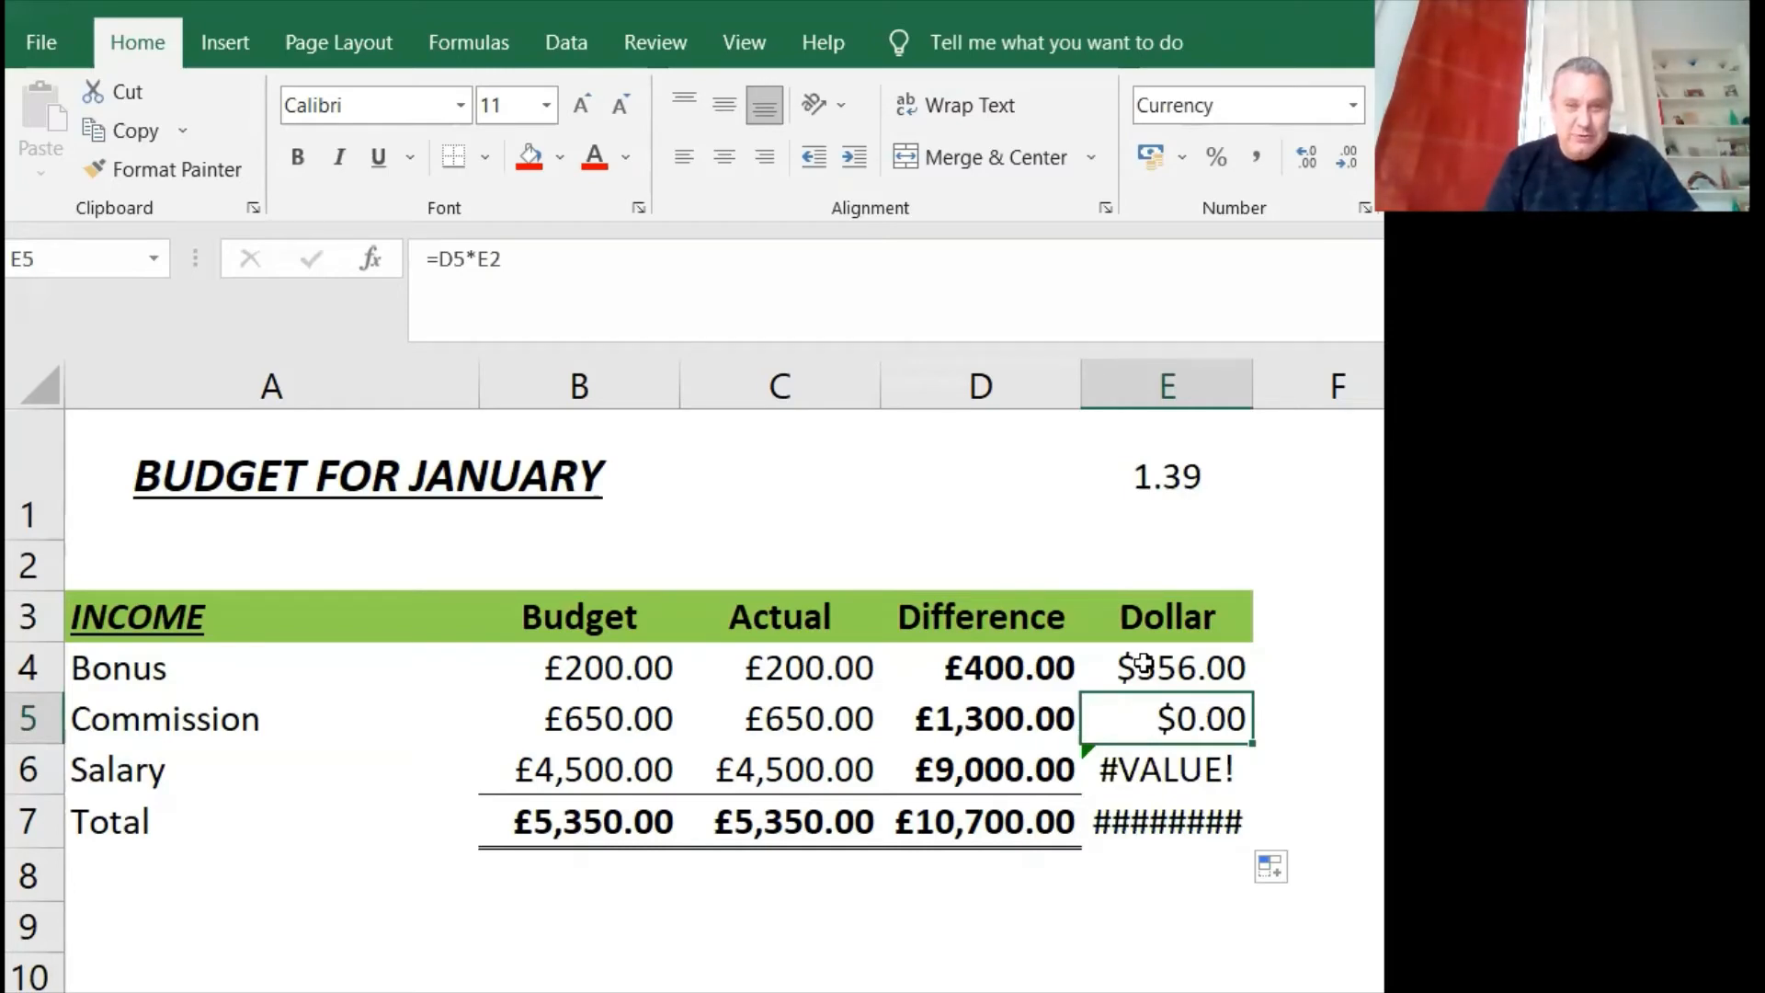
Step: Undo the fill below E4 and change the Bonus row's dollar formula in E4 to =D4*$E$1
key("ctrl+z")
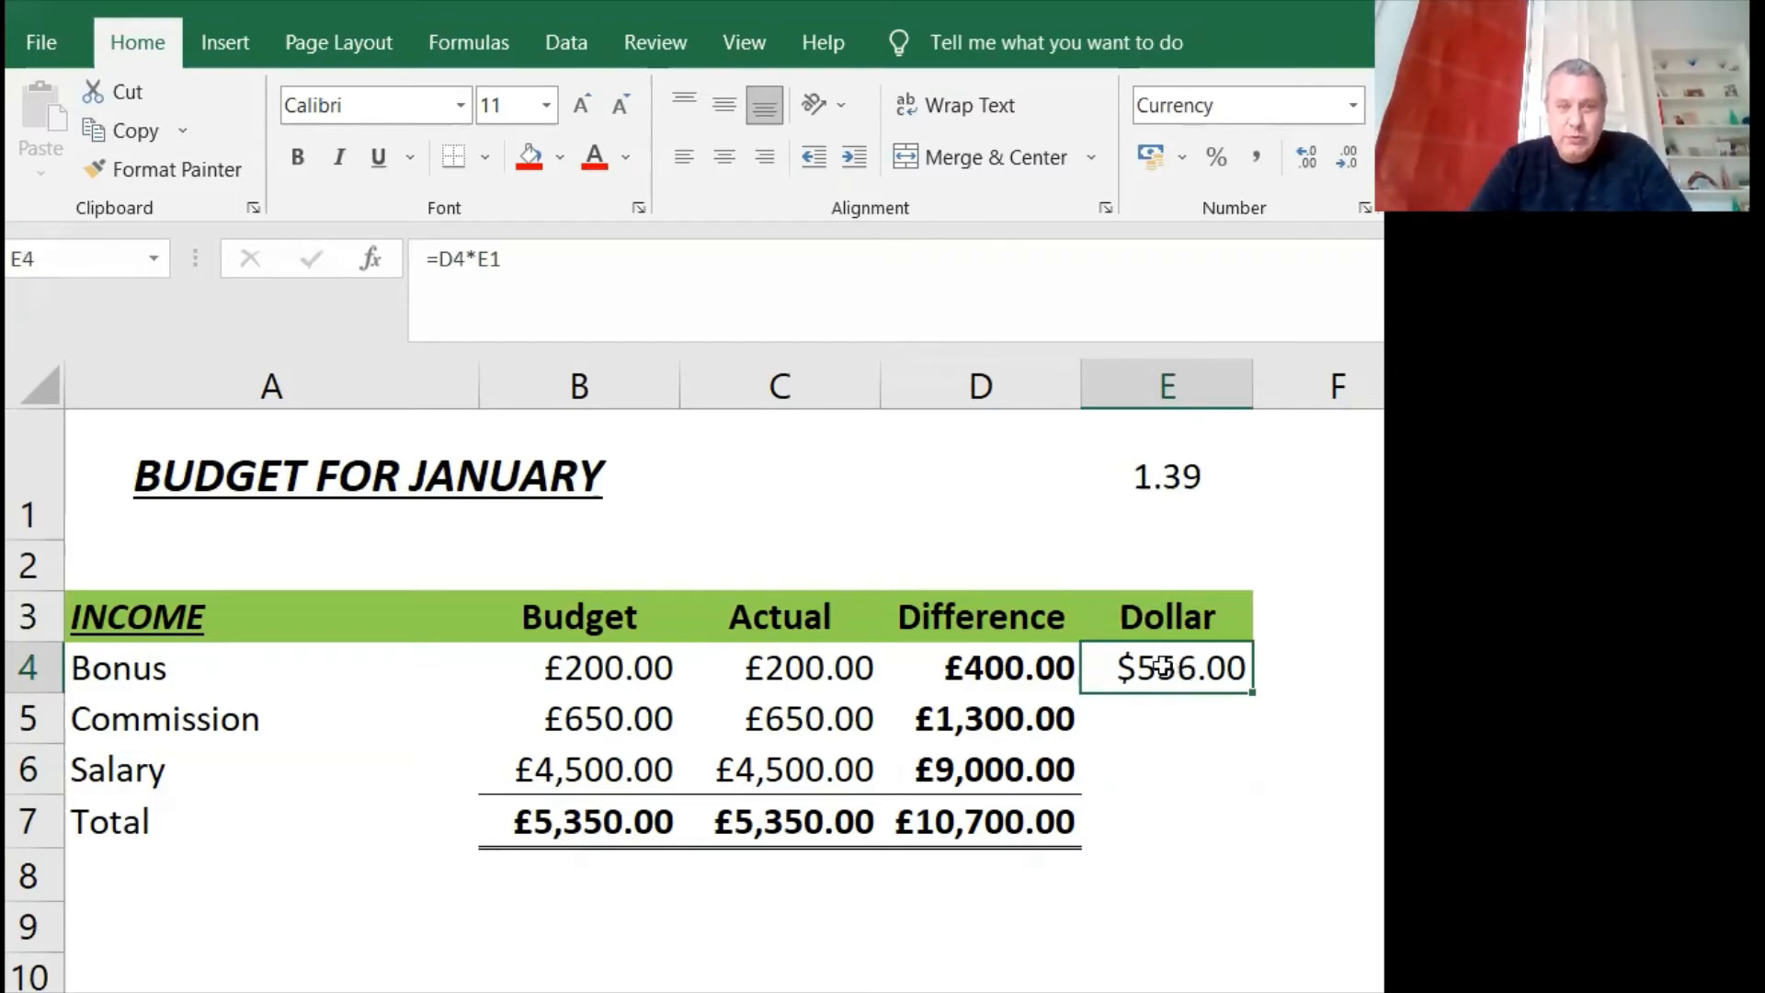
left_click(479, 257)
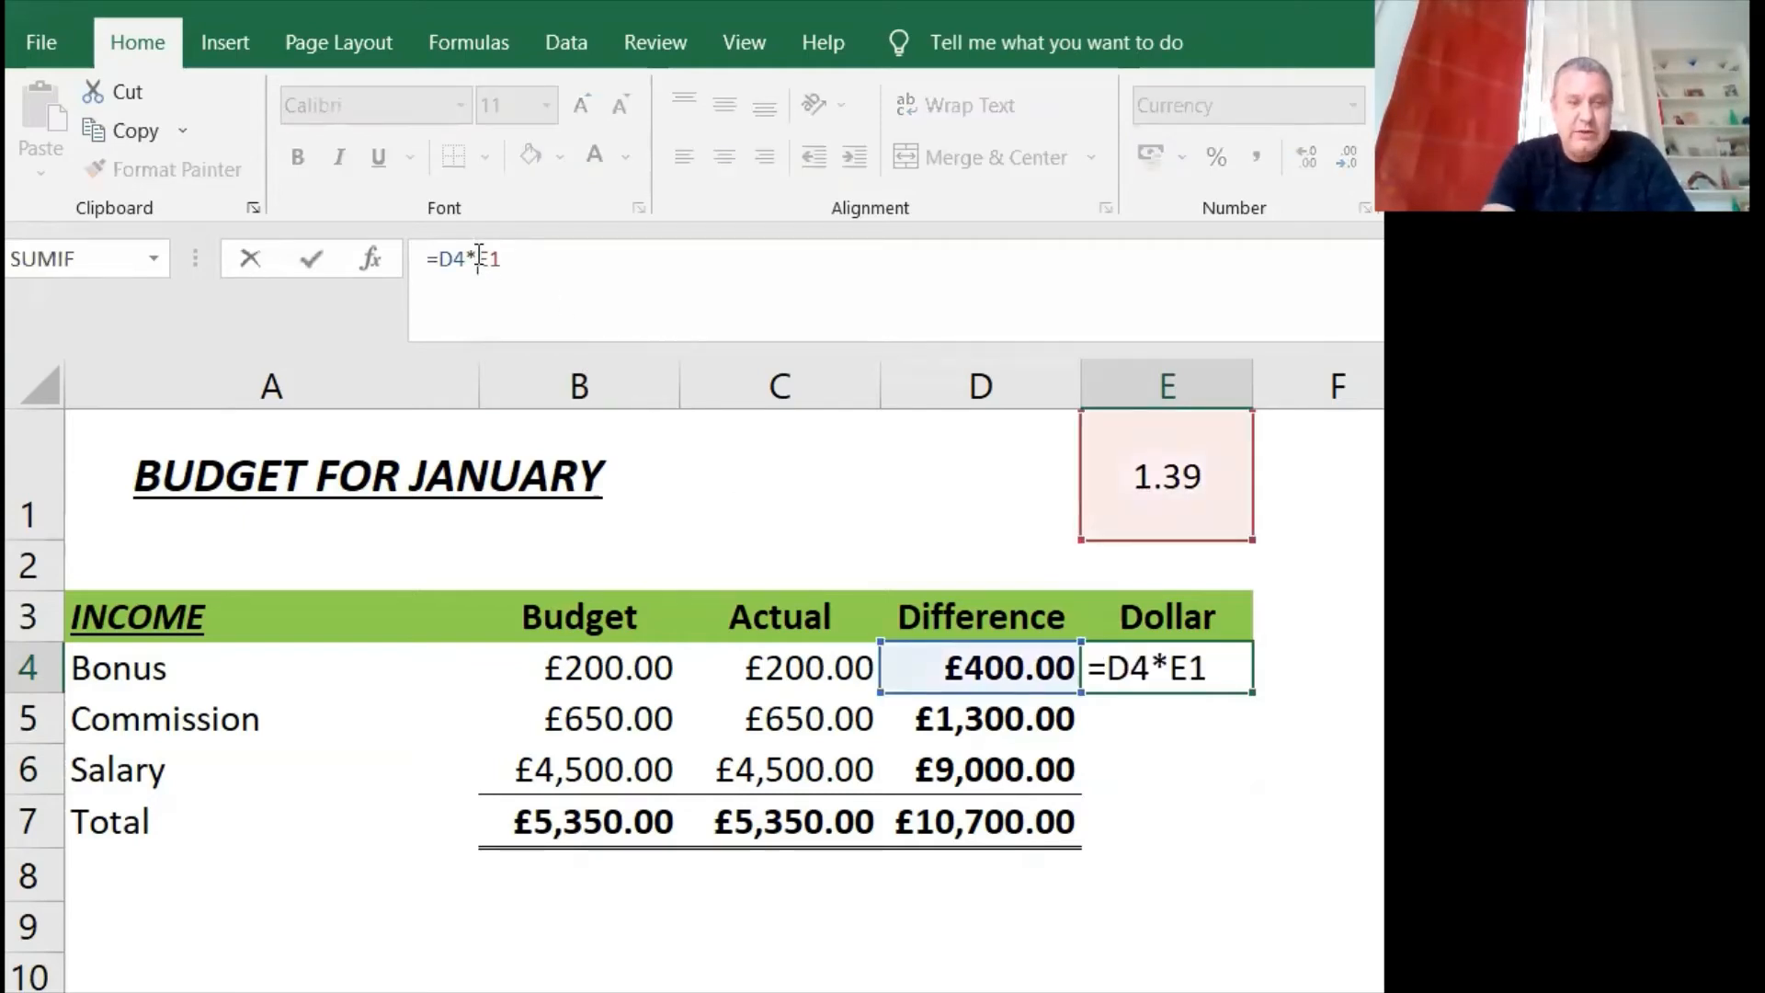
type("$")
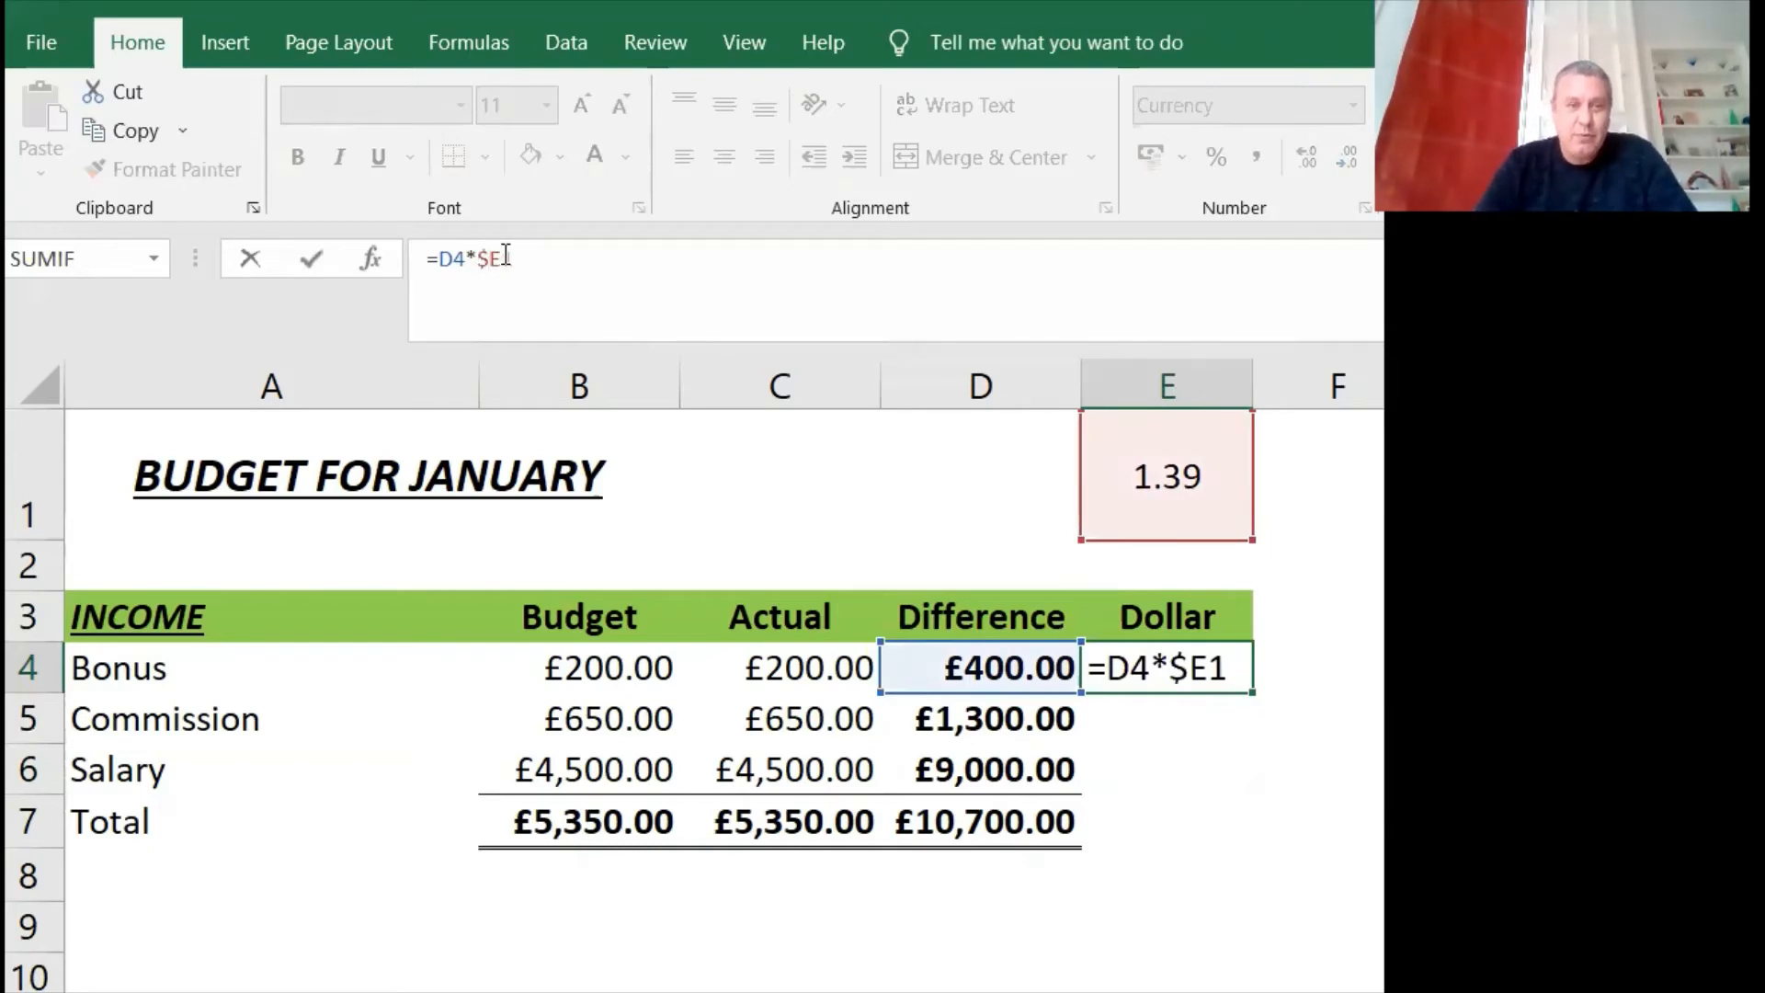
left_click(504, 259)
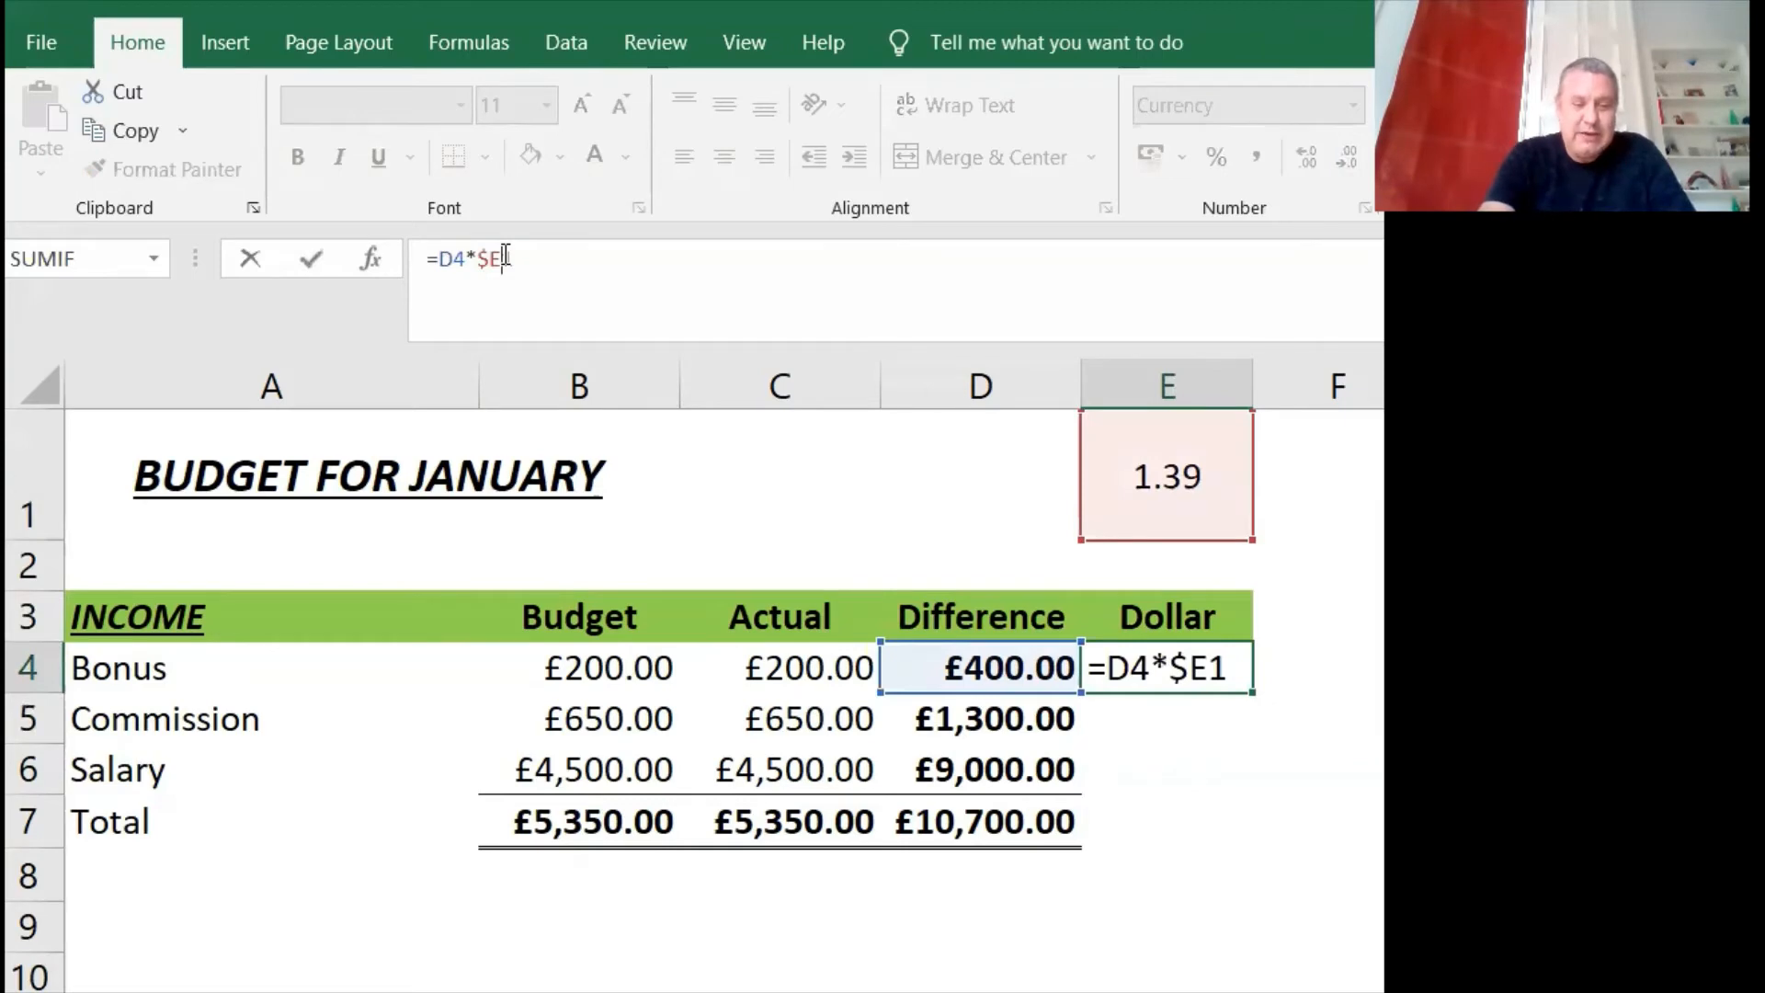
type("$")
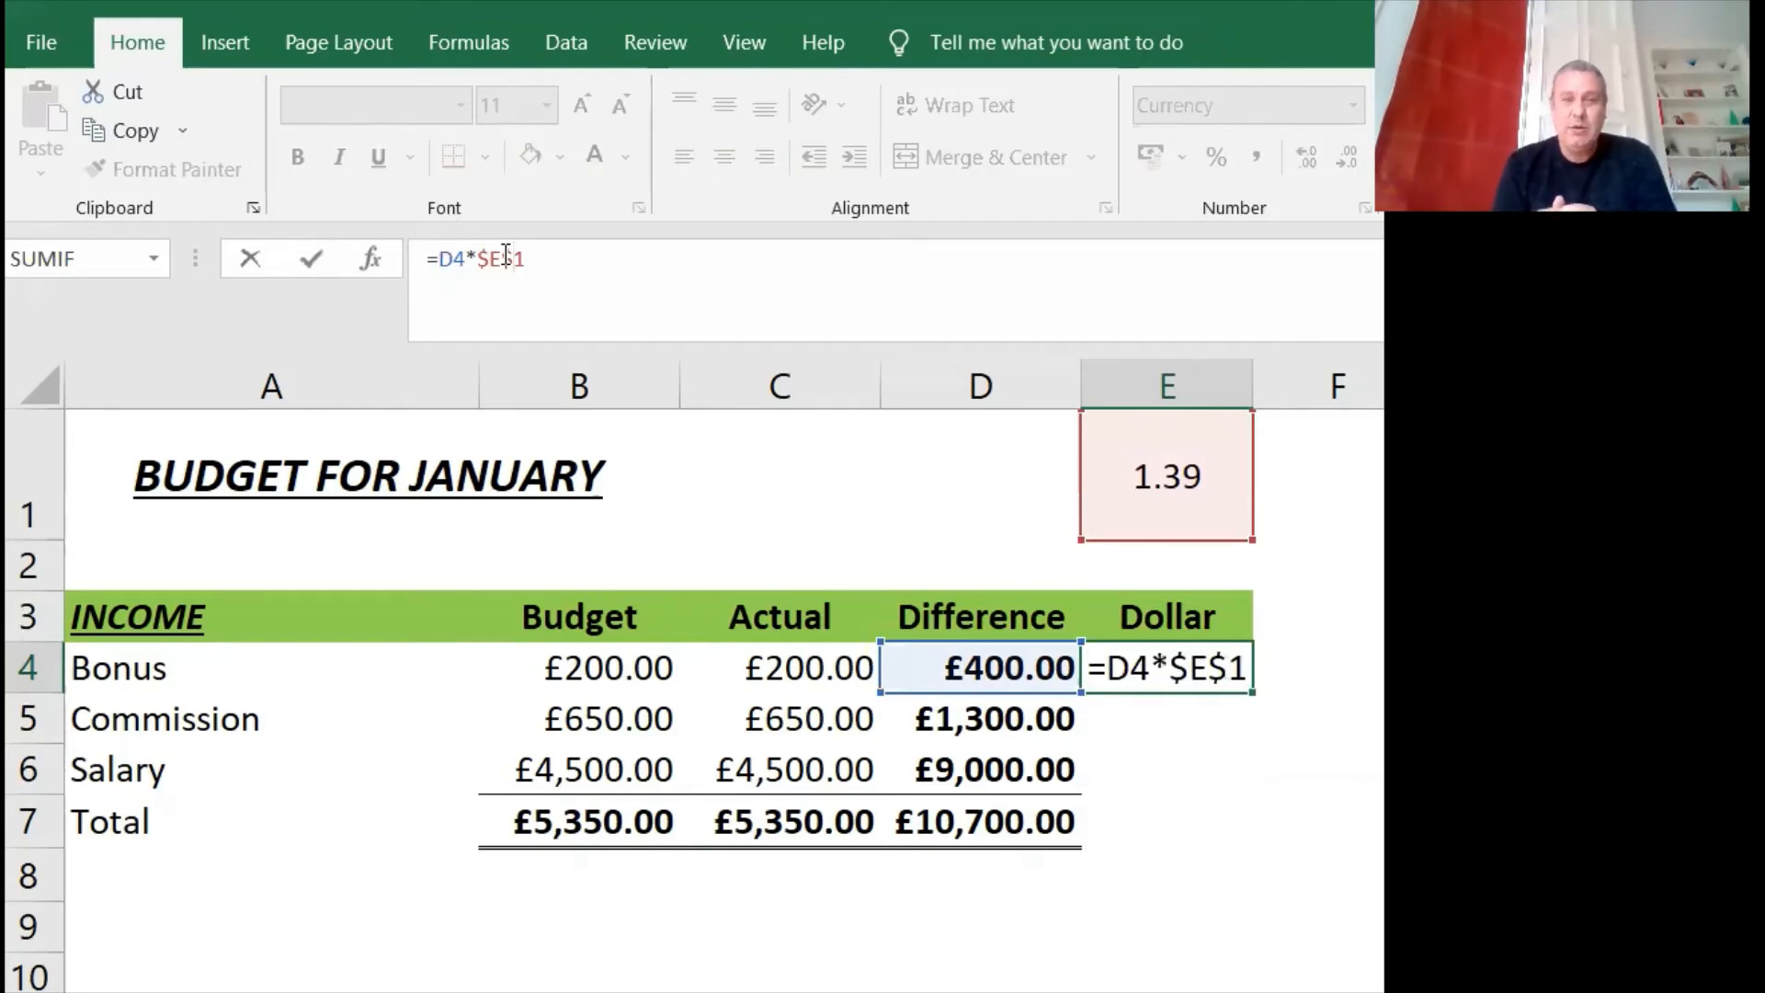
key("ctrl+Return")
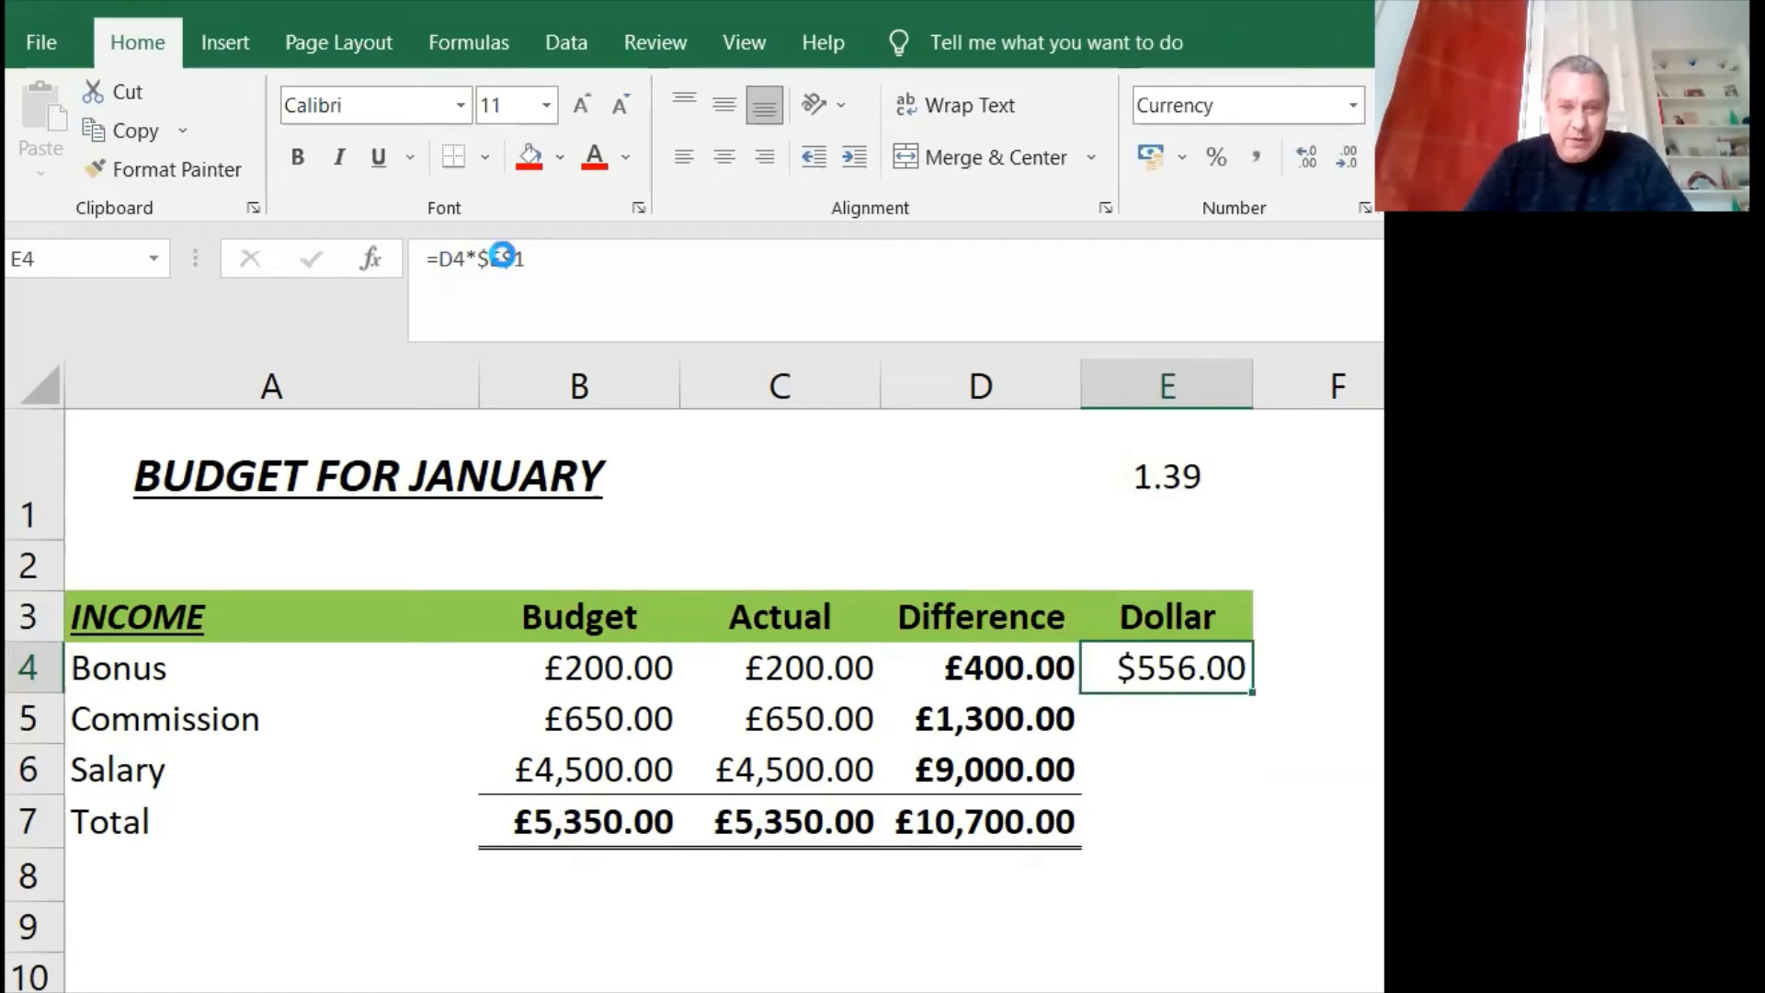
Step: Copy the formula from E4 into the Salary row's cell E6 and fit column E's width to its contents
key("ctrl+c")
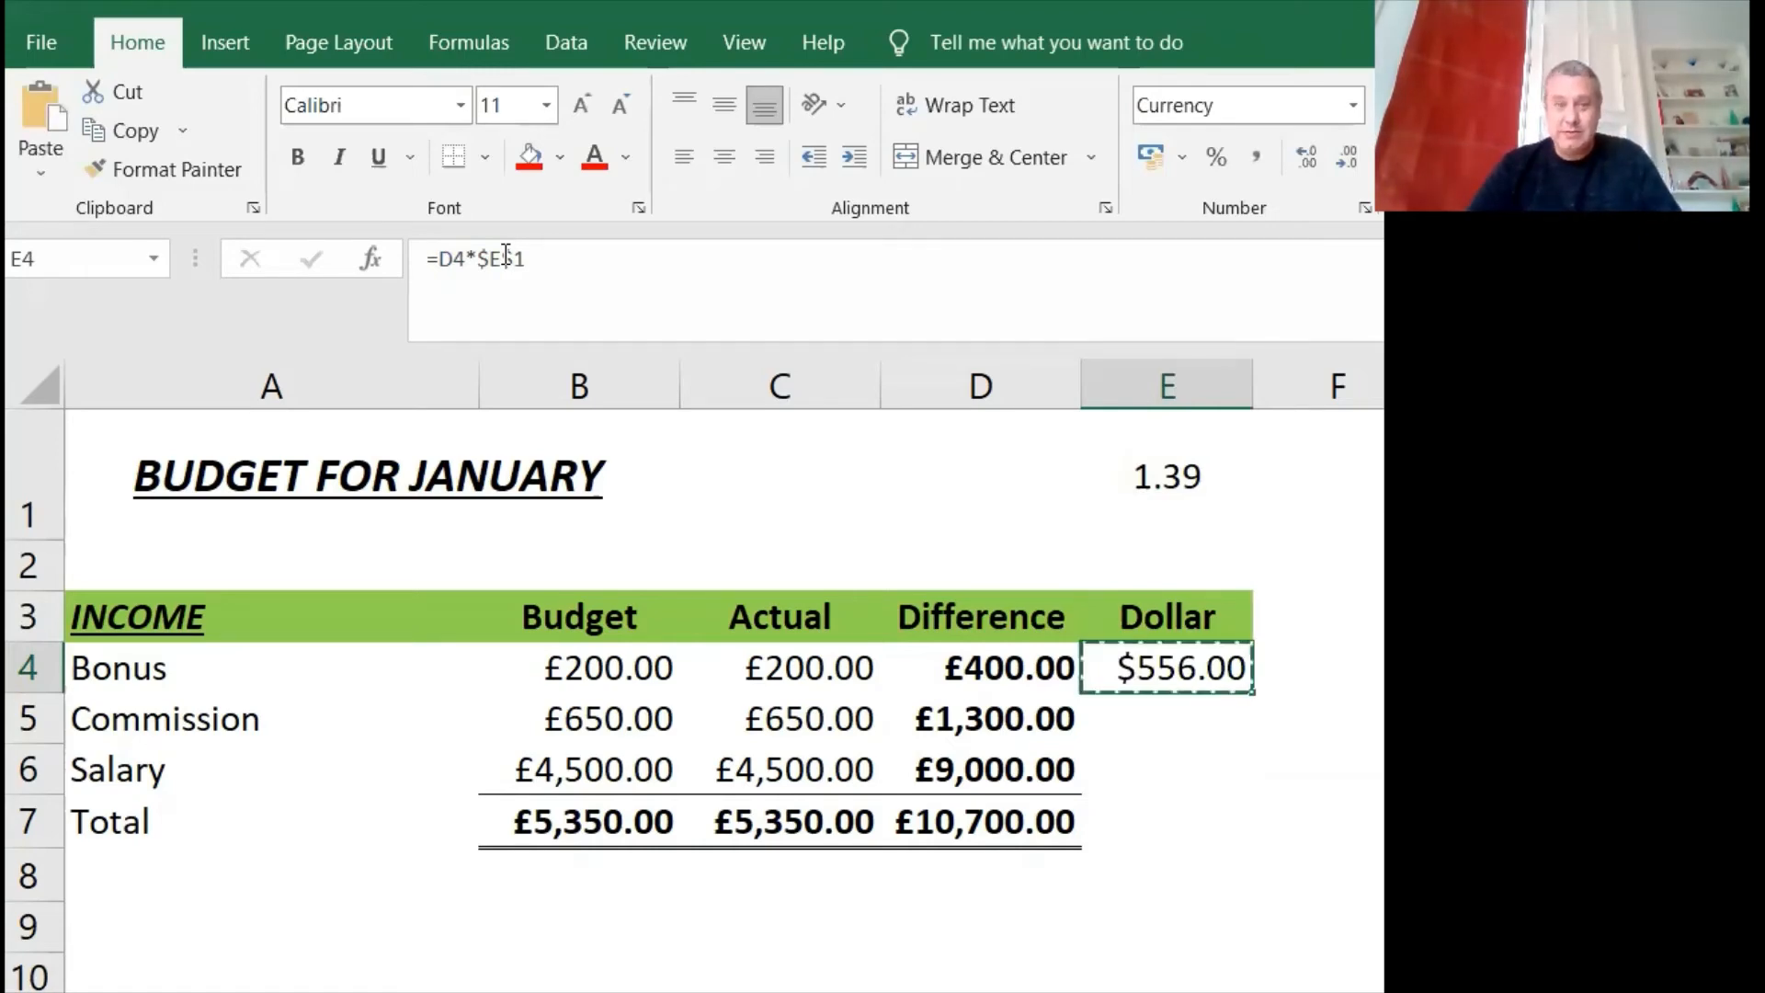
key("Down")
key("Down")
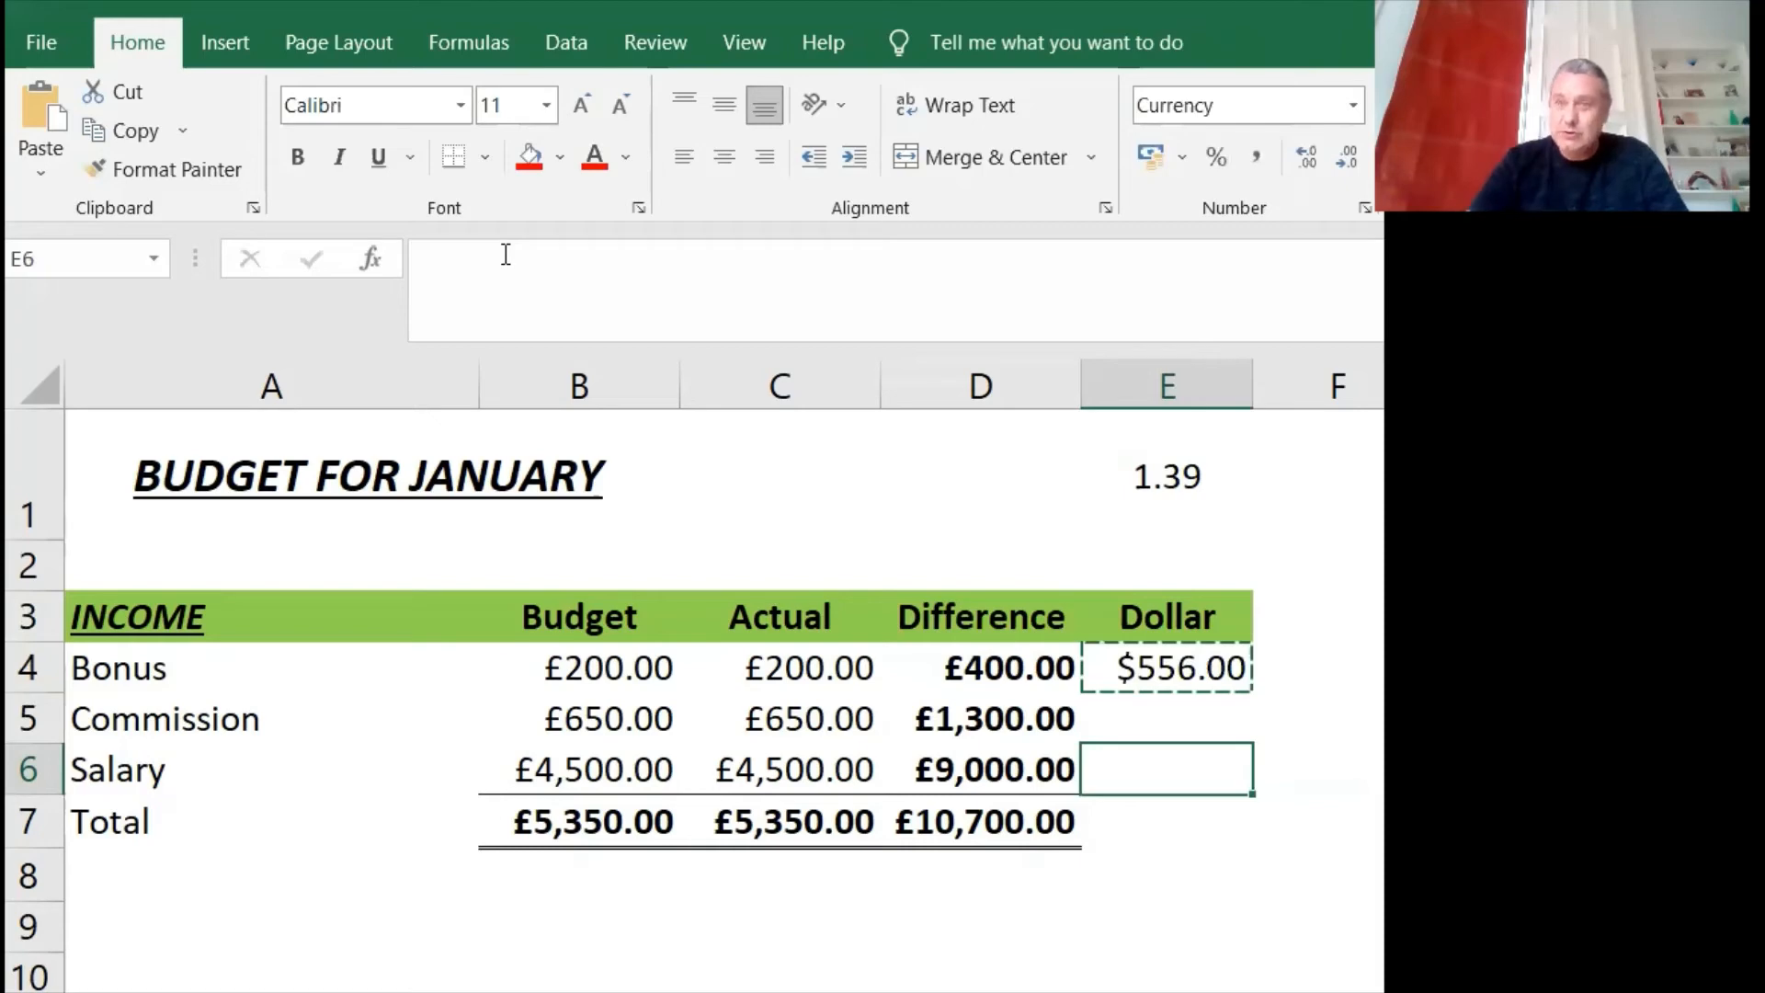
key("ctrl+v")
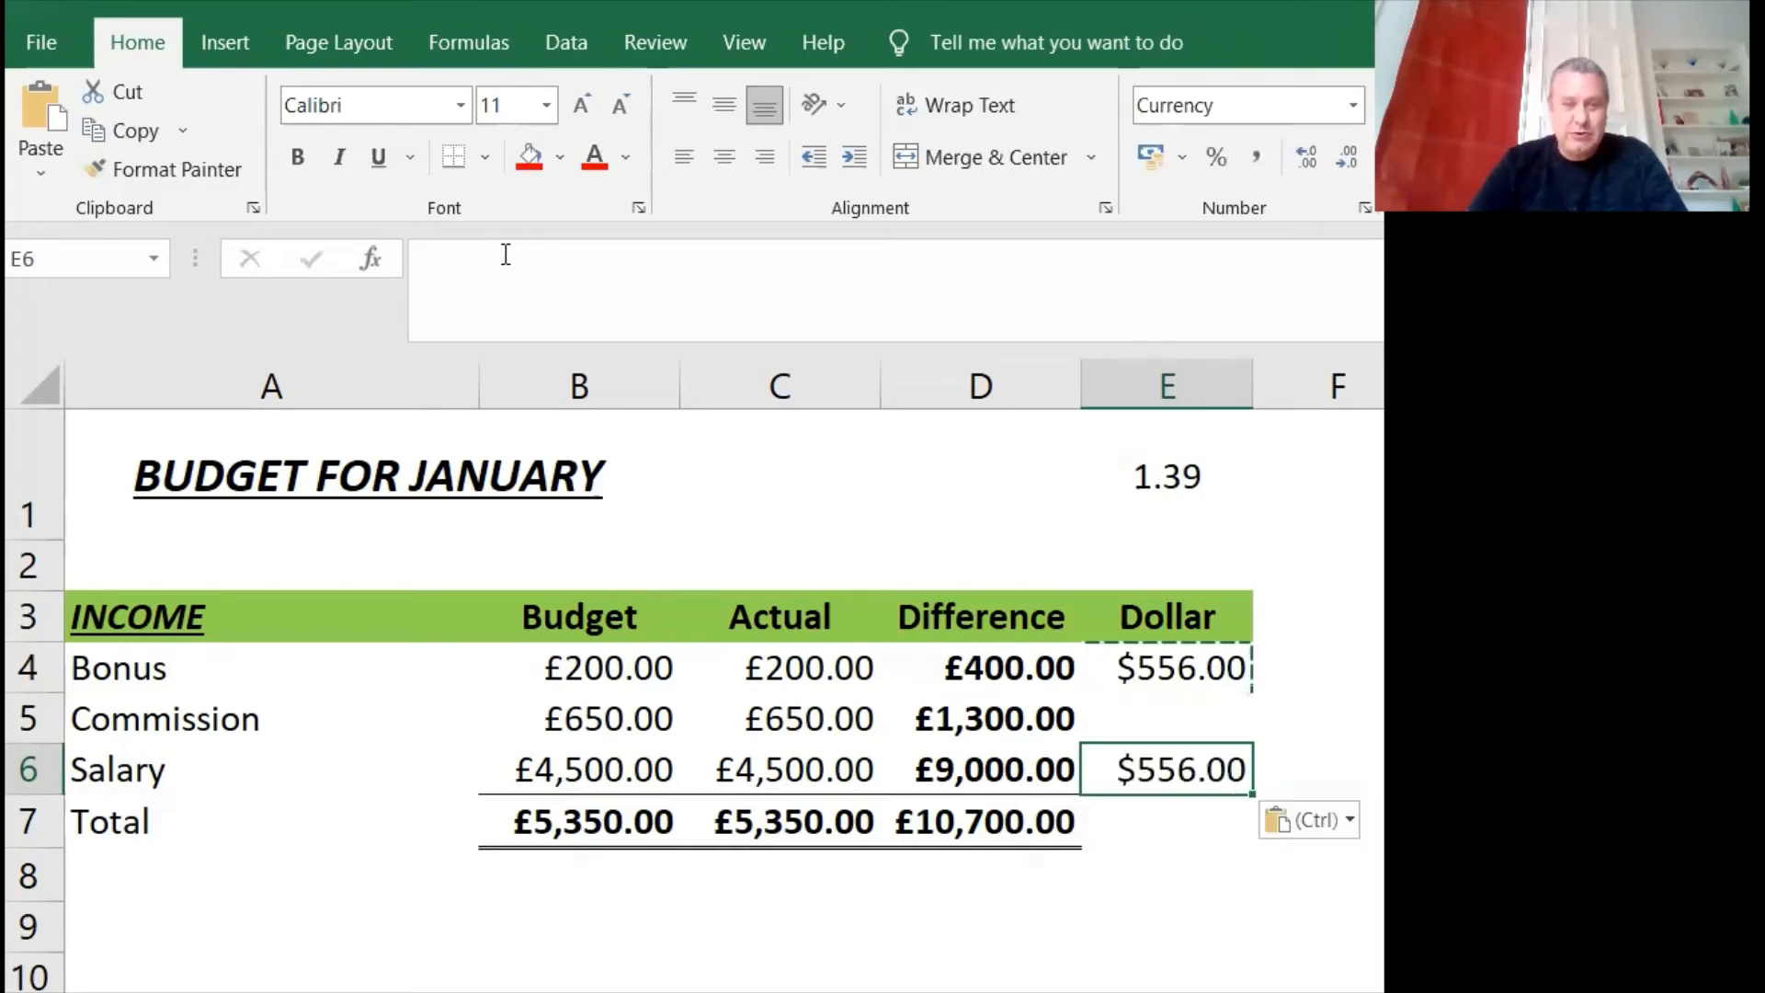
key("Escape")
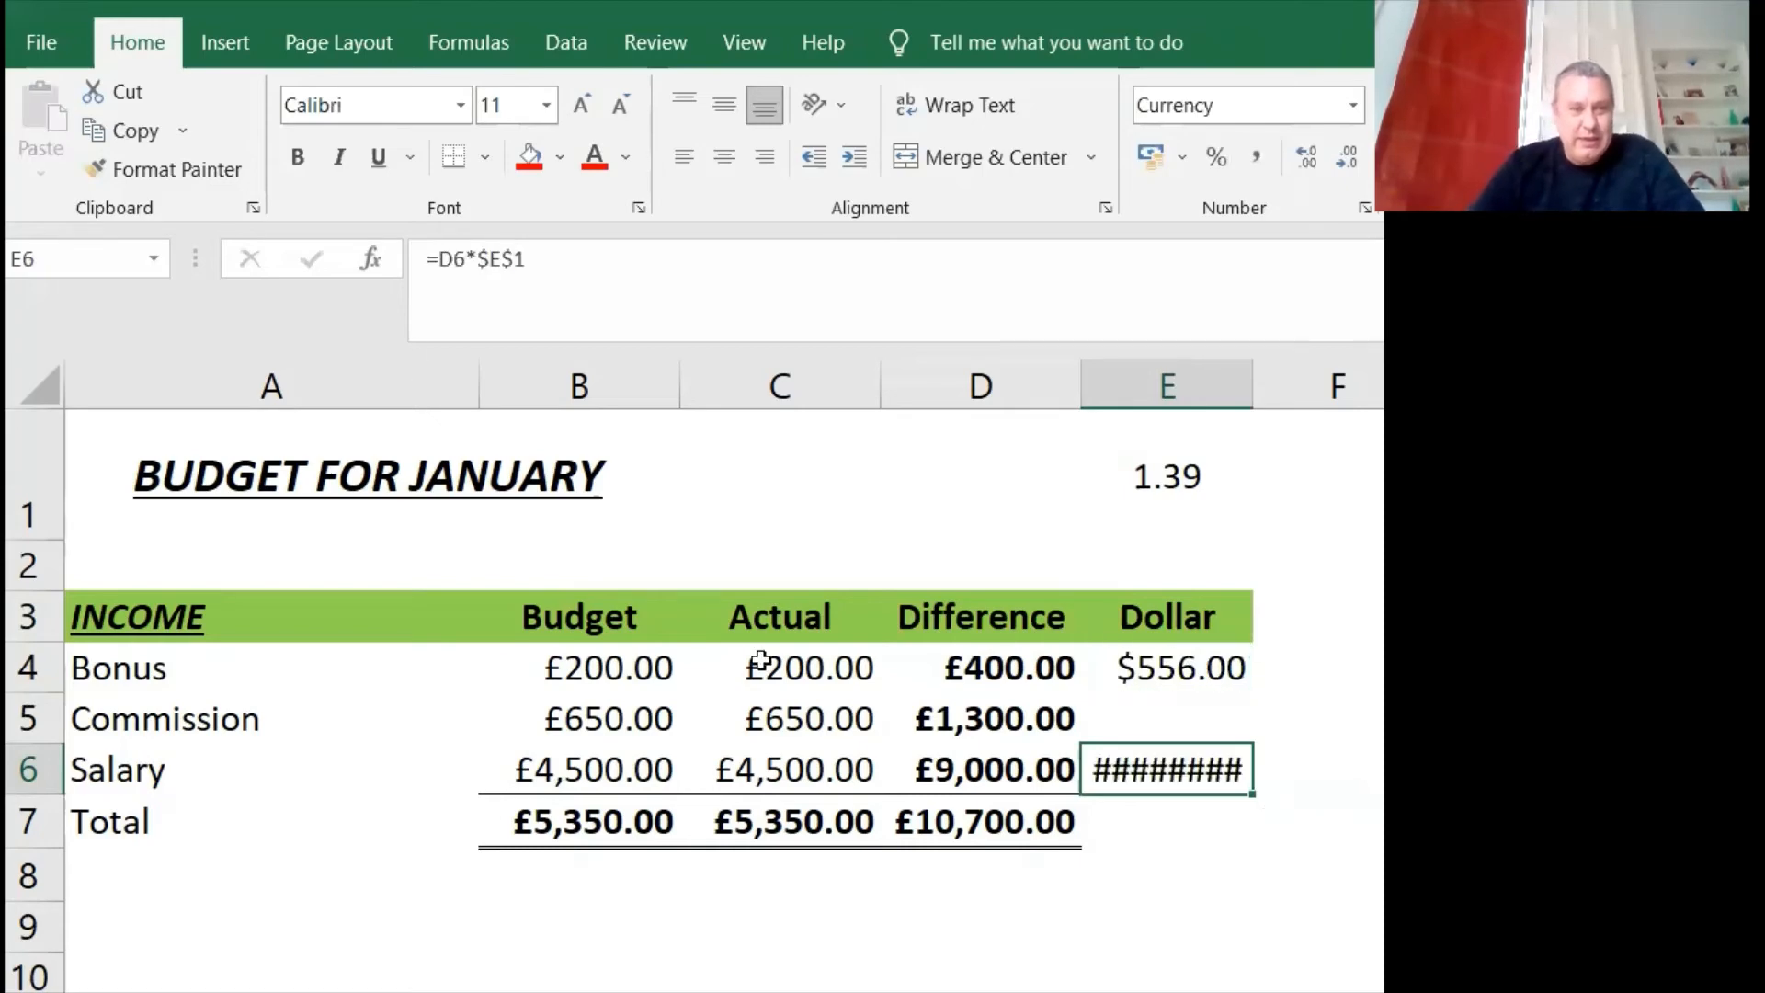
mouse_move(1138, 768)
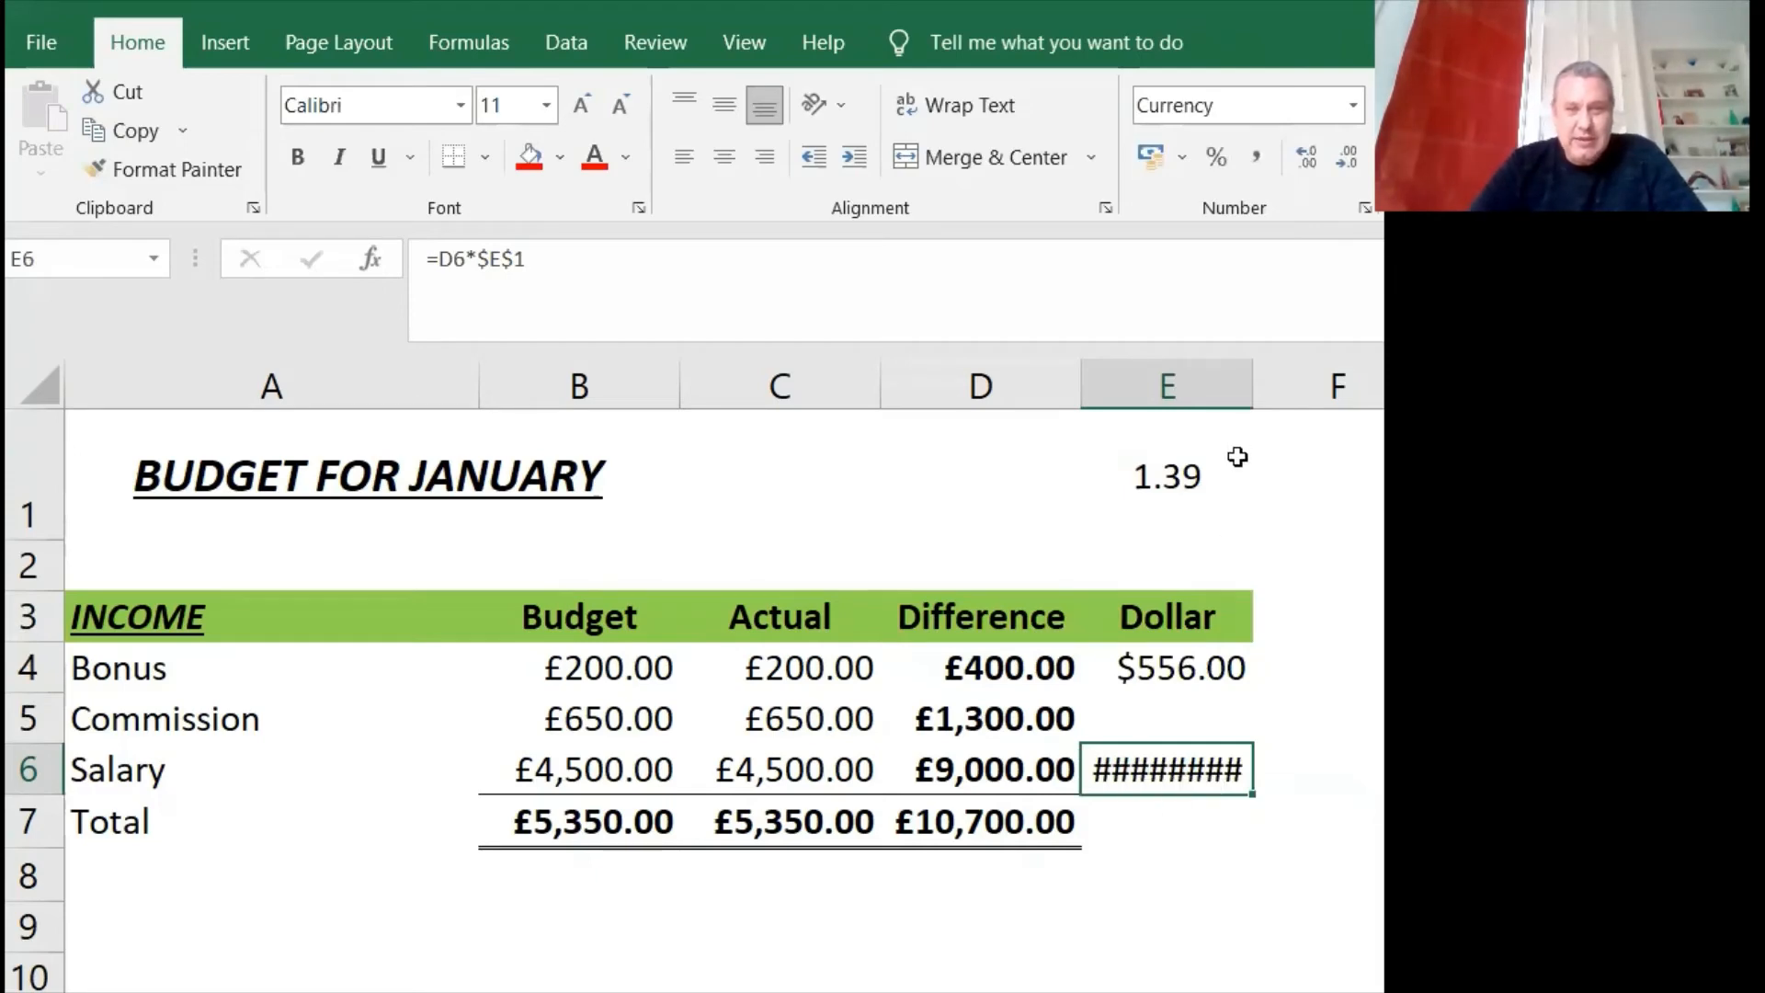
double_click(1252, 387)
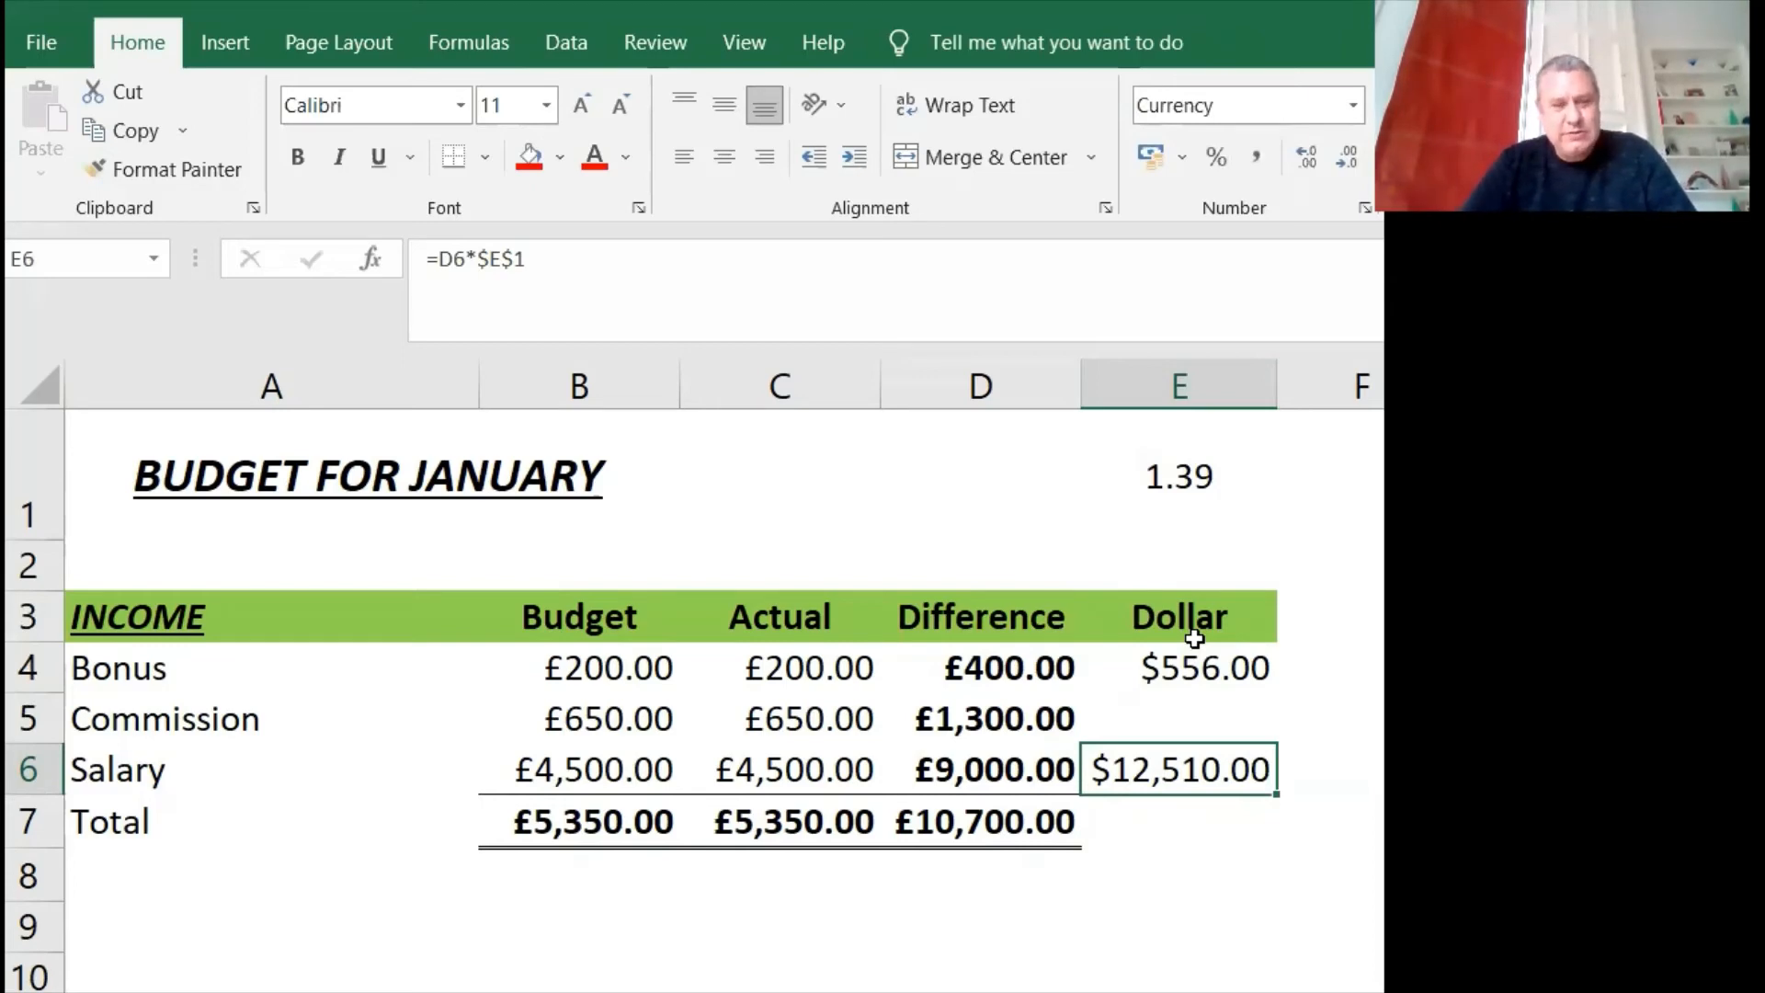
Step: Undo the column E resize, the paste into E6 and the absolute reference edit in E4
key("ctrl+z")
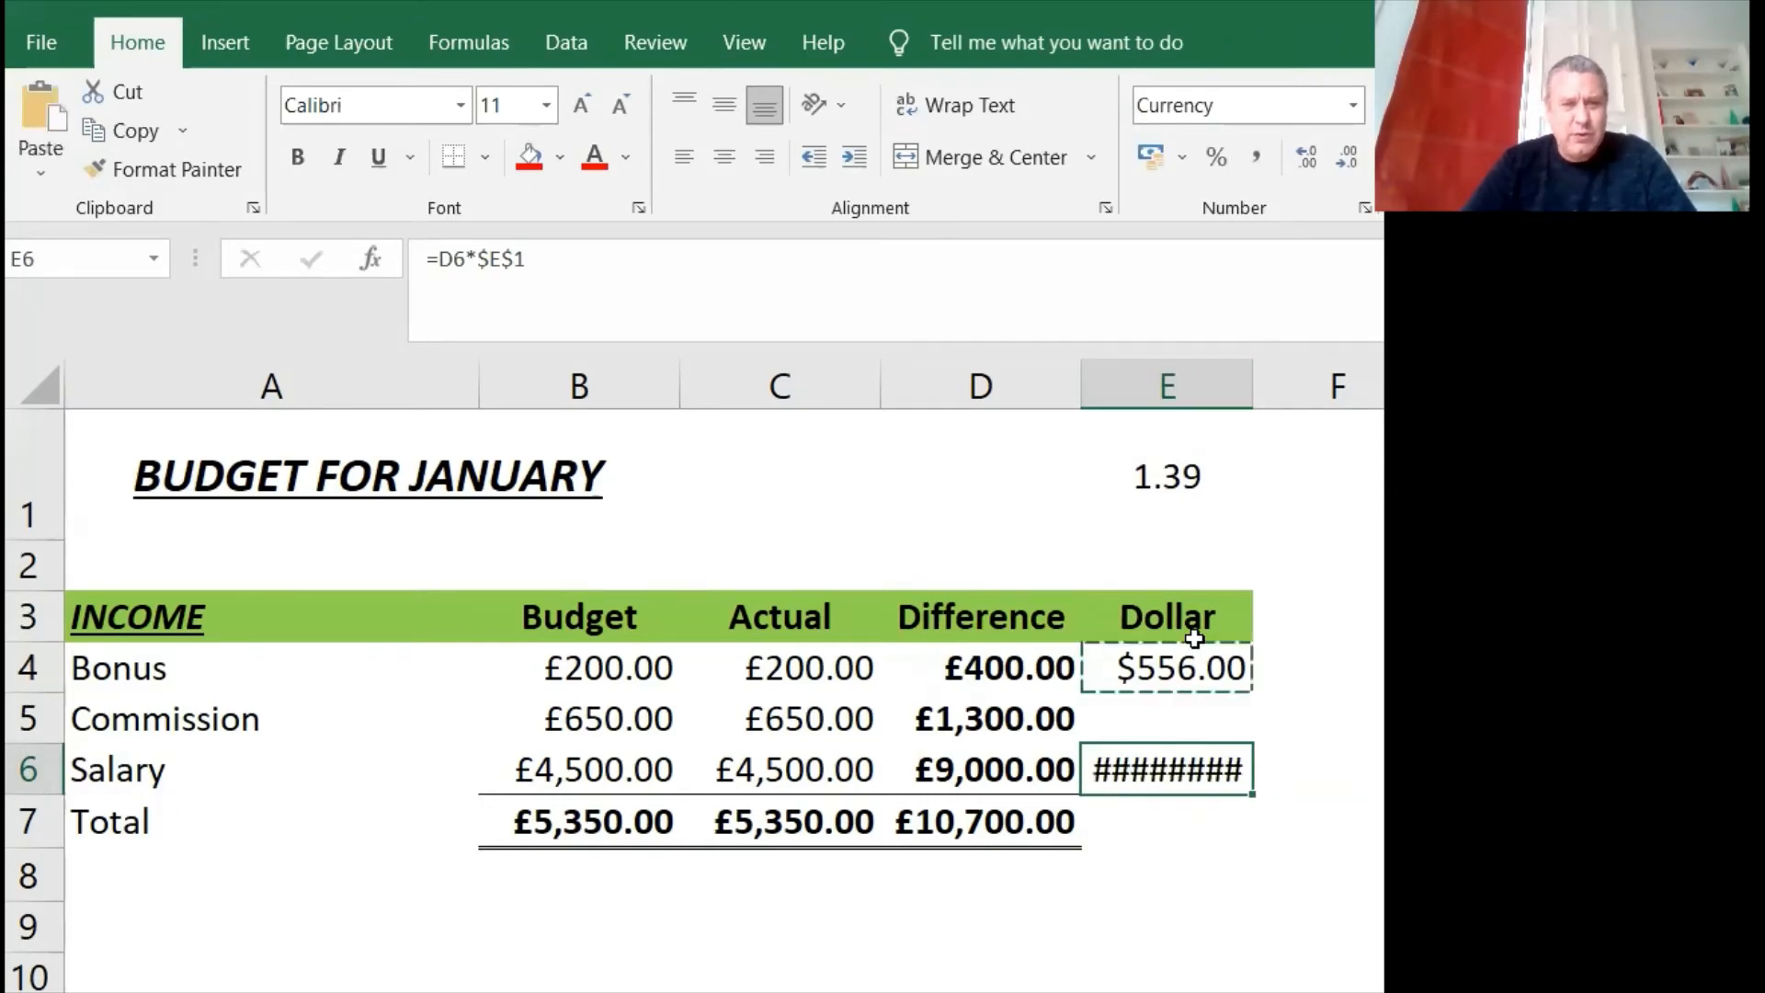
key("ctrl+z")
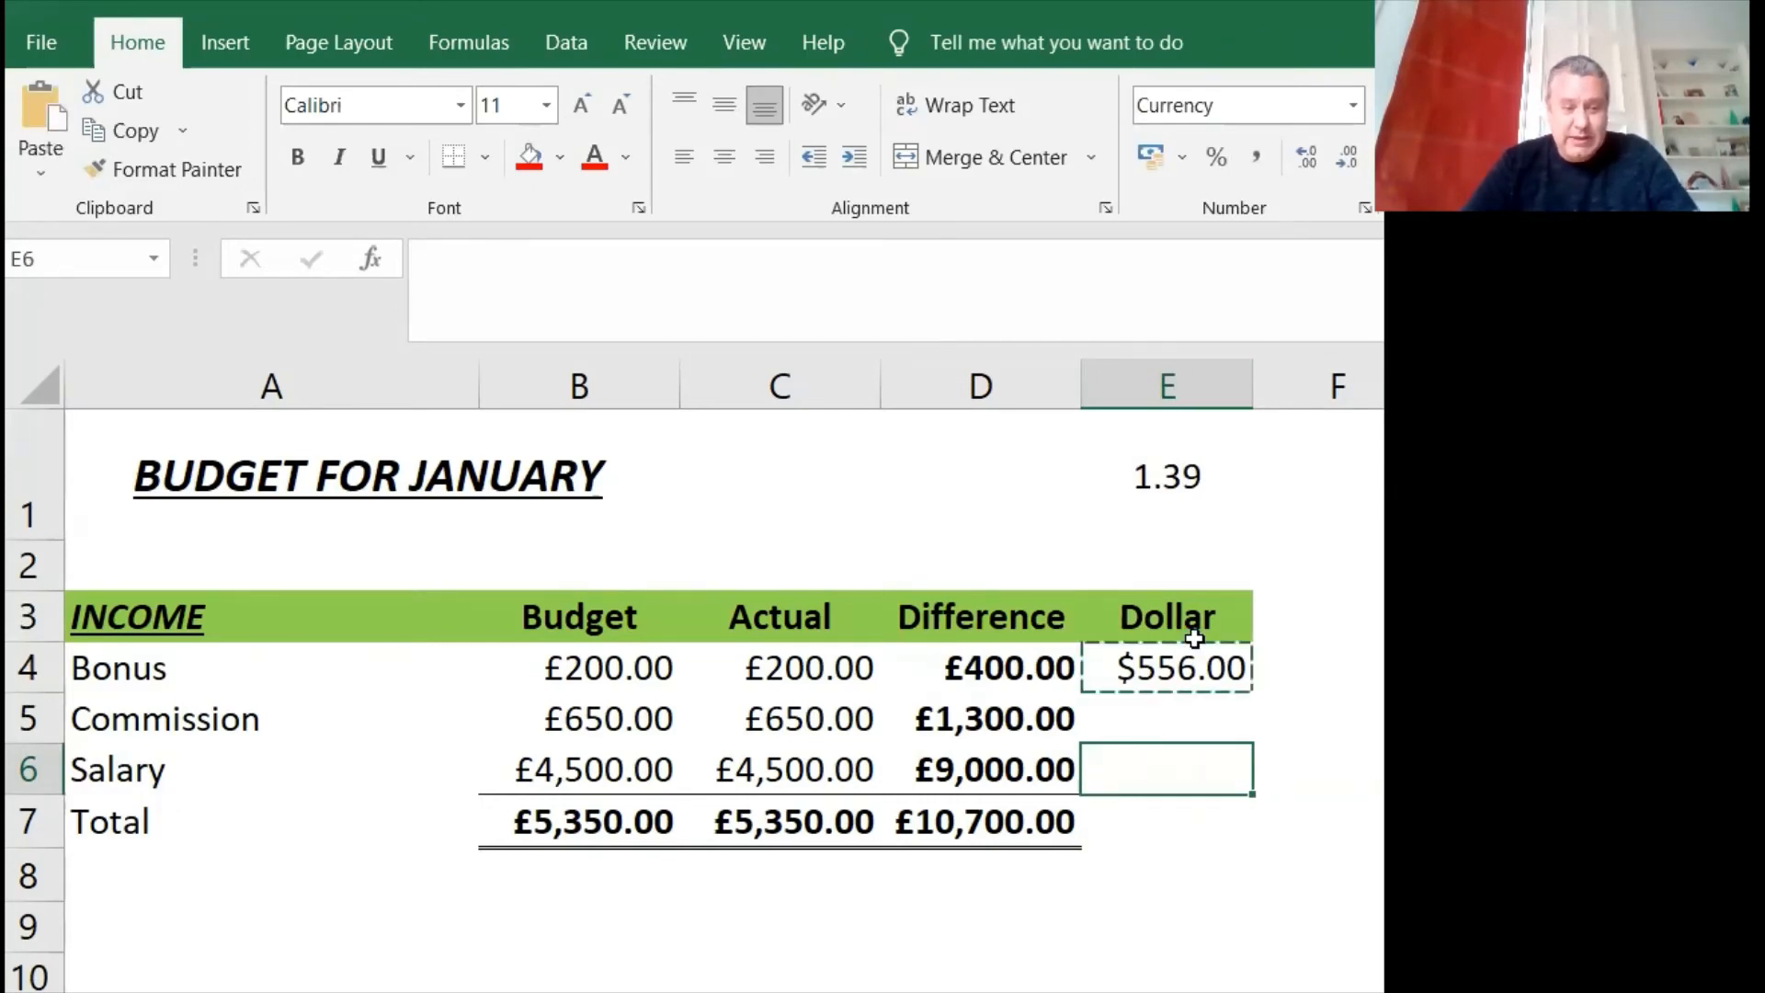
key("Escape")
left_click(1186, 678)
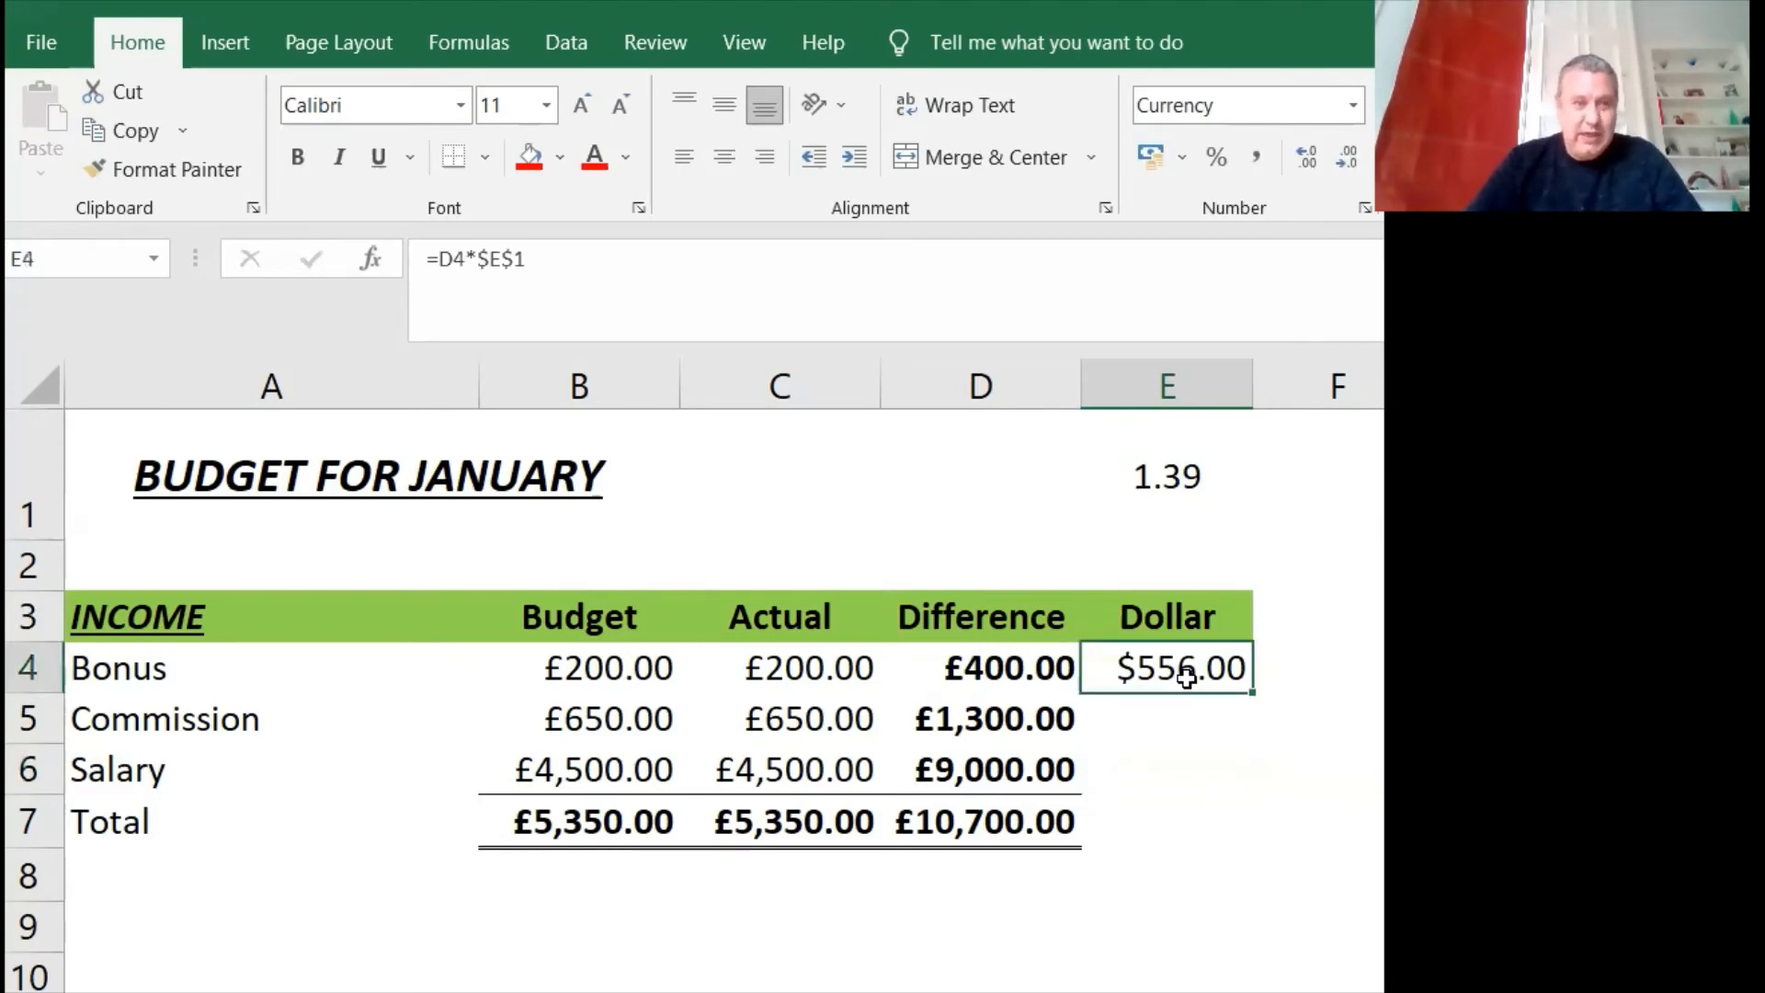
key("ctrl+z")
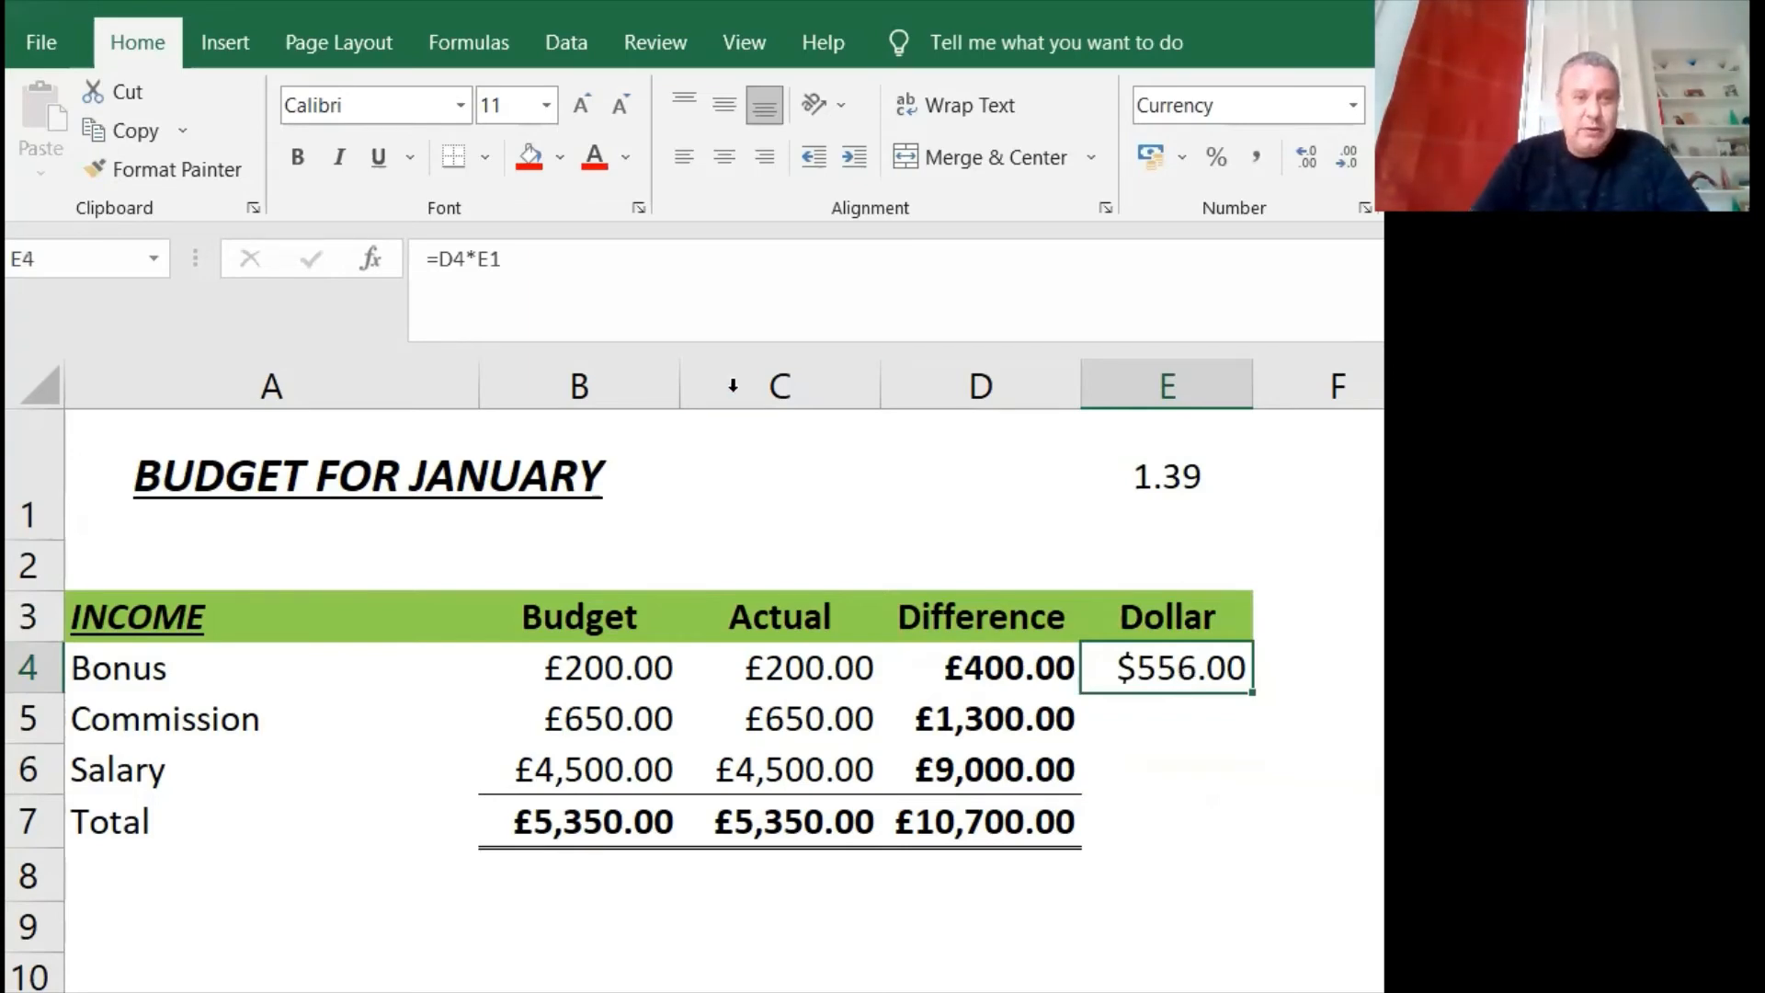
Step: Make the E1 reference in E4's formula absolute so that it reads =D4*$E$1
left_click_drag(509, 259, 479, 256)
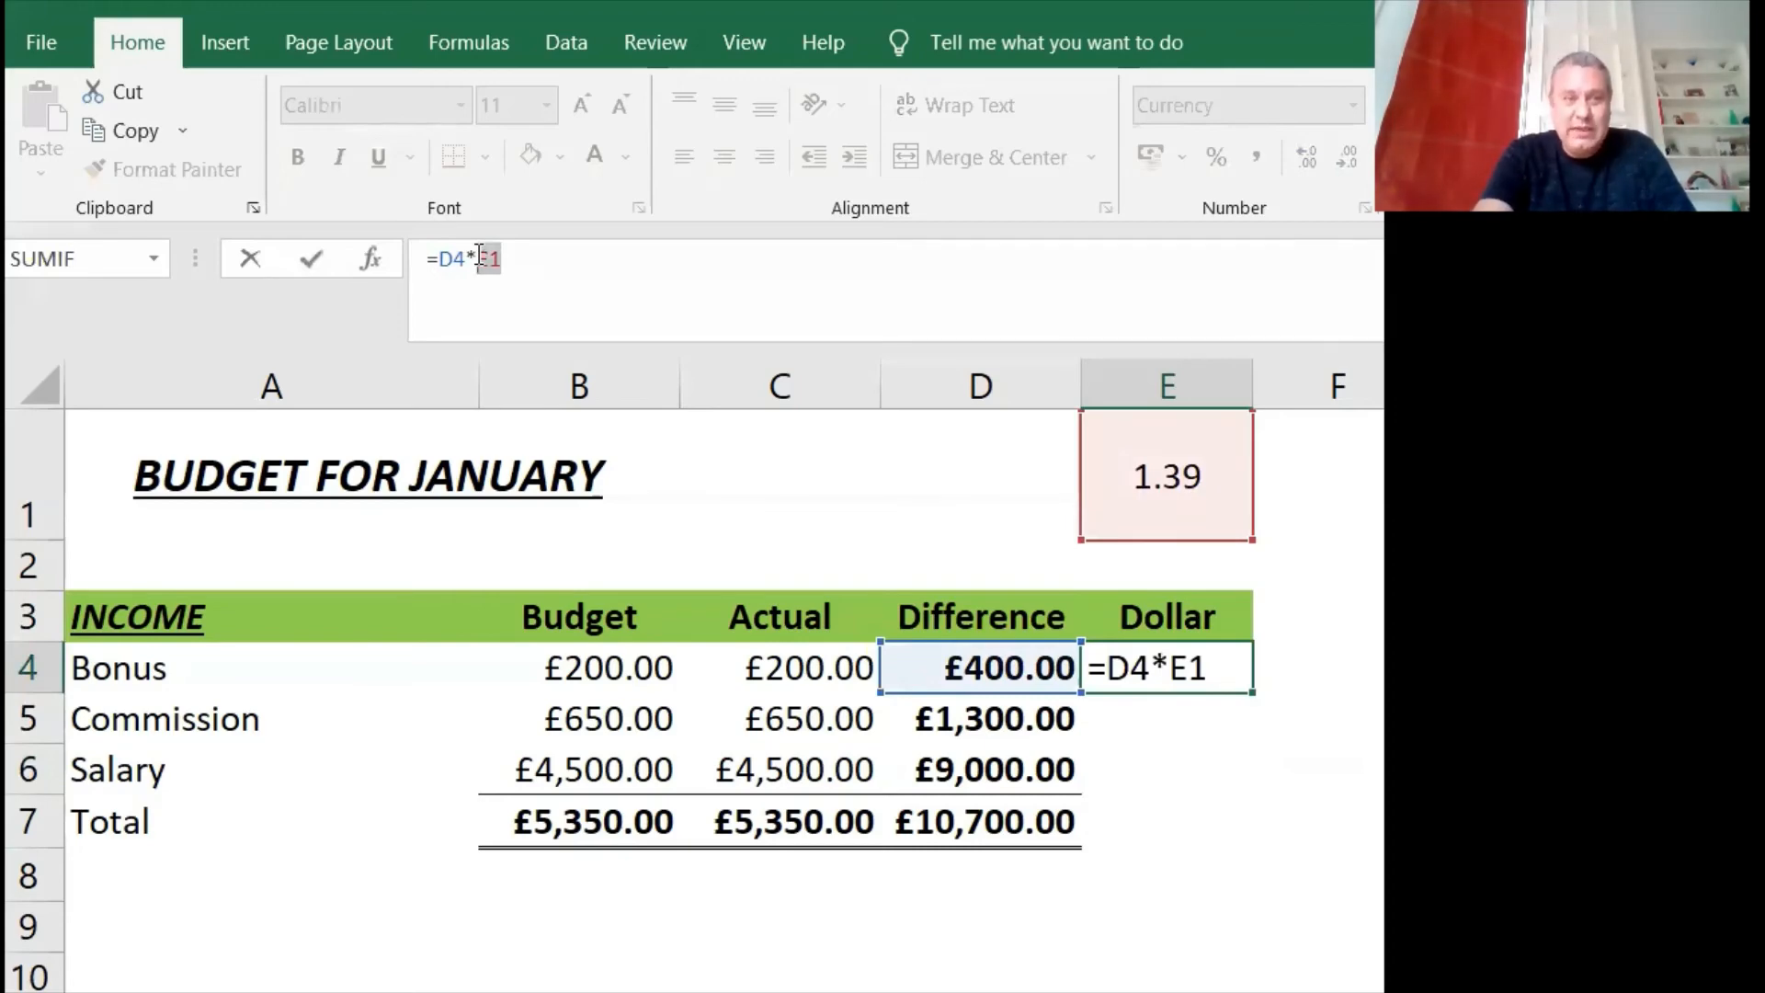
key("F4")
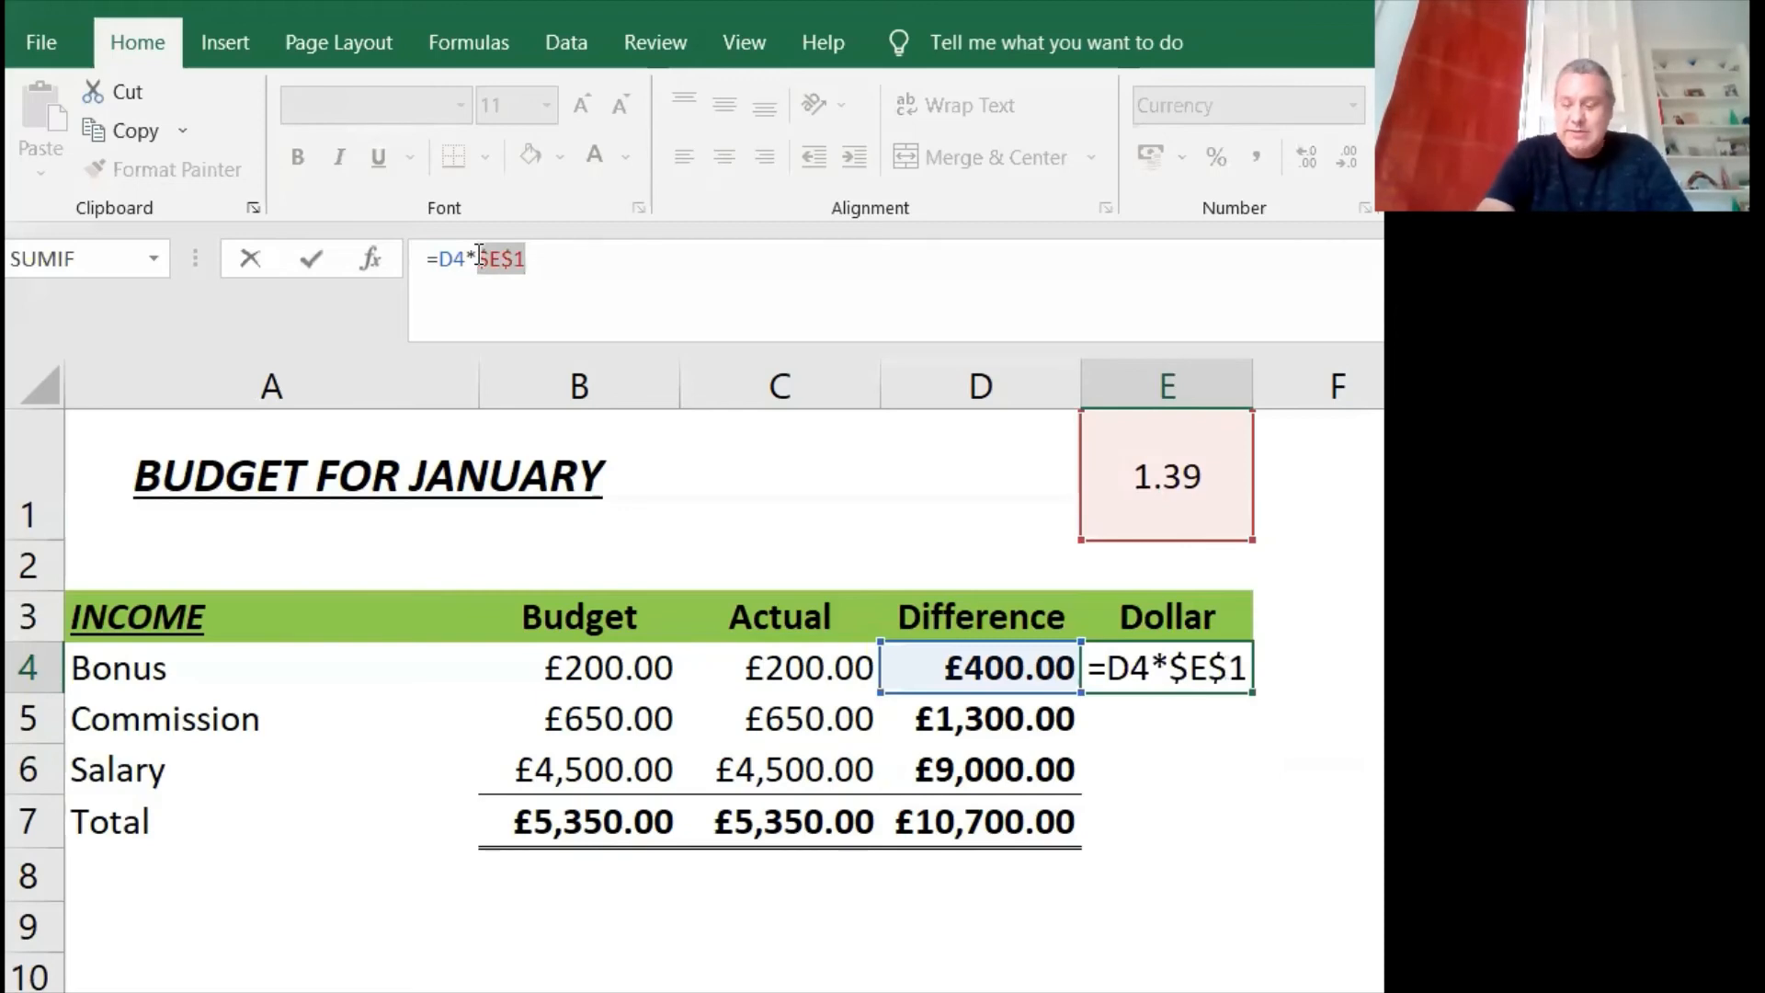
key("ctrl+Return")
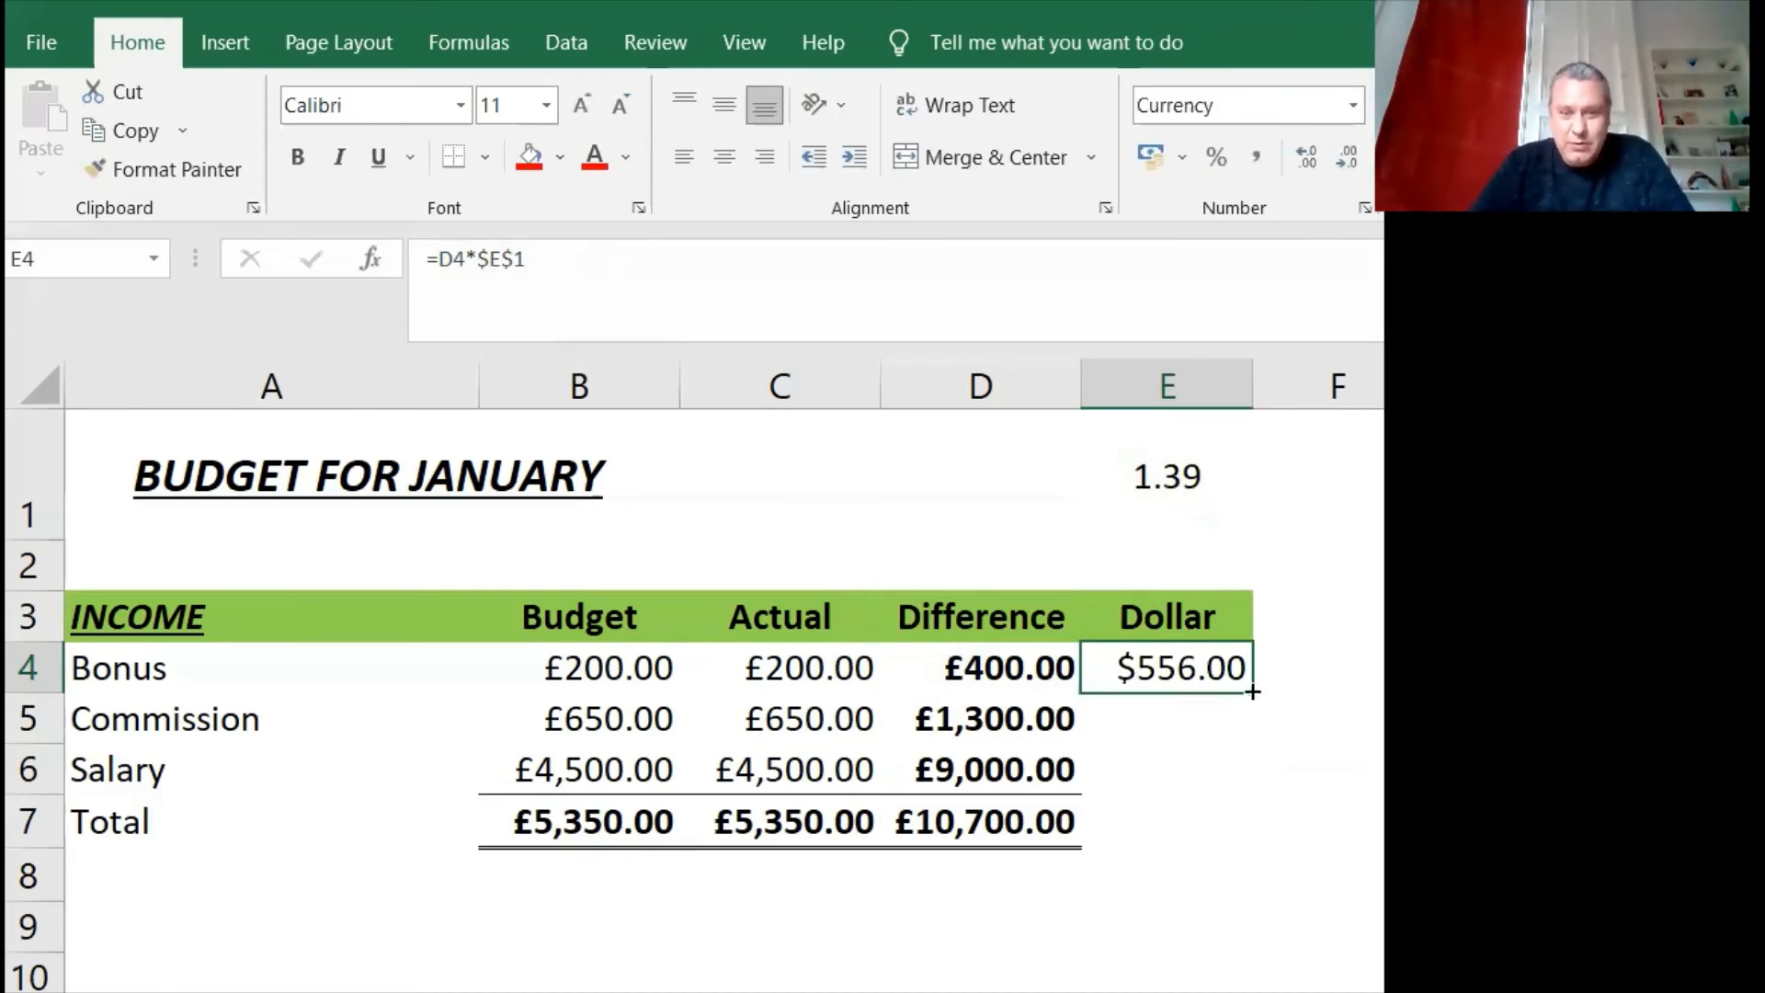
Step: Fill the dollar formula from E4 down to E7 and widen column E to fit the amounts
left_click_drag(1251, 690, 1237, 830)
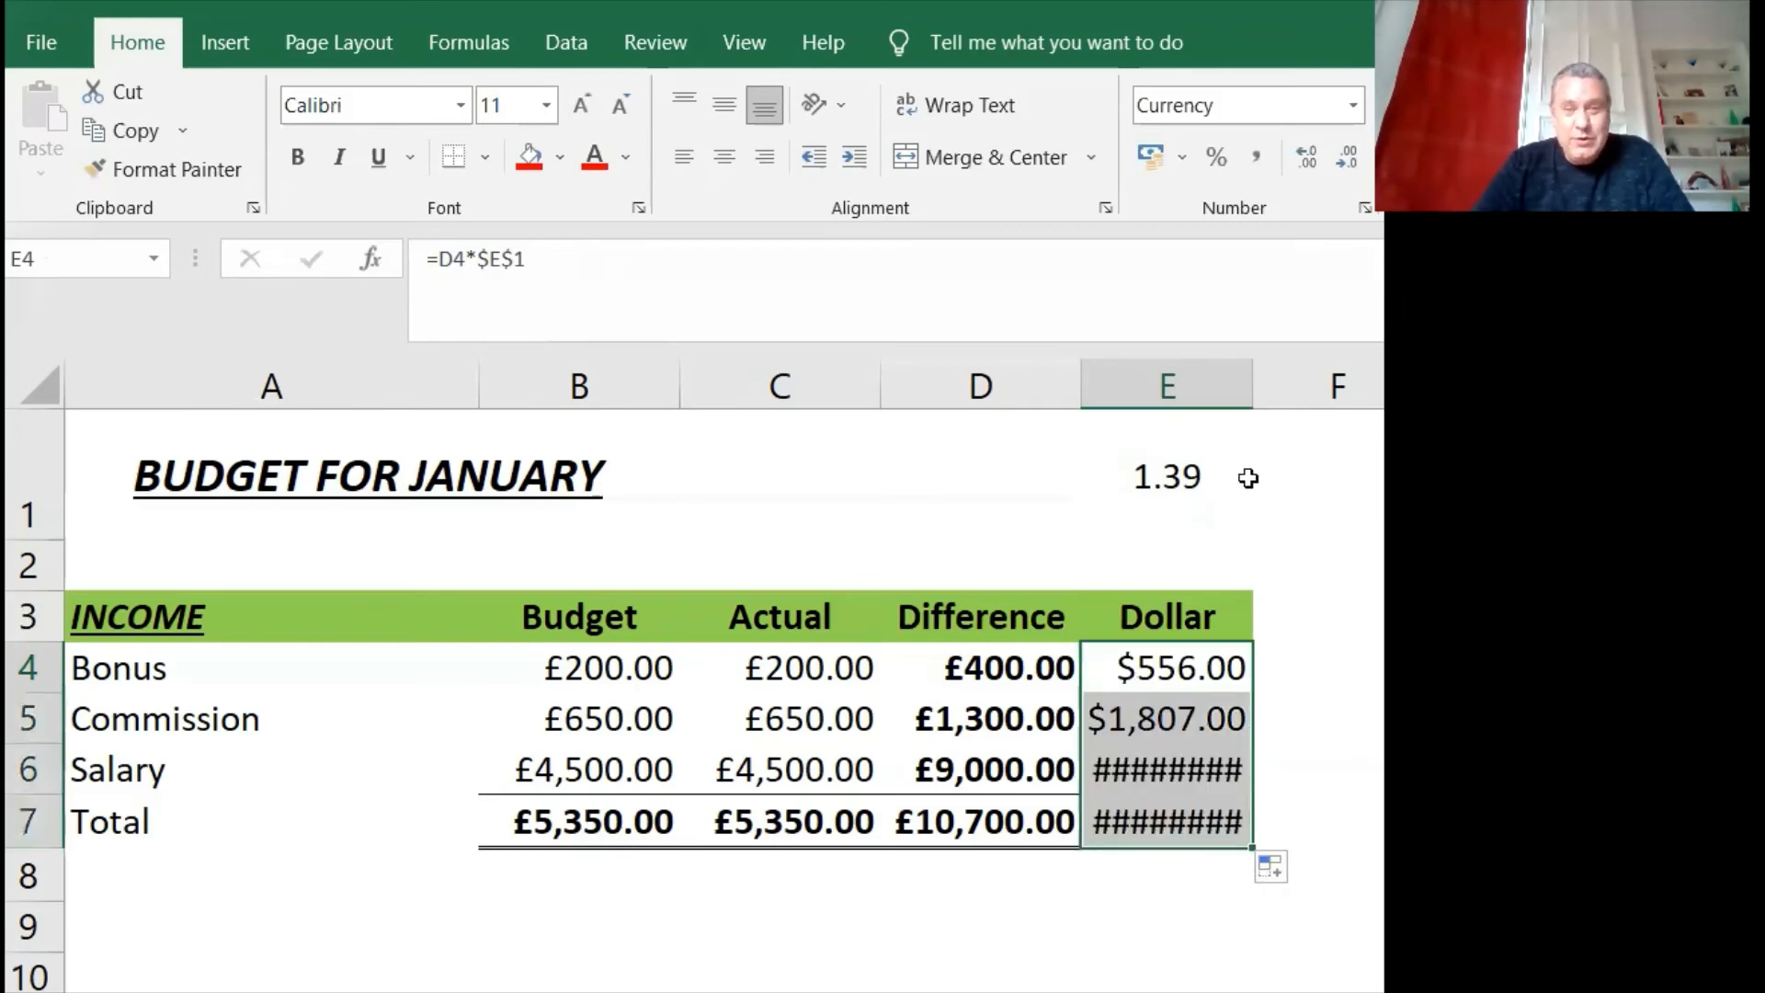
left_click_drag(1251, 397, 1310, 397)
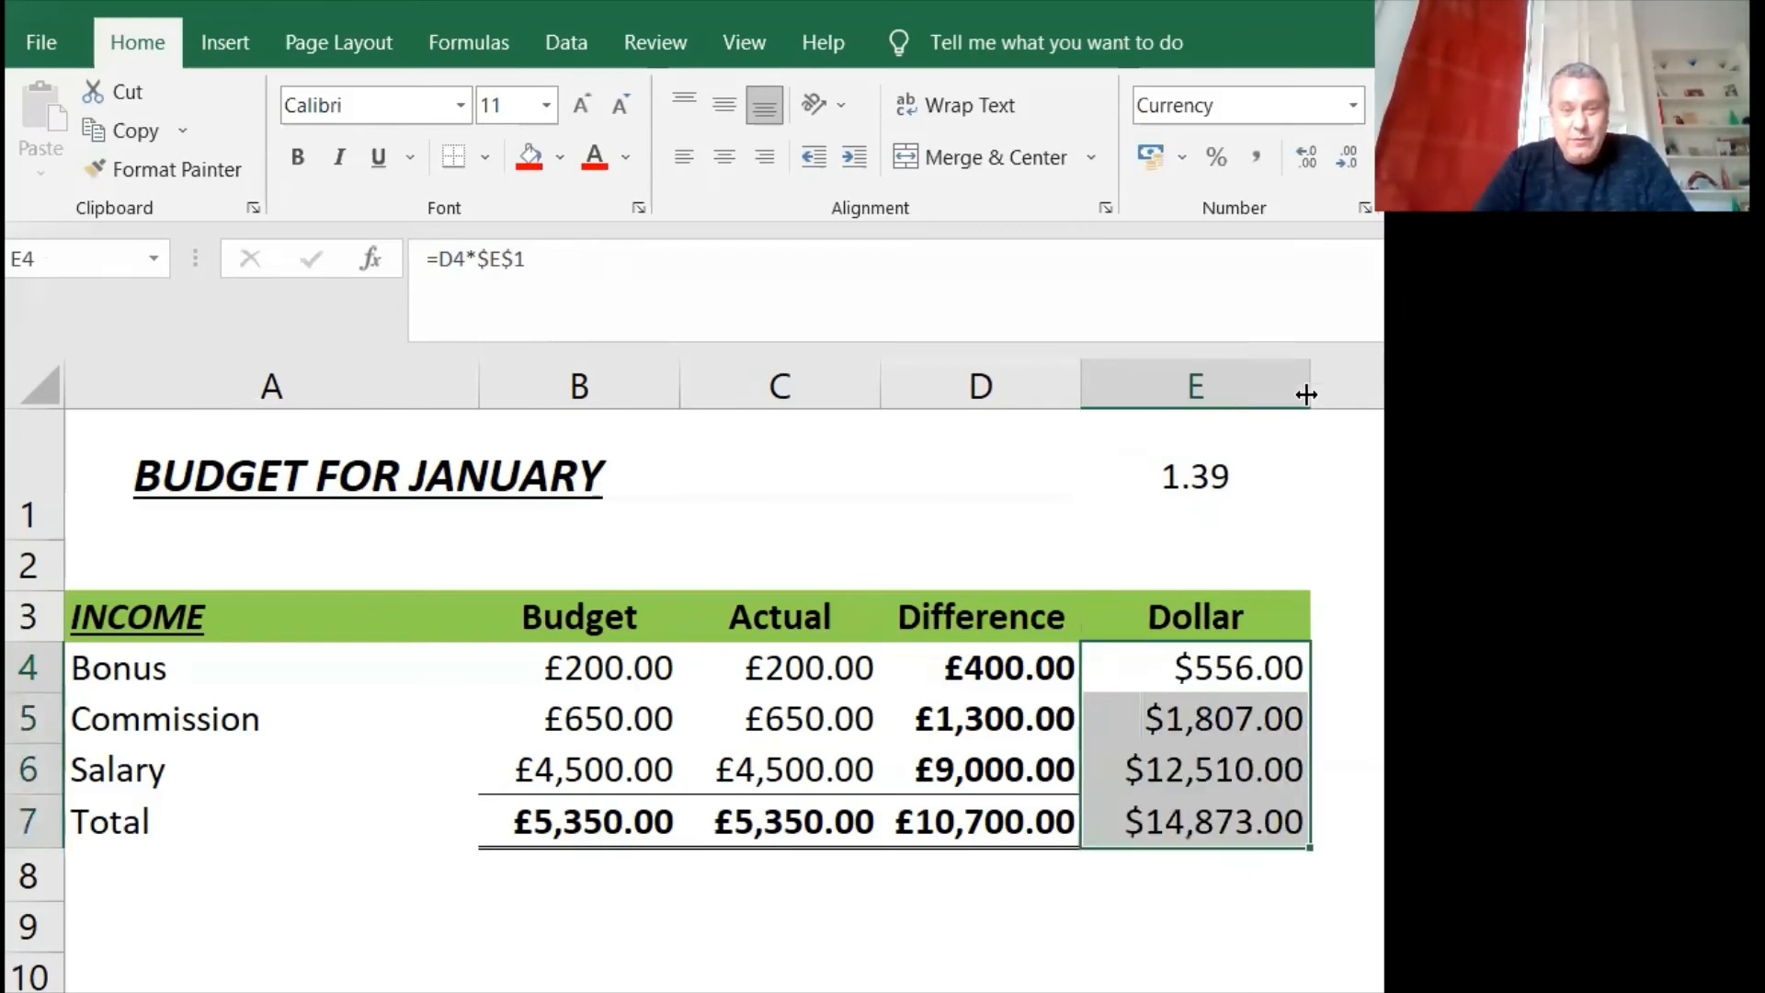
left_click(1188, 819)
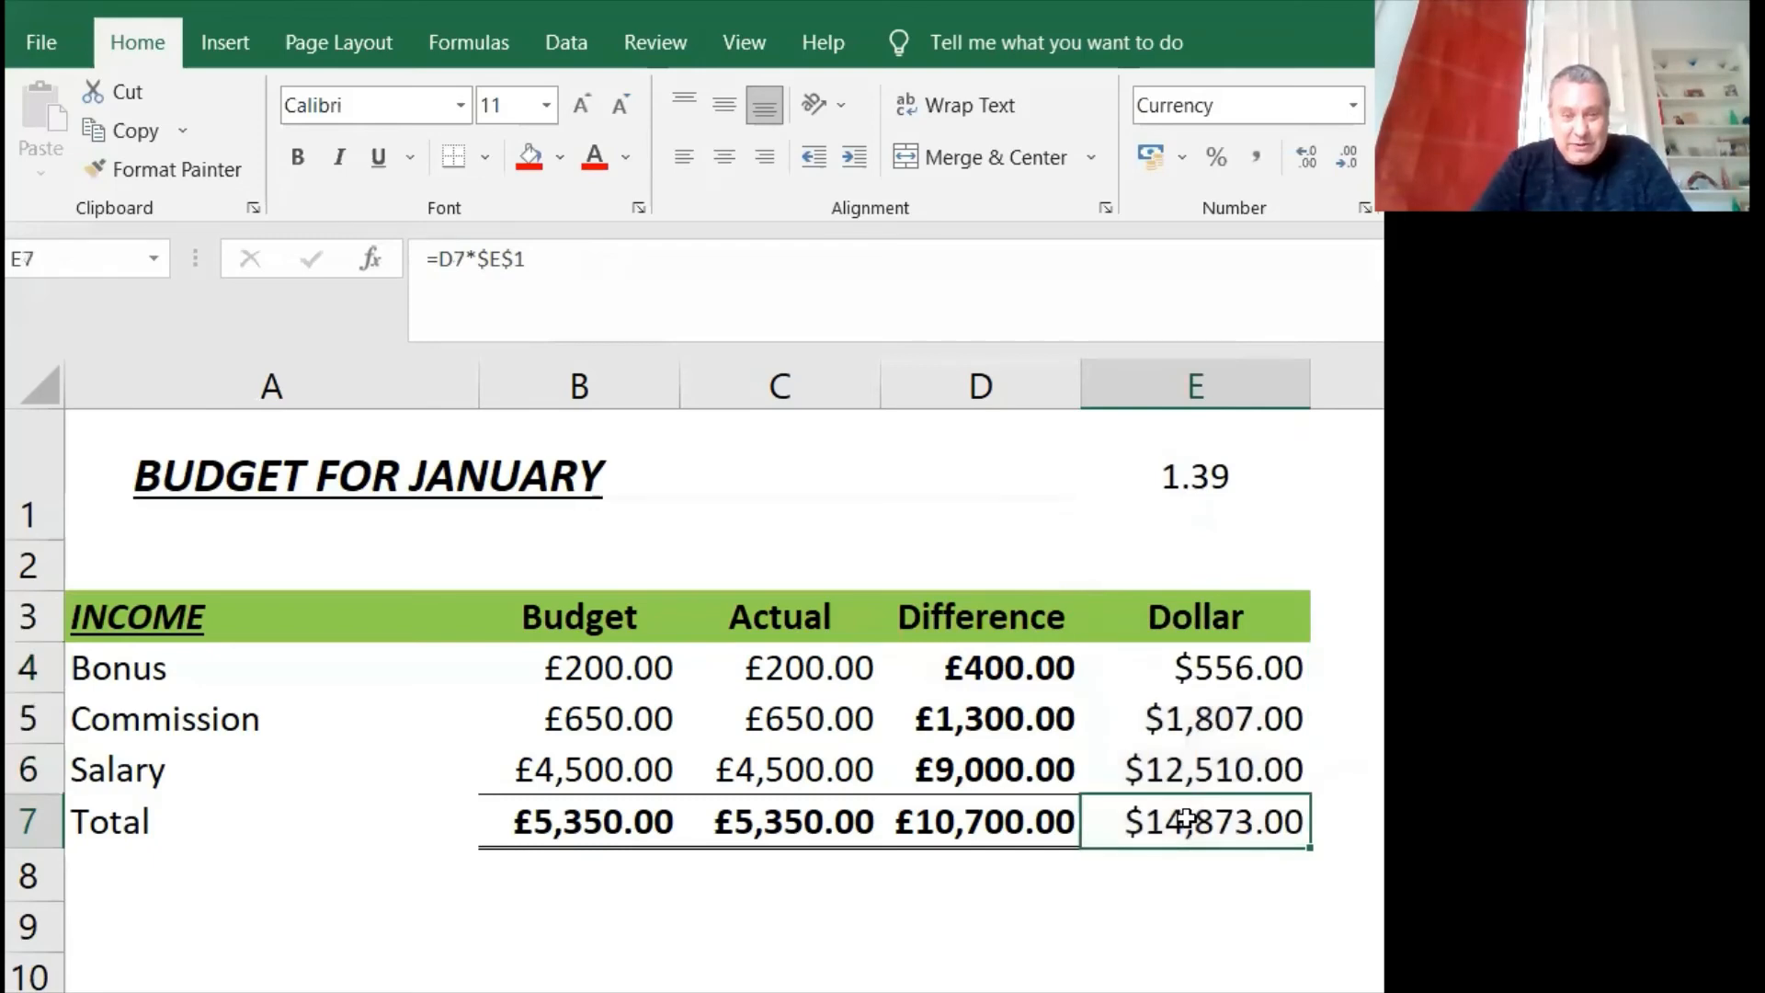
Step: Fill the Total row's SUM formula from D7 into E7 and select the cells that E7's formula refers to
left_click(1009, 821)
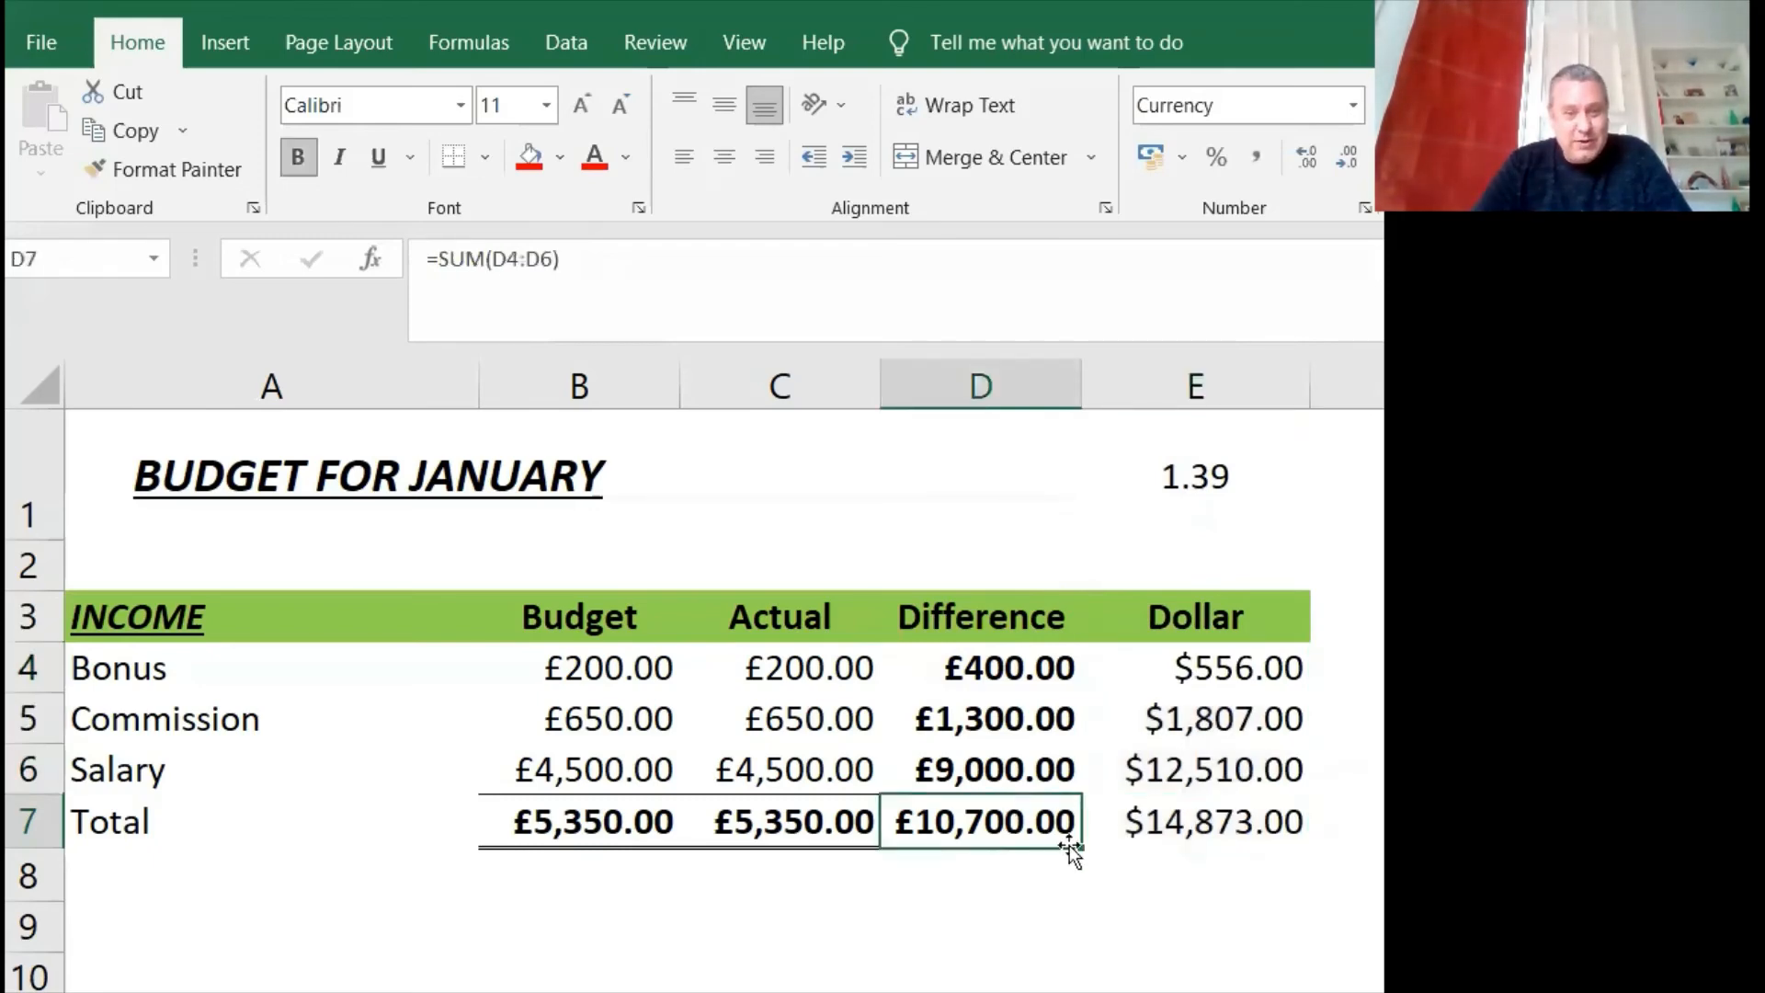
left_click_drag(1082, 849, 1265, 842)
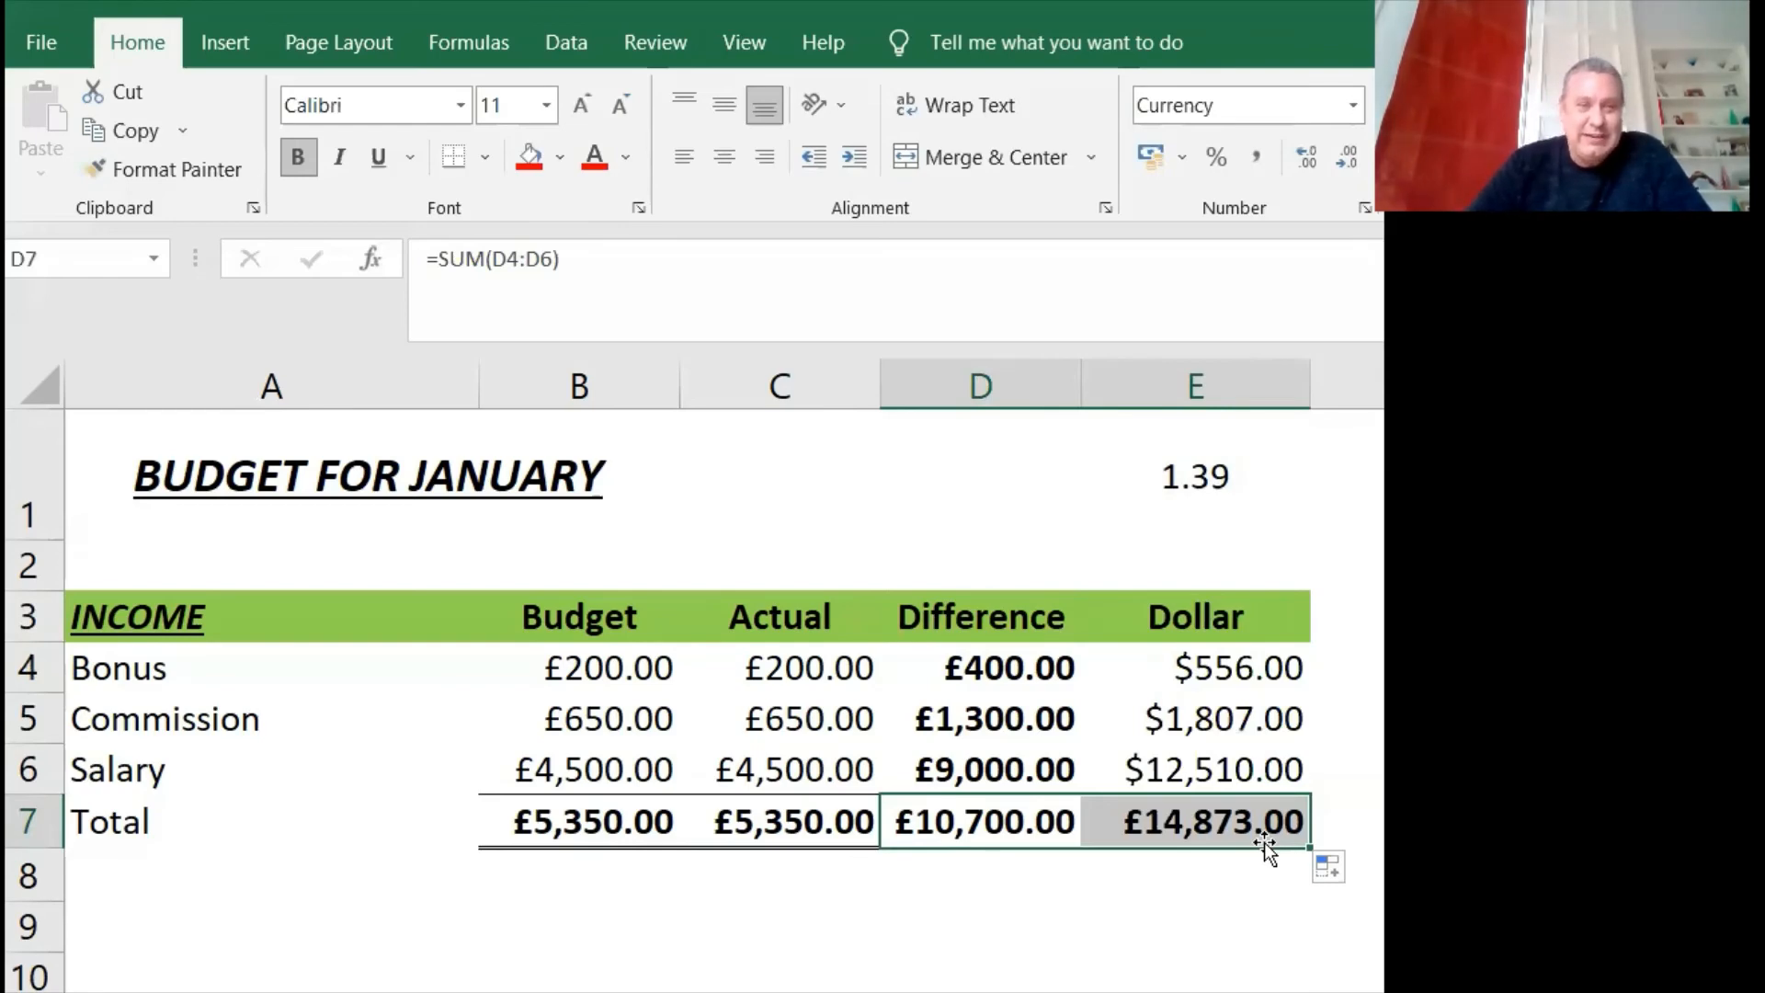
left_click(1228, 821)
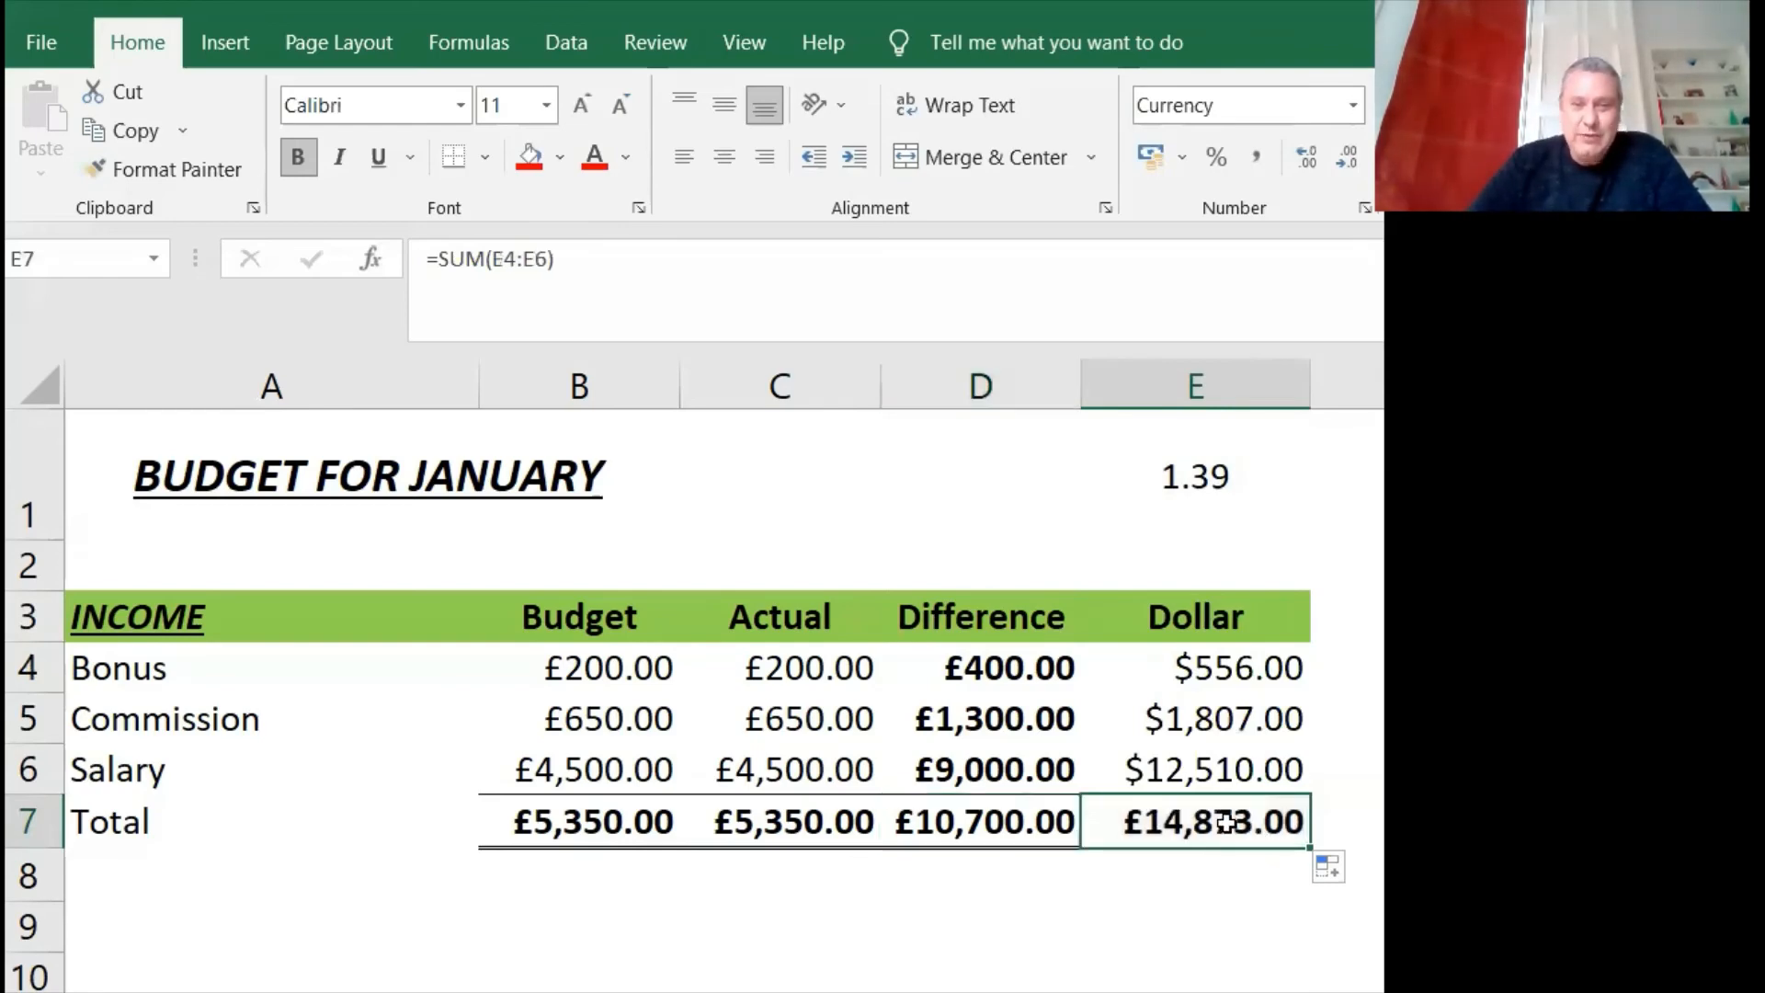
key("ctrl+bracketleft")
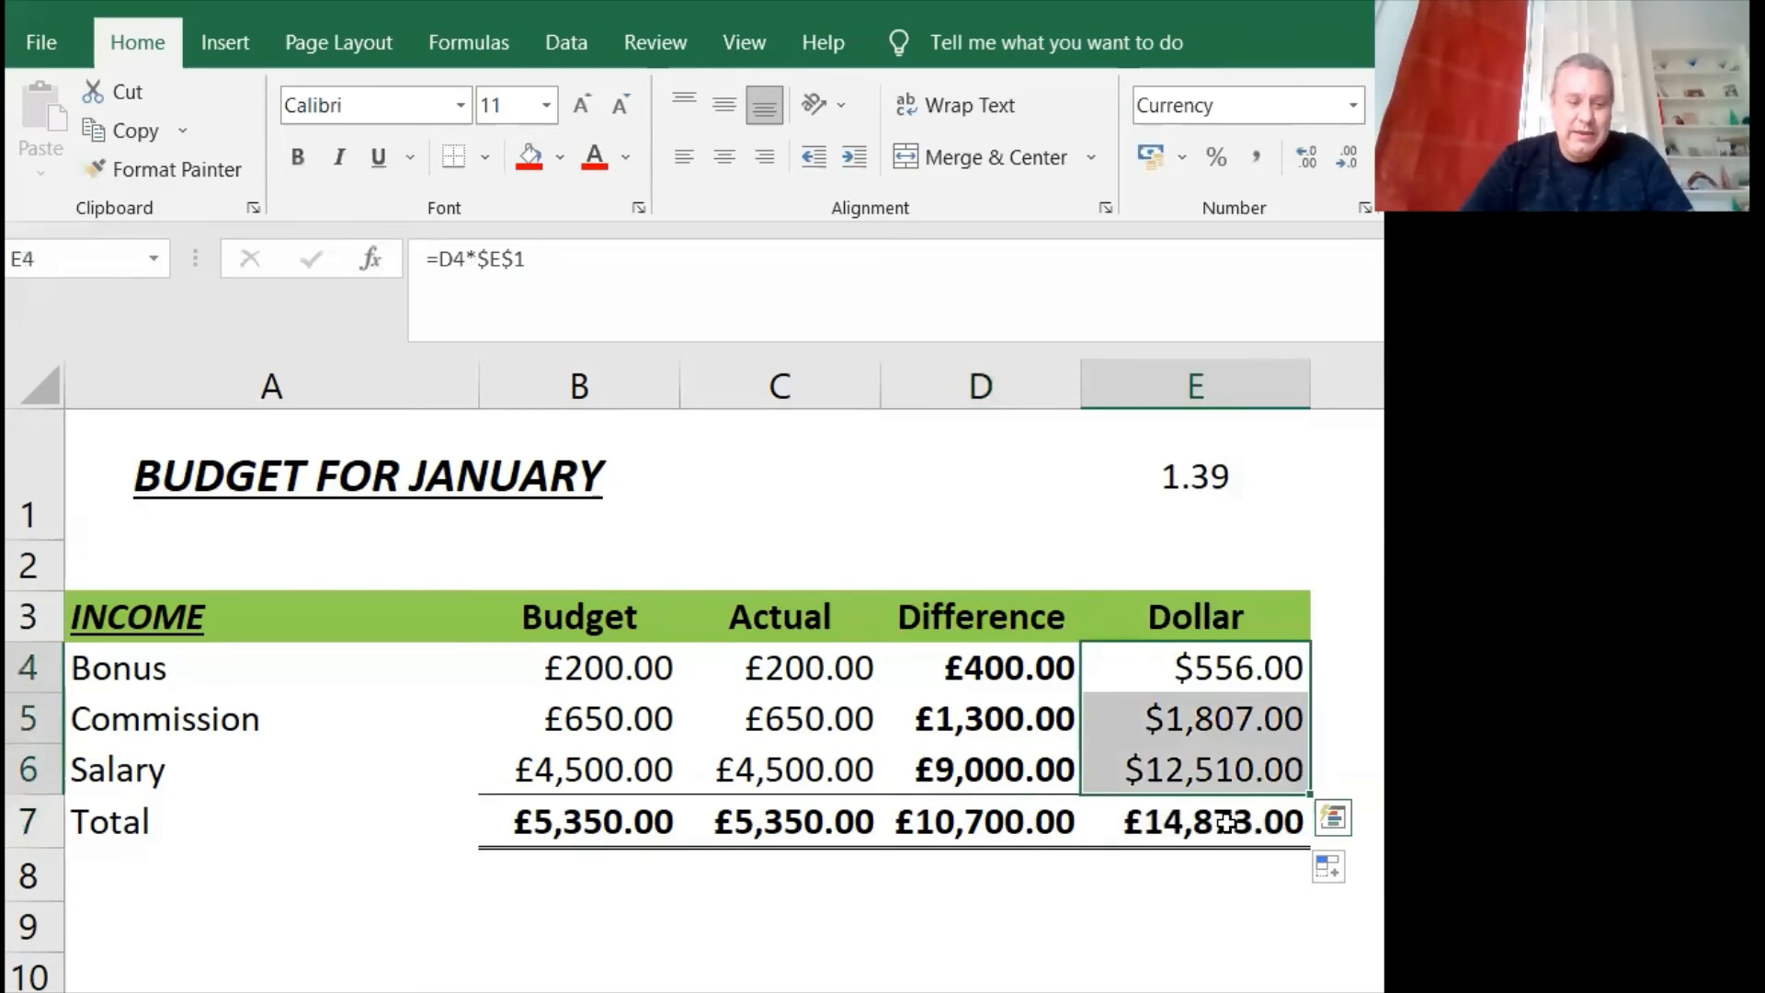